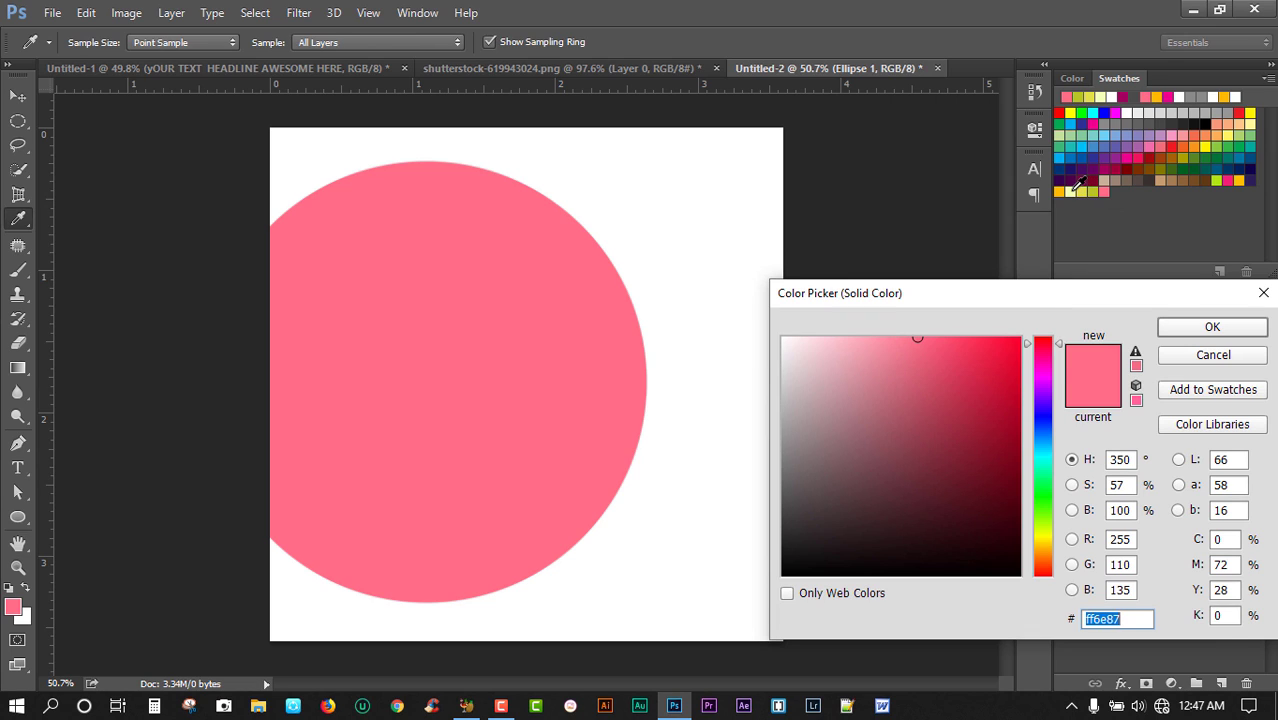
Step: Recolour the circle to pale yellow f3ffb7 and scale it up proportionally to about 112%
{"action": "left_click", "coordinate": [1073, 190]}
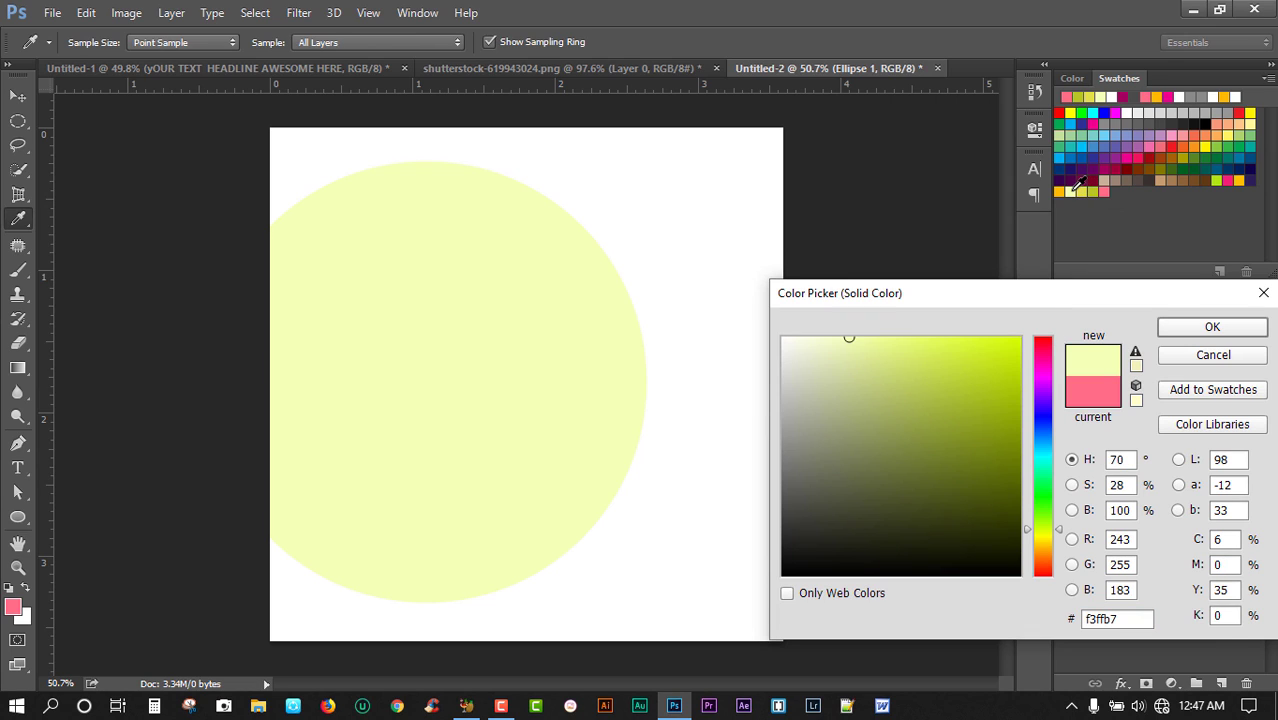
{"action": "left_click", "coordinate": [1196, 336]}
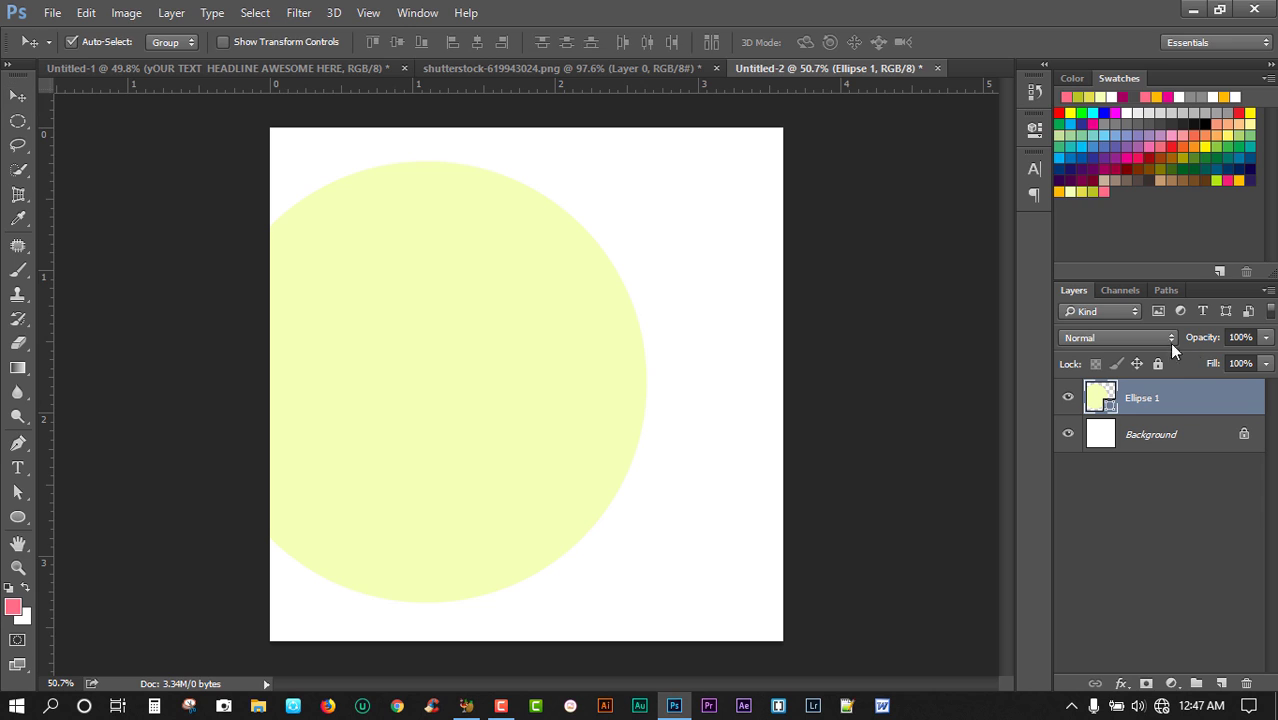
{"action": "key", "text": "ctrl+t"}
{"action": "left_click_drag", "start_coordinate": [647, 607], "coordinate": [683, 624]}
{"action": "left_click_drag", "start_coordinate": [592, 491], "coordinate": [604, 493]}
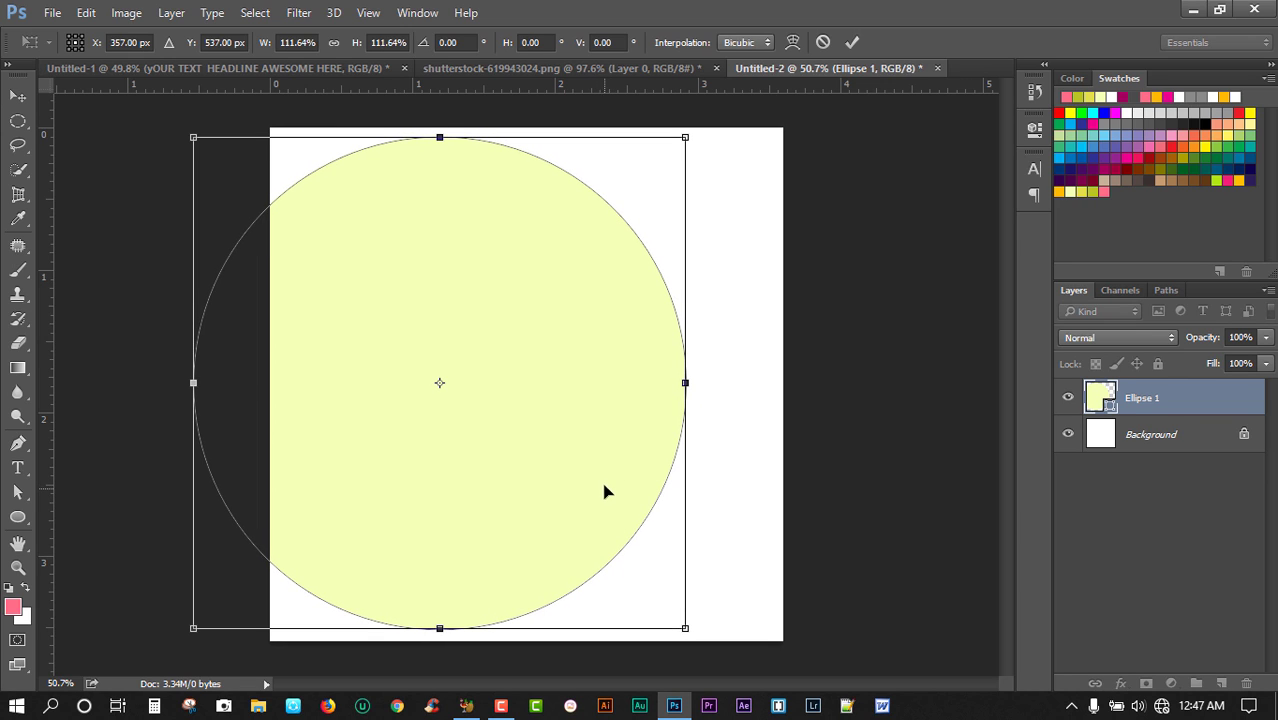
{"action": "key", "text": "Return"}
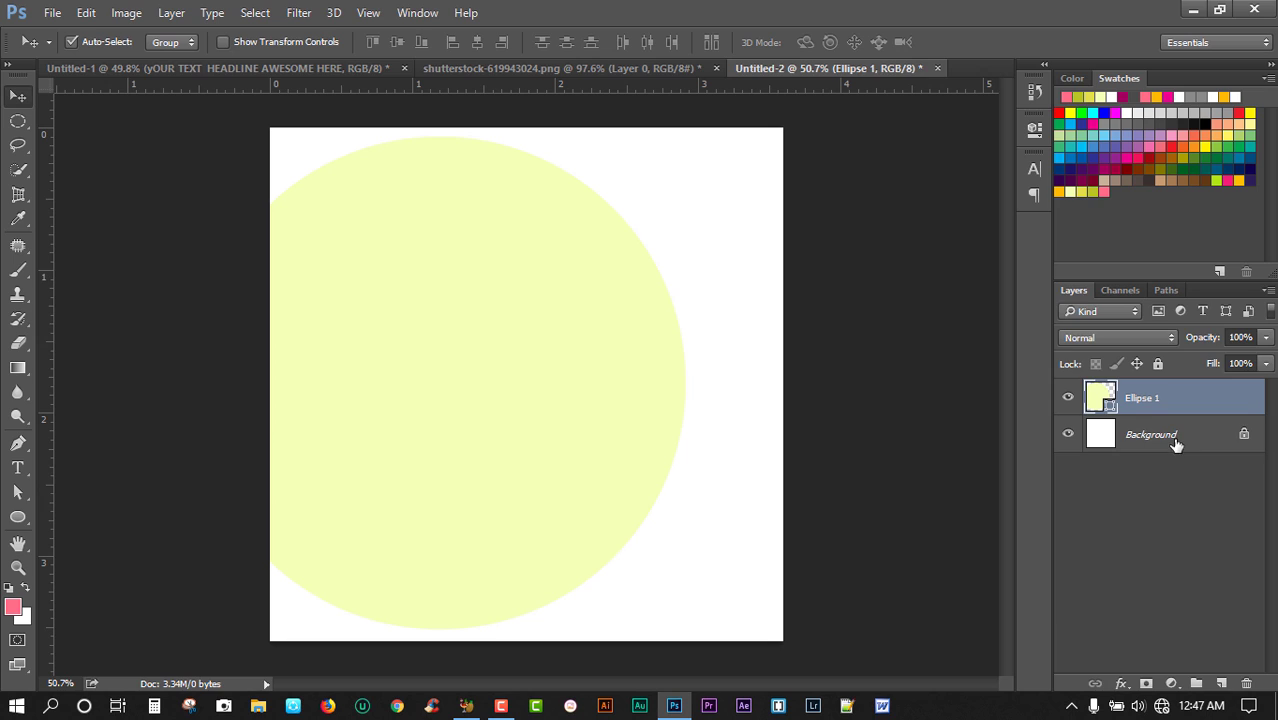
Step: Duplicate the Ellipse 1 layer below the original and scale the copy down around its centre
{"action": "left_click", "coordinate": [1176, 438], "text": "shift"}
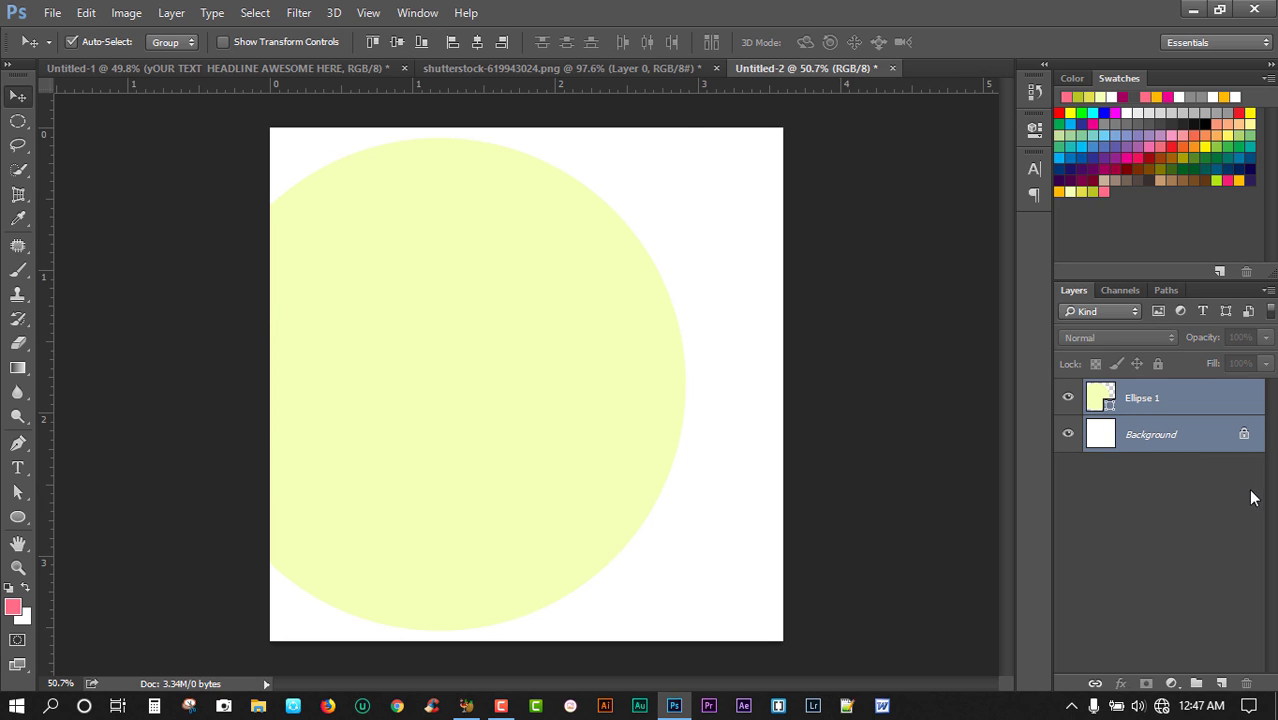
{"action": "left_click", "coordinate": [1172, 400]}
{"action": "left_click_drag", "start_coordinate": [1155, 403], "coordinate": [1178, 445]}
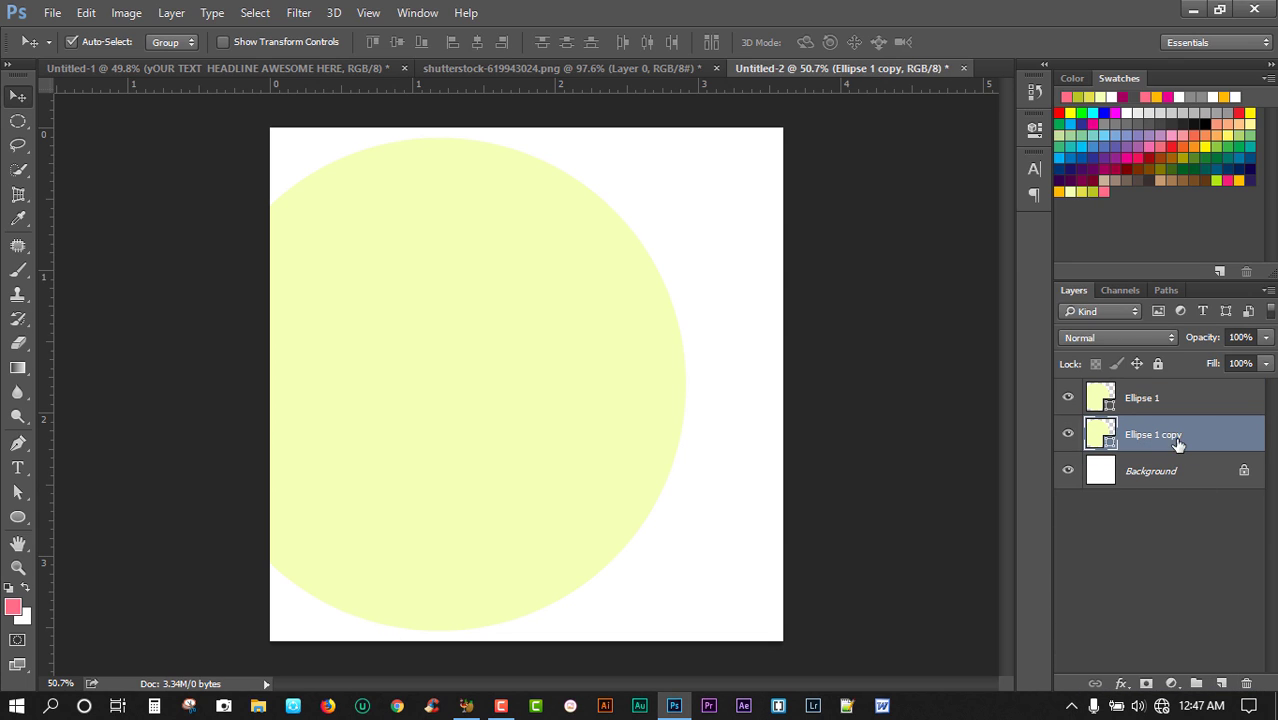
{"action": "key", "text": "ctrl+t"}
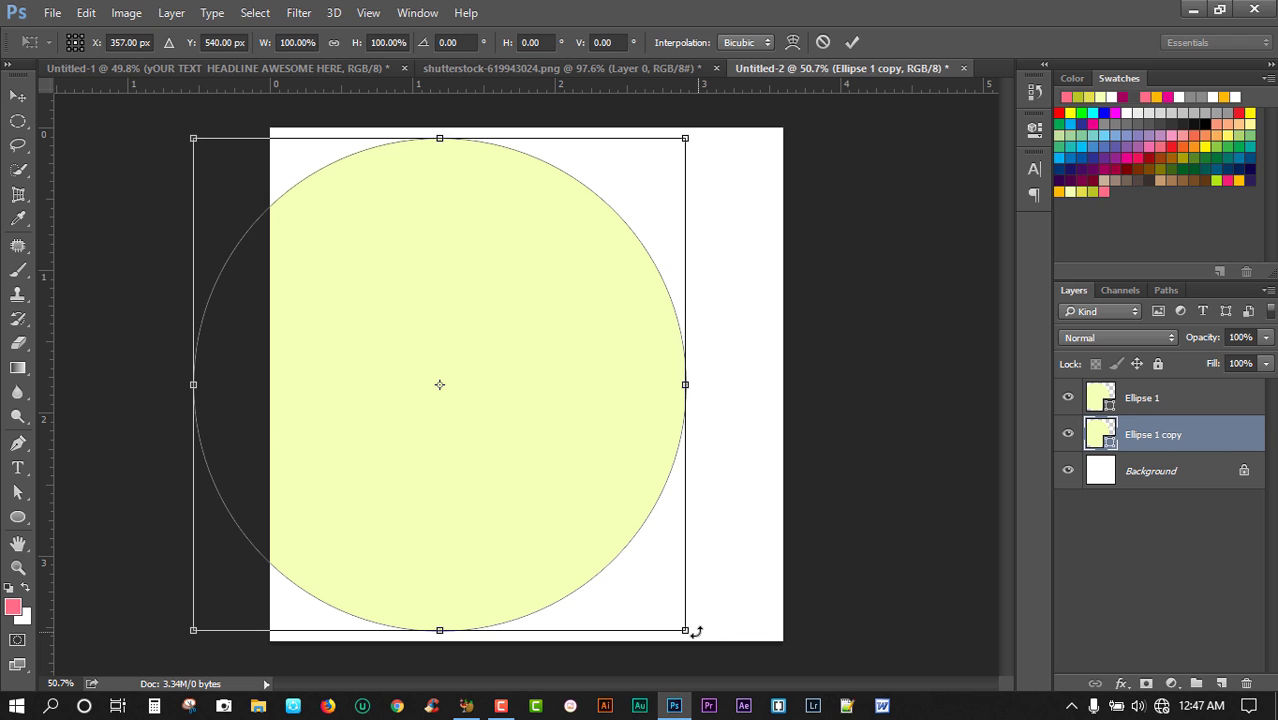
{"action": "left_click_drag", "start_coordinate": [684, 631], "coordinate": [633, 621]}
{"action": "key", "text": "Return"}
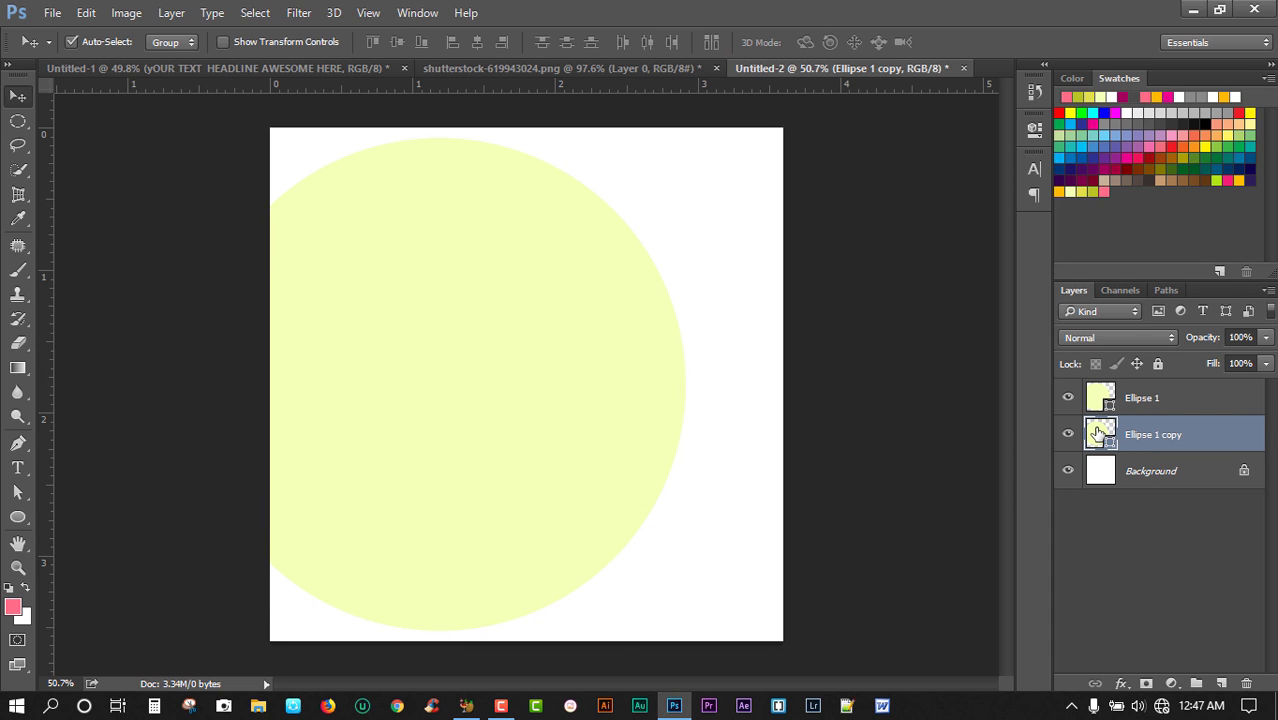
Step: Recolour the circle copy to yellow e0de4f and move its layer above Ellipse 1
{"action": "double_click", "coordinate": [1098, 432]}
{"action": "left_click", "coordinate": [1084, 193]}
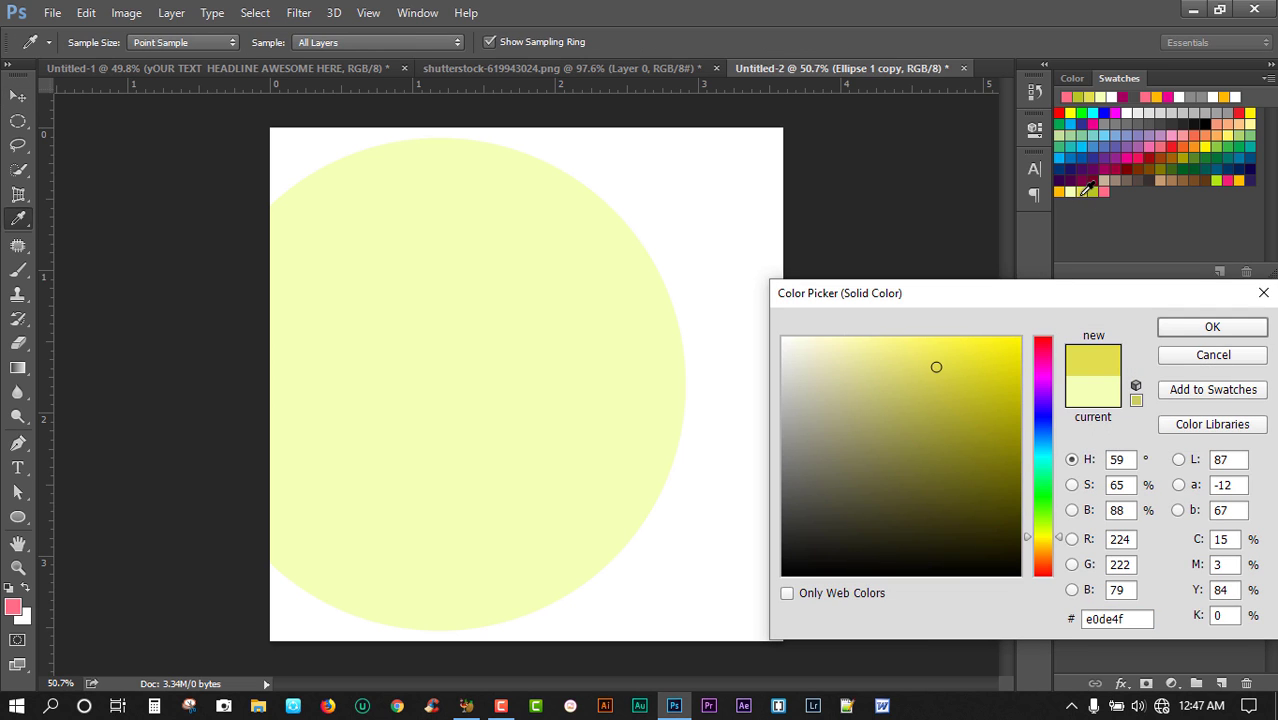
{"action": "left_click", "coordinate": [1205, 328]}
{"action": "left_click_drag", "start_coordinate": [1160, 438], "coordinate": [1152, 386]}
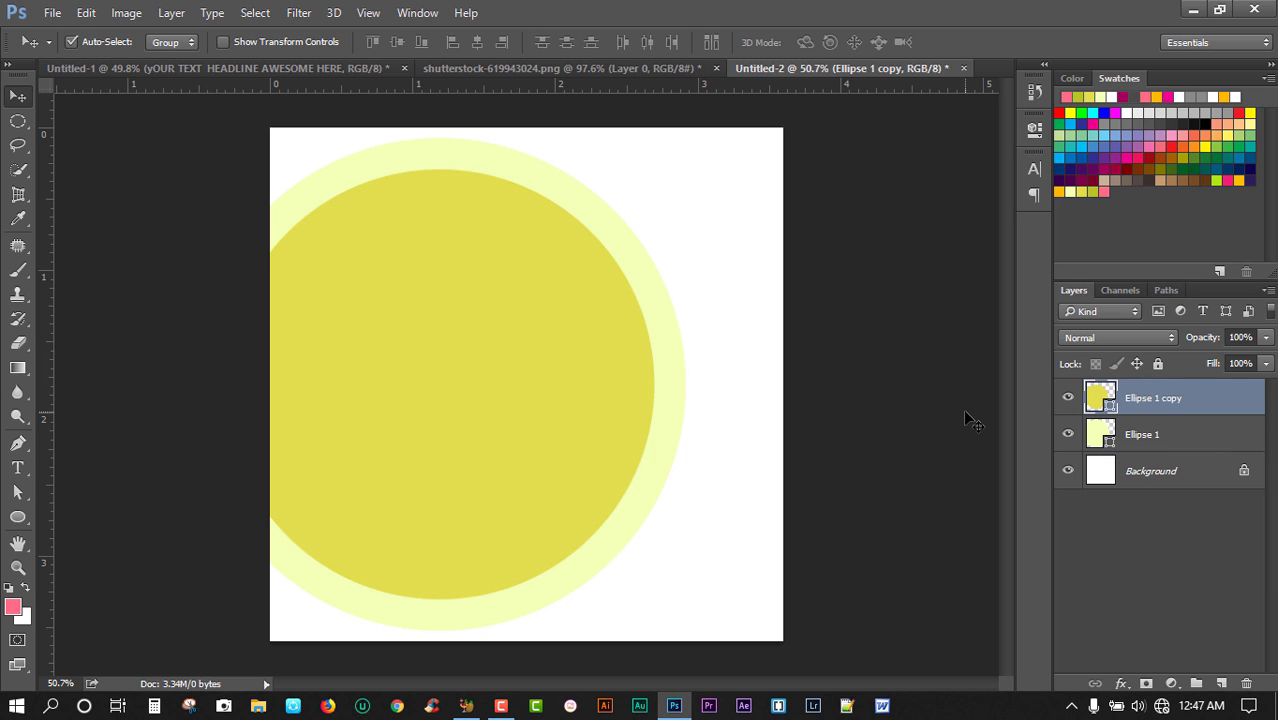
Step: Scale the yellow circle down slightly around its centre to widen the pale ring around it
{"action": "key", "text": "ctrl+t"}
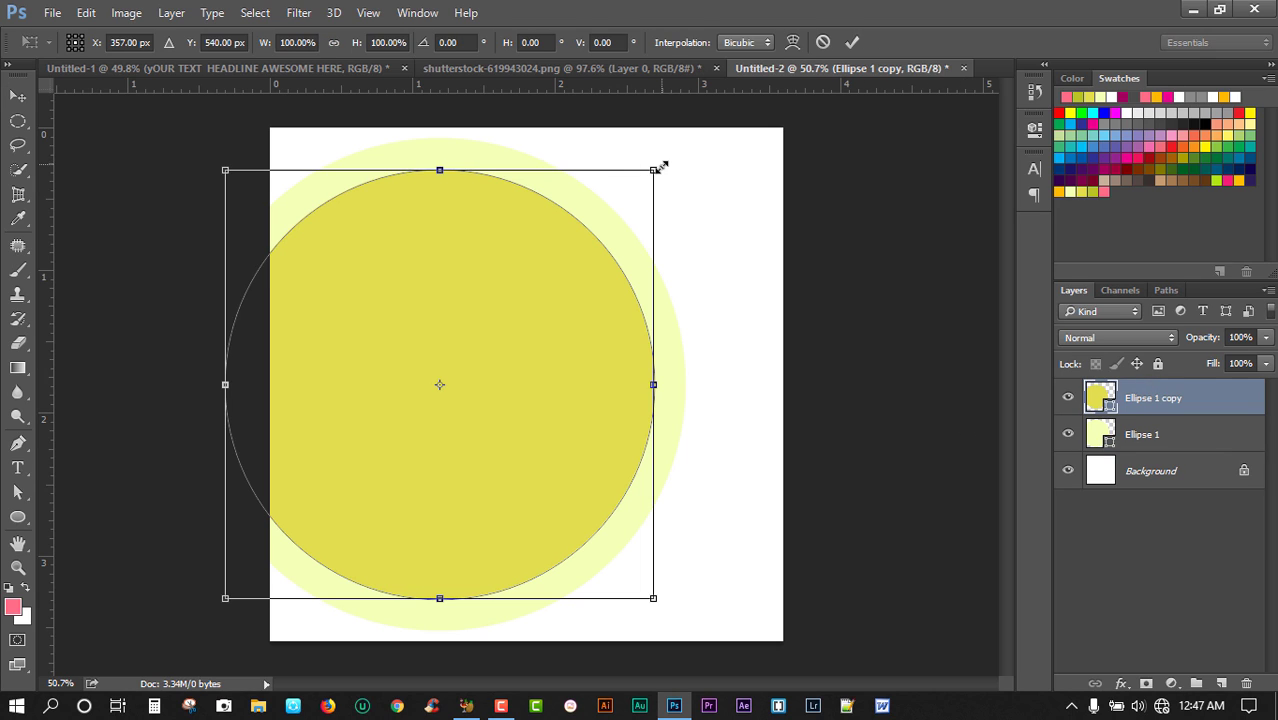
{"action": "left_click_drag", "start_coordinate": [657, 166], "coordinate": [648, 176]}
{"action": "key", "text": "Return"}
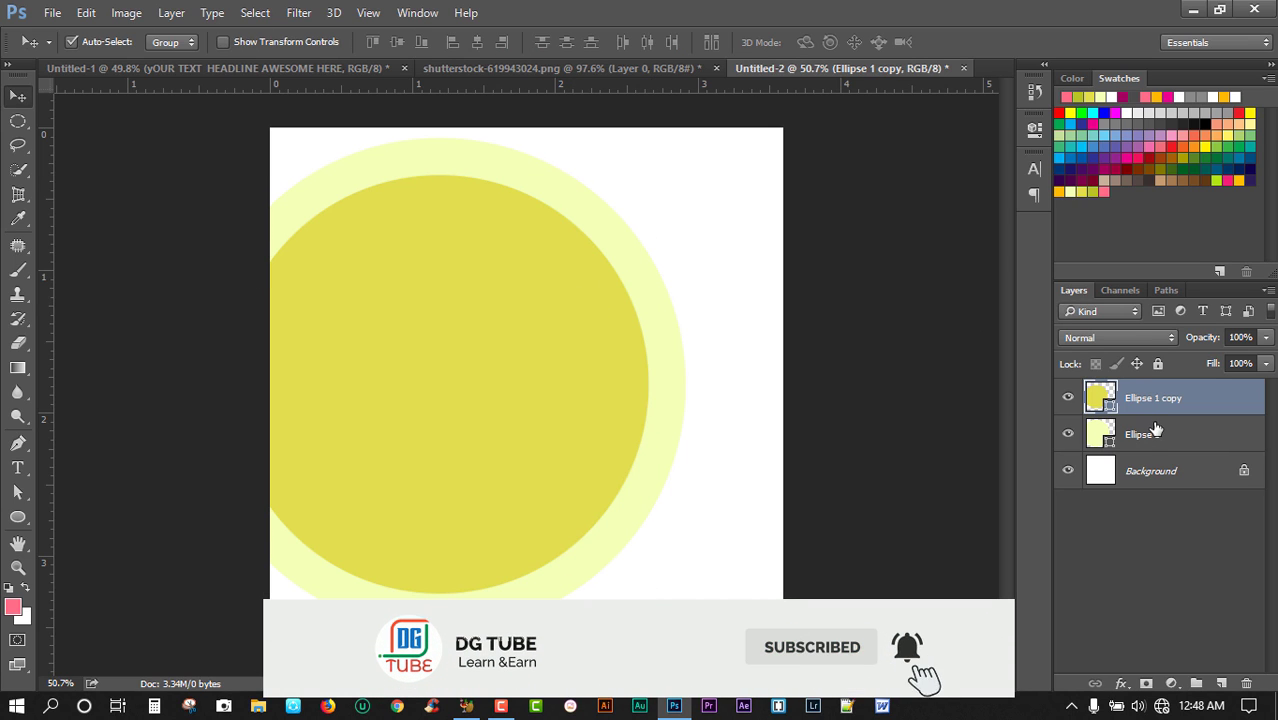
Step: Duplicate the yellow circle and scale the new copy to about 76% around its centre
{"action": "left_click_drag", "start_coordinate": [1128, 402], "coordinate": [1220, 680]}
{"action": "key", "text": "ctrl+t"}
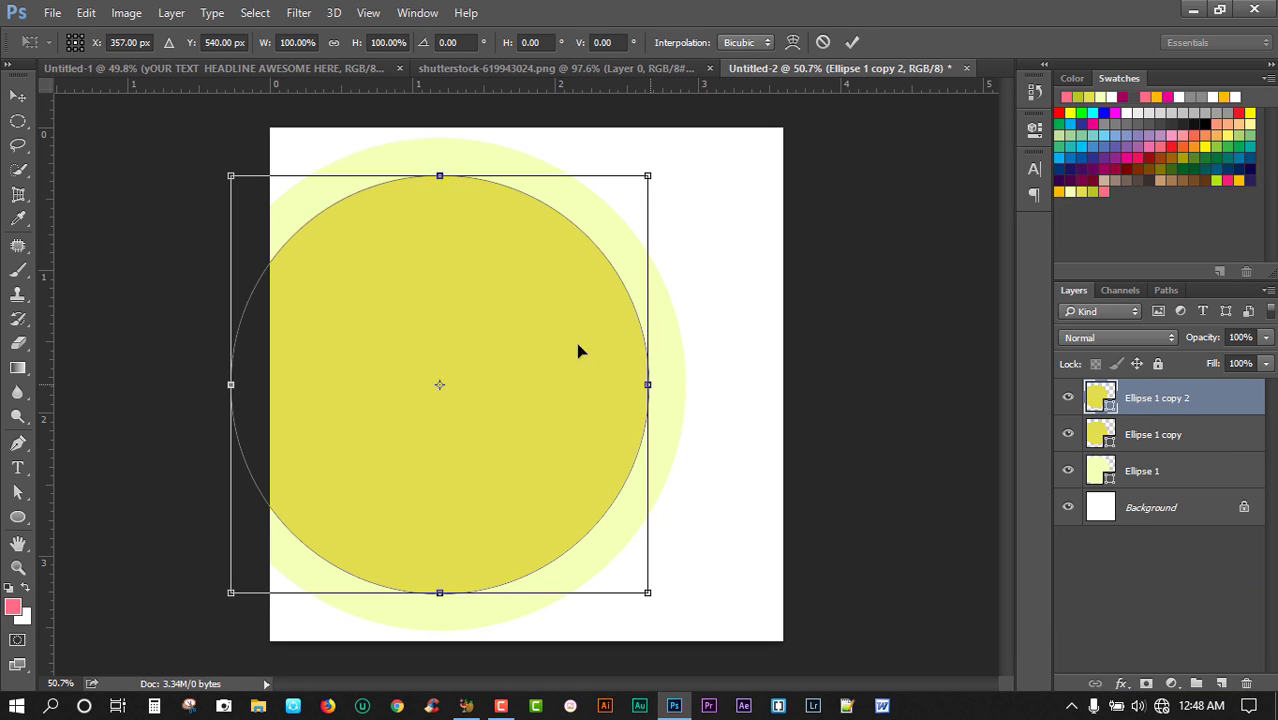
{"action": "left_click_drag", "start_coordinate": [647, 176], "coordinate": [596, 224]}
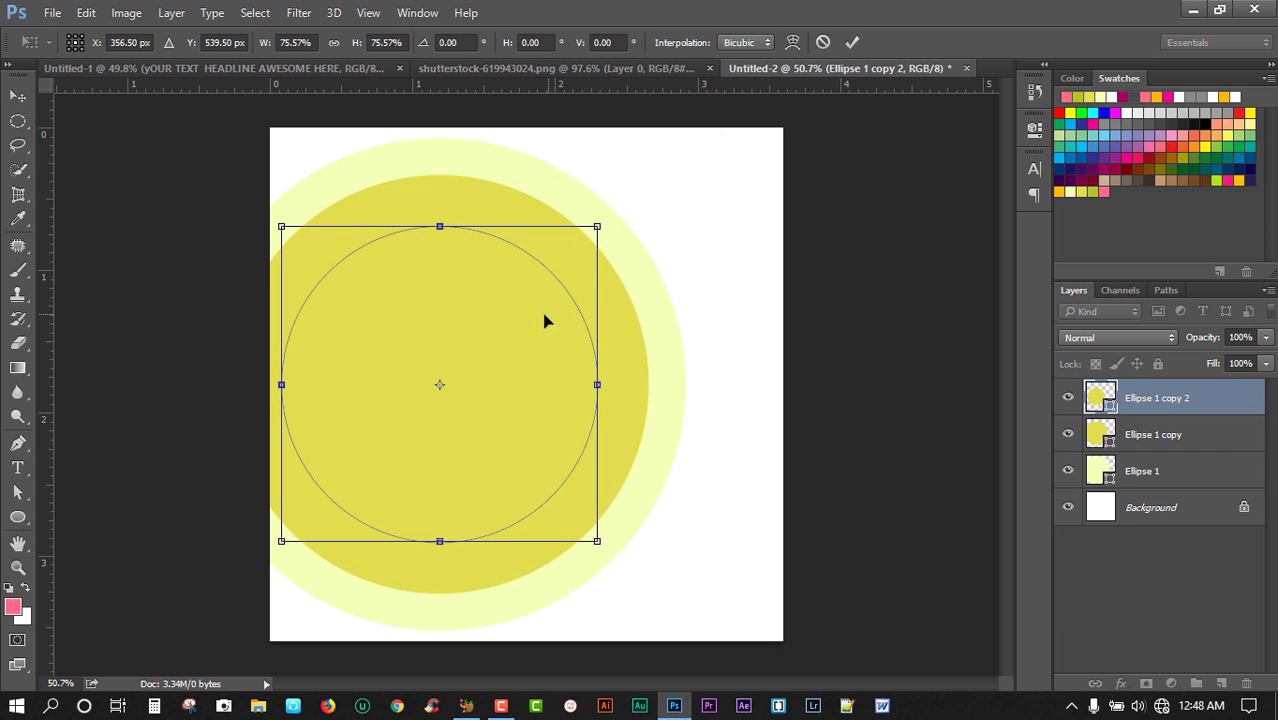
{"action": "key", "text": "Return"}
Step: Recolour the smallest circle, Ellipse 1 copy 2, to olive green b7c527
{"action": "double_click", "coordinate": [1096, 397]}
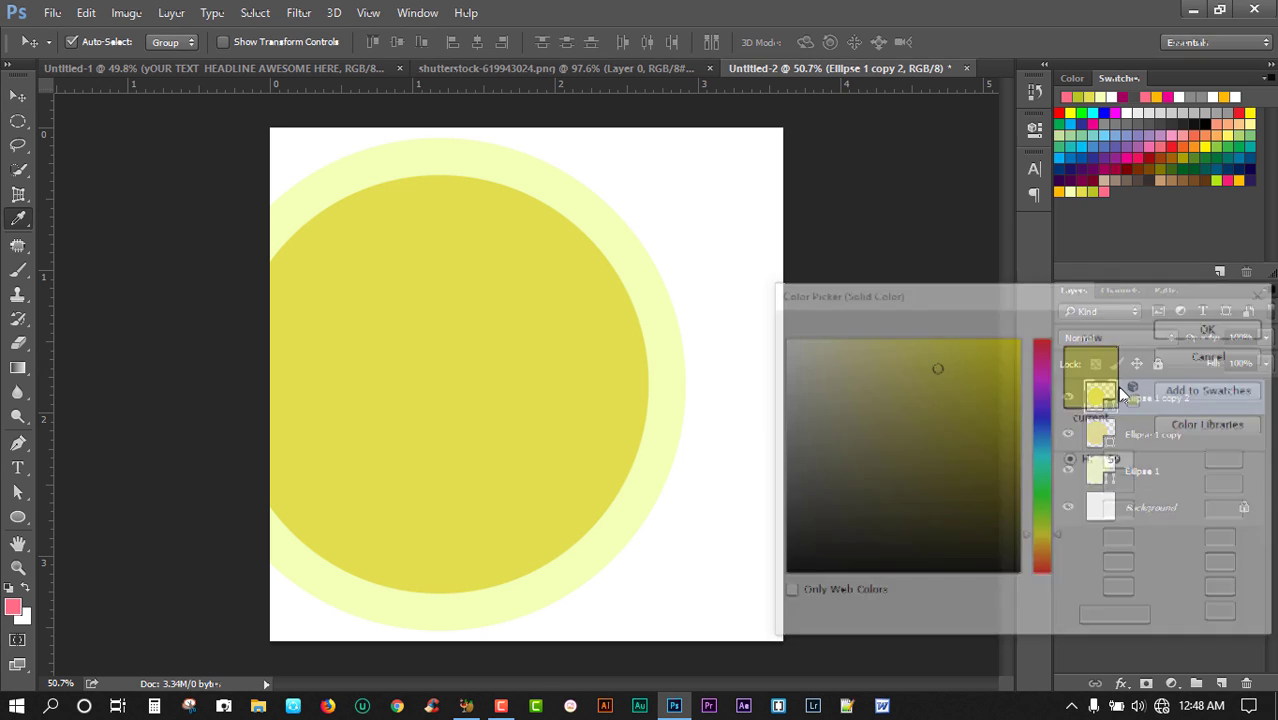
{"action": "left_click", "coordinate": [1095, 190]}
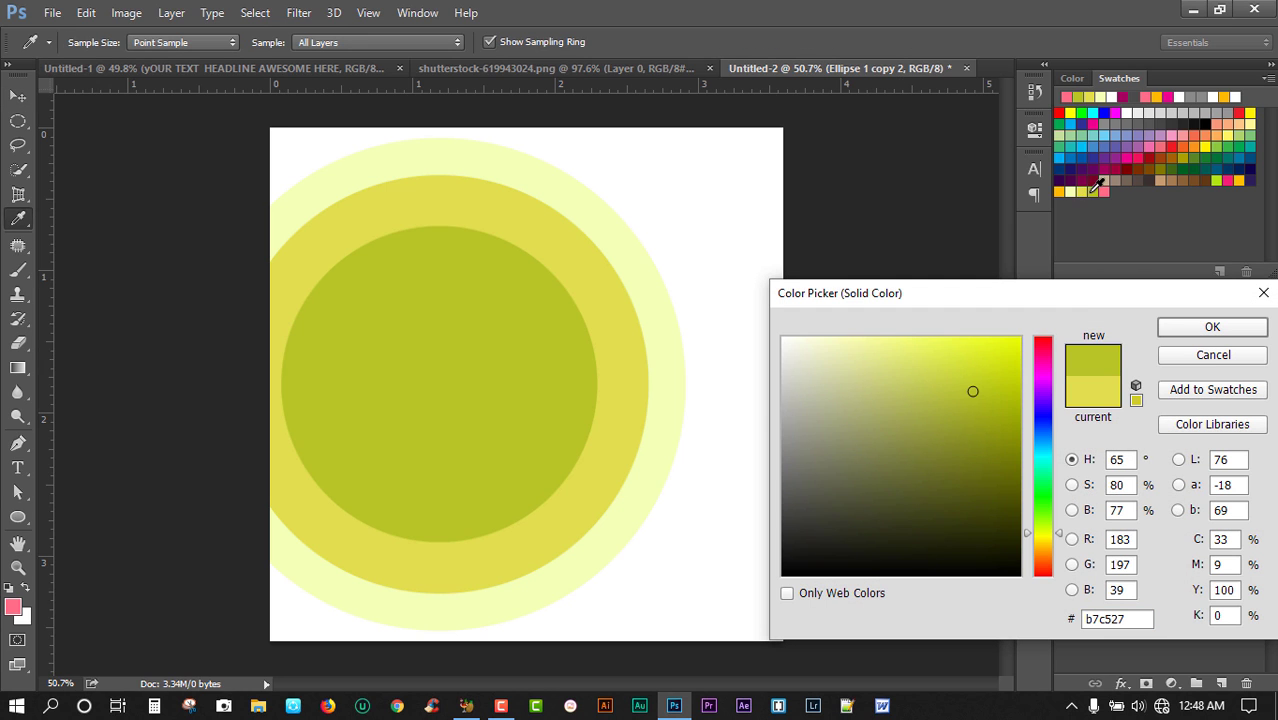
{"action": "left_click", "coordinate": [1210, 328]}
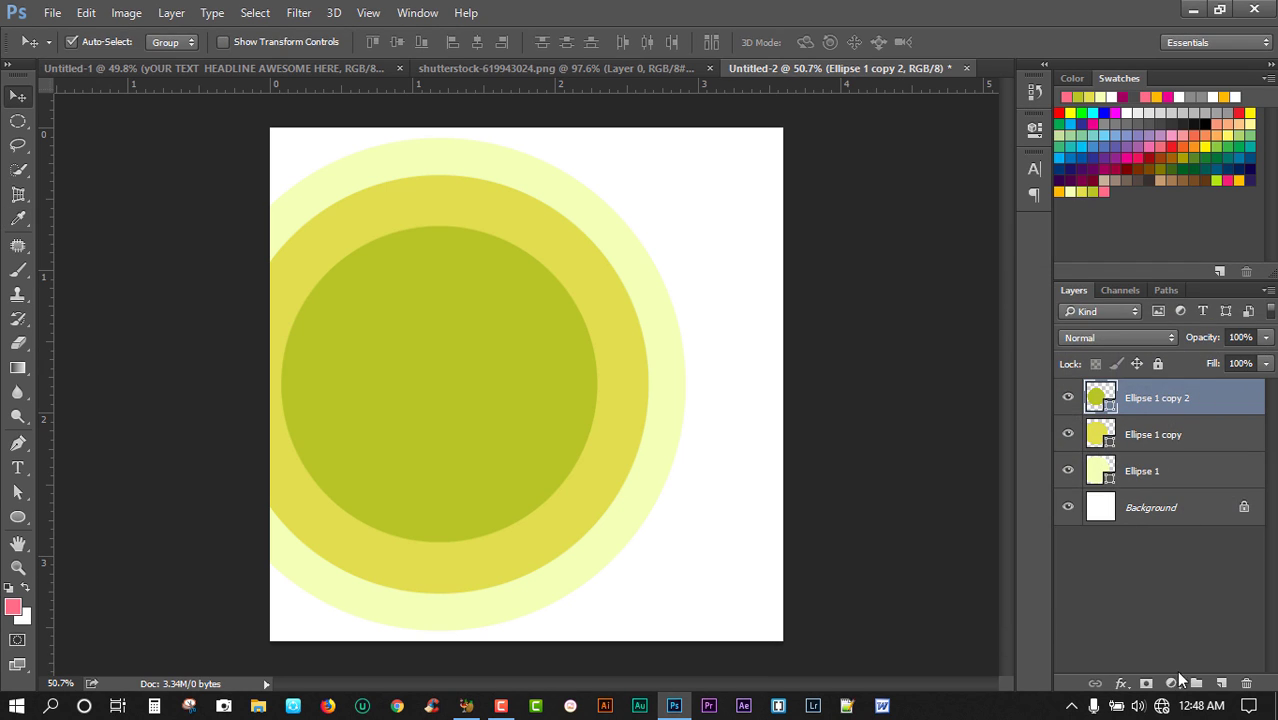
Step: Convert the locked Background into a regular layer named Layer 0
{"action": "left_click", "coordinate": [1168, 512]}
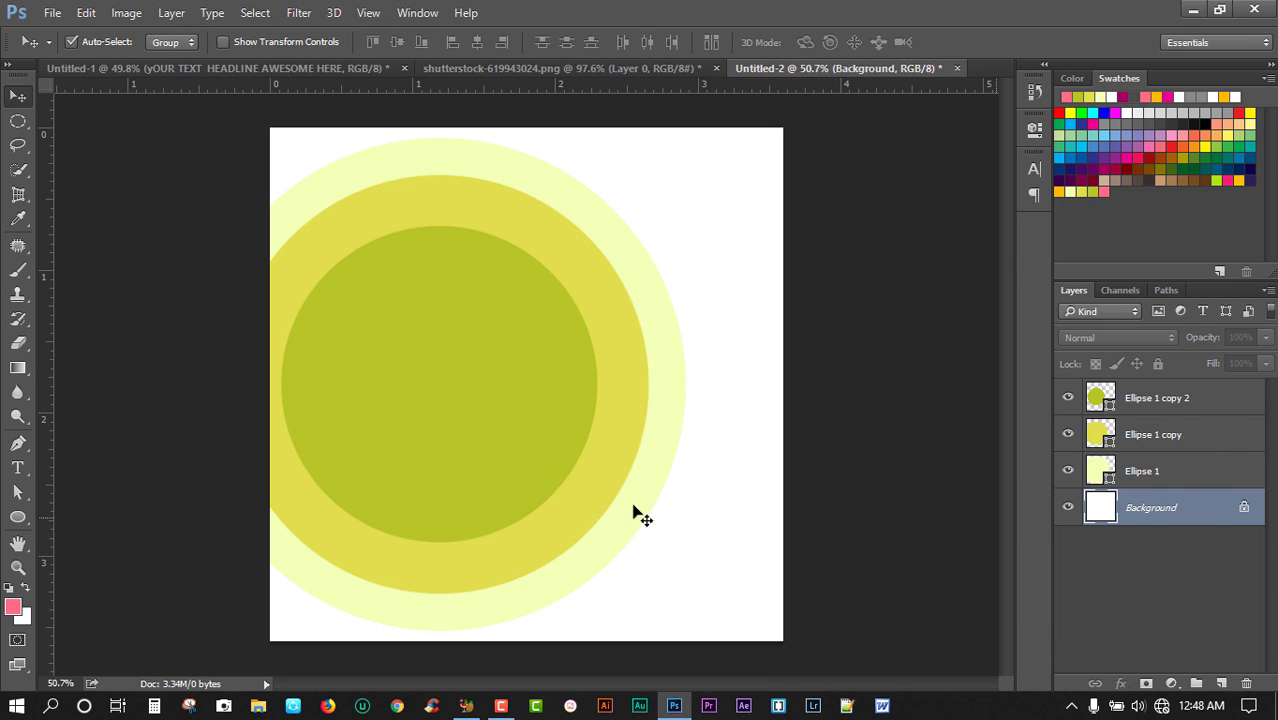
{"action": "left_click", "coordinate": [18, 518]}
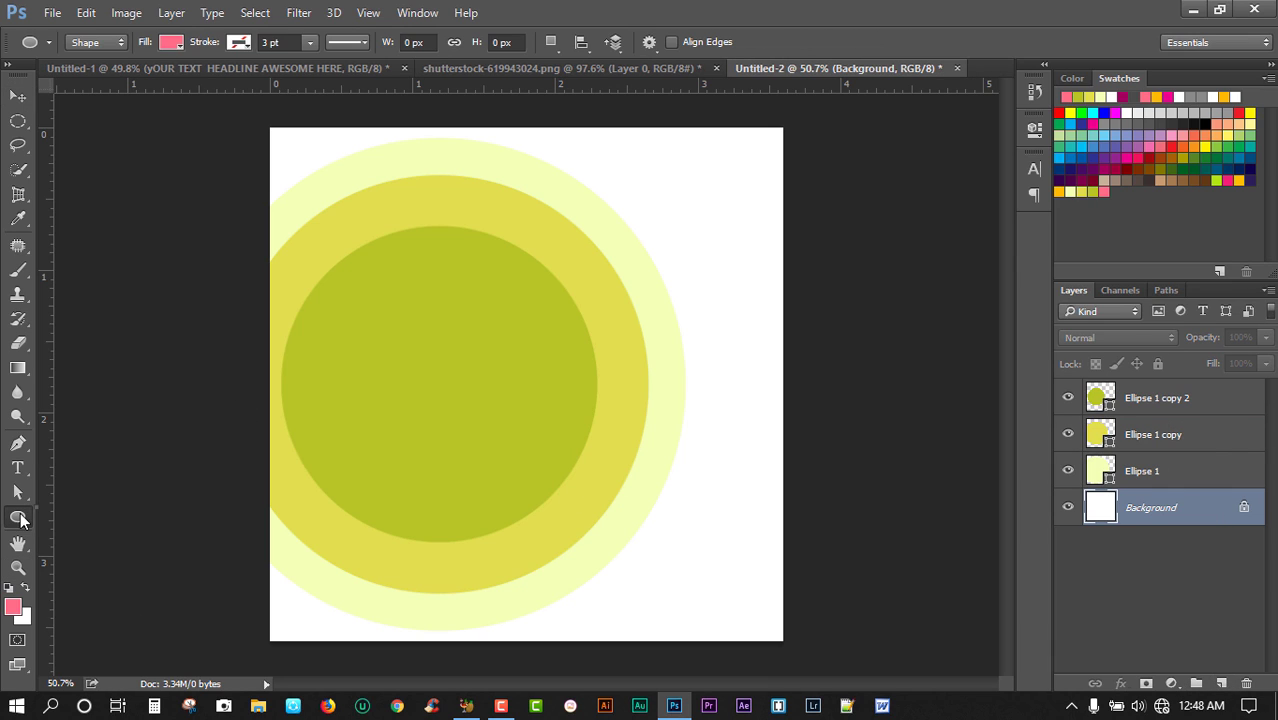
{"action": "left_click", "coordinate": [58, 518]}
{"action": "right_click", "coordinate": [1157, 512]}
{"action": "left_click", "coordinate": [1195, 514]}
Step: Apply a Color Overlay layer style in yellow e0de4f at 100% opacity to Layer 0
{"action": "left_click", "coordinate": [1243, 511]}
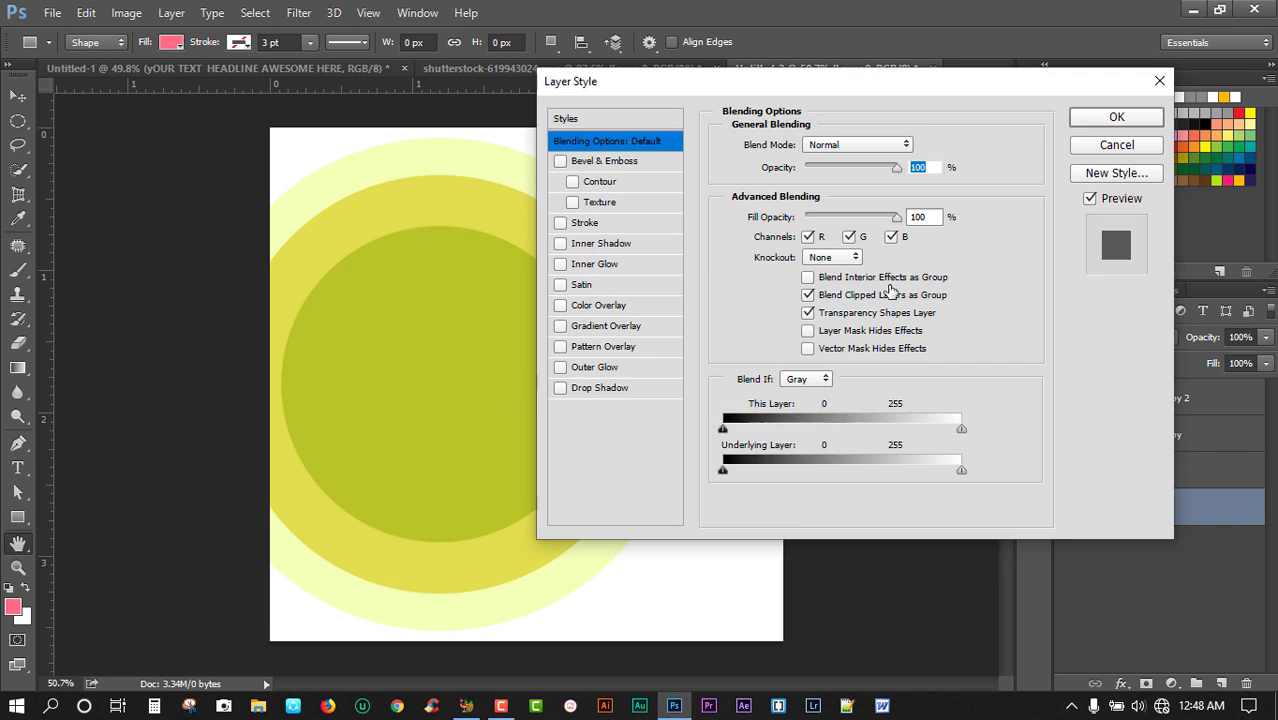
{"action": "left_click", "coordinate": [598, 305]}
{"action": "left_click_drag", "start_coordinate": [919, 88], "coordinate": [757, 330]}
{"action": "left_click", "coordinate": [756, 388]}
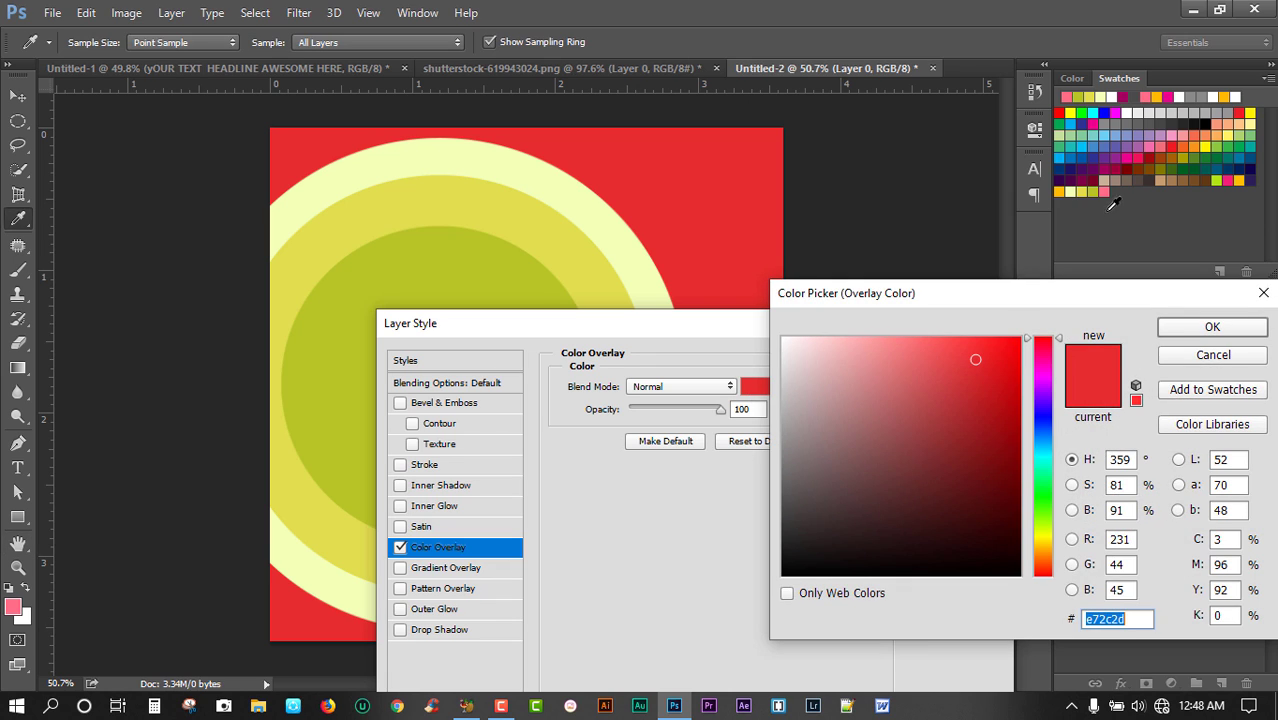
{"action": "left_click", "coordinate": [1085, 189]}
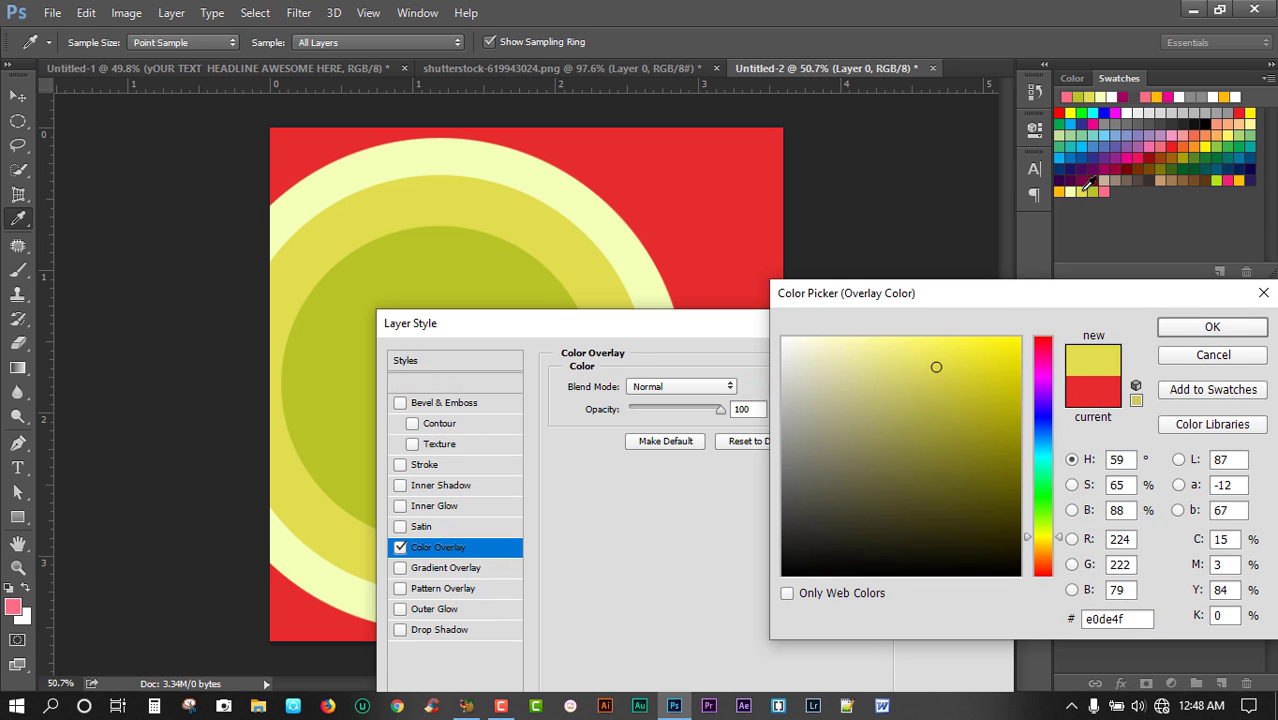
{"action": "left_click", "coordinate": [1199, 330]}
{"action": "left_click", "coordinate": [965, 358]}
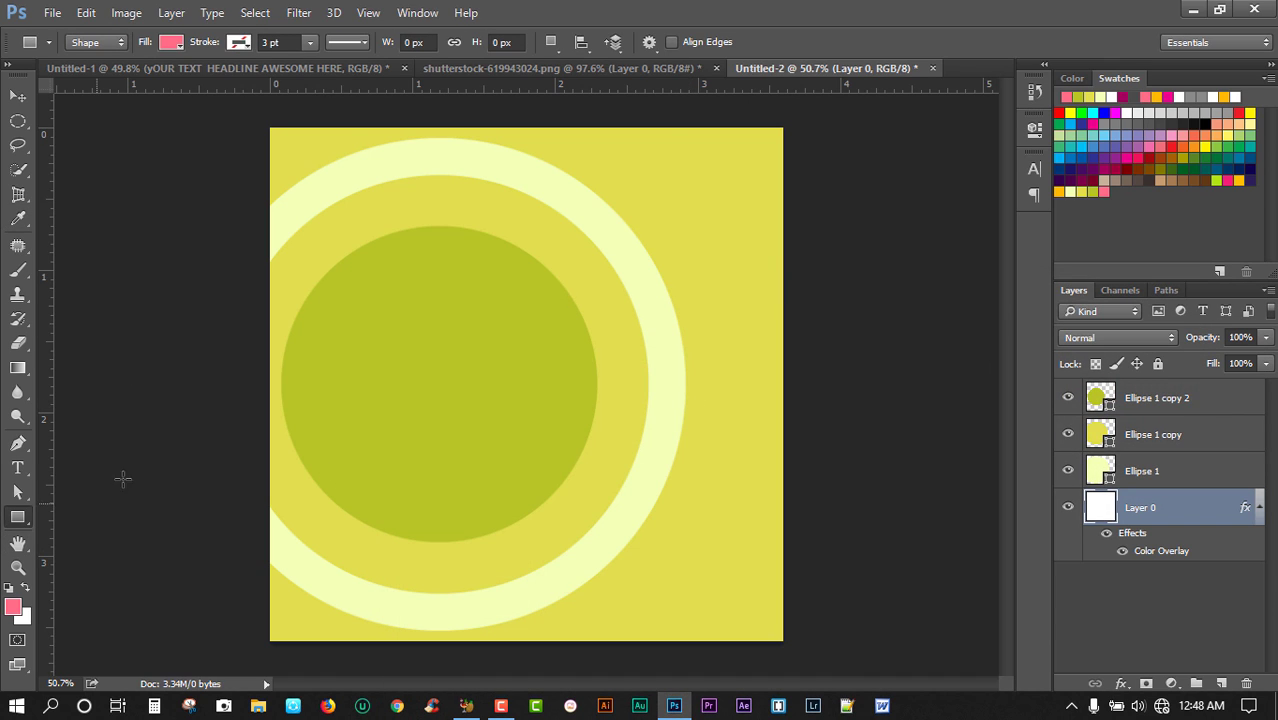
Step: Draw a pink circle about 320 px in diameter over the green circle's lower-left part and move its layer to the top
{"action": "left_click", "coordinate": [20, 516]}
{"action": "left_click", "coordinate": [90, 555]}
{"action": "left_click_drag", "start_coordinate": [377, 454], "coordinate": [457, 520]}
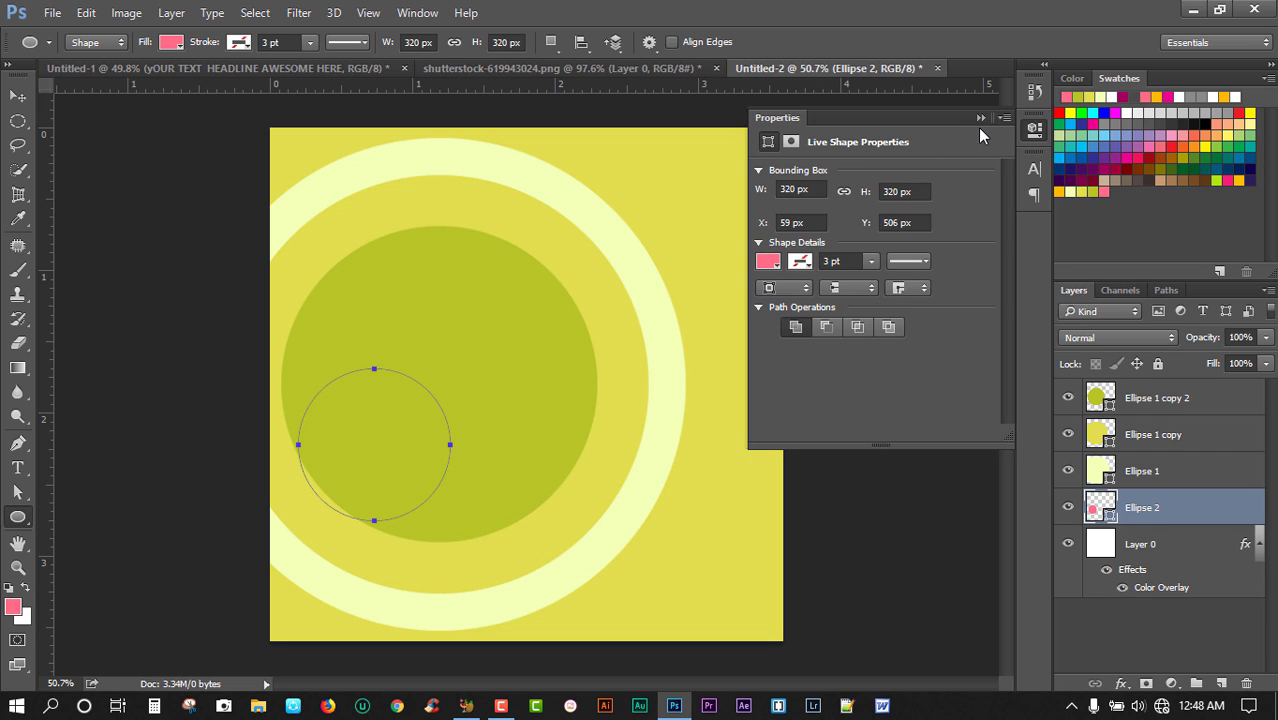
{"action": "left_click", "coordinate": [980, 118]}
{"action": "left_click", "coordinate": [18, 97]}
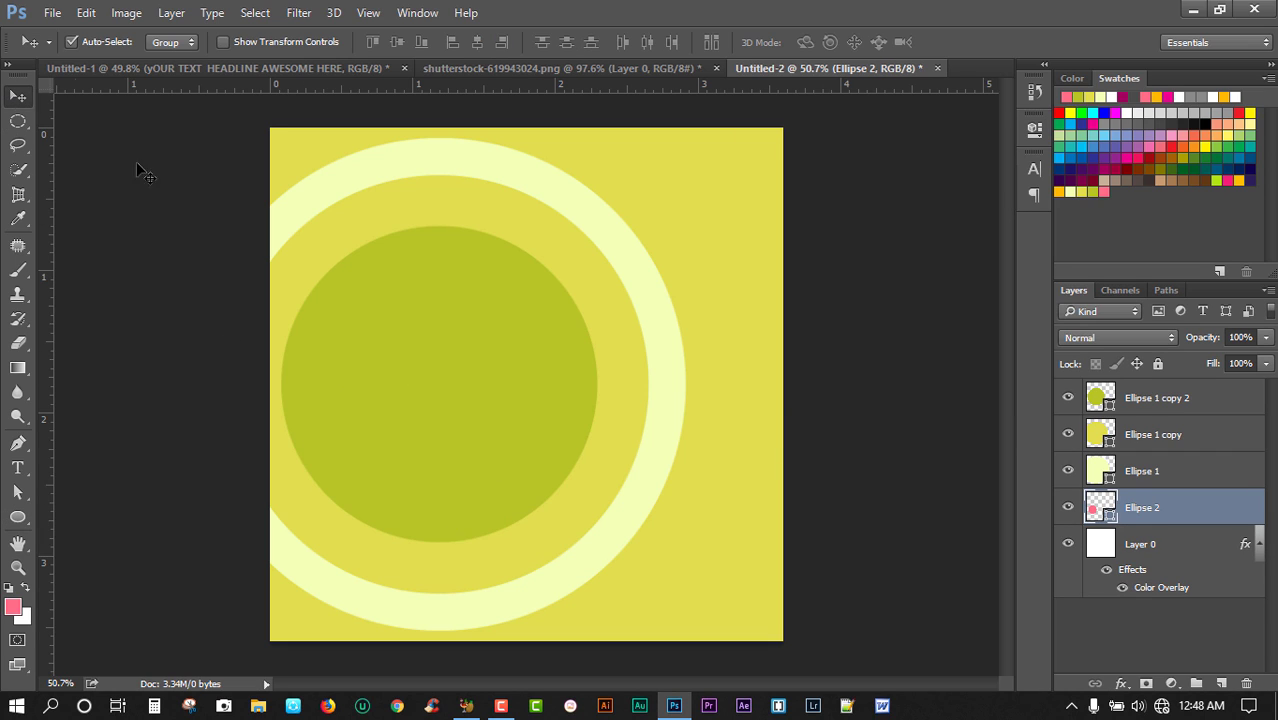
{"action": "left_click_drag", "start_coordinate": [1178, 516], "coordinate": [1150, 386]}
Step: Select the Ellipse 1 layer and its two copies and align the three large circles on a common centre
{"action": "left_click", "coordinate": [1180, 434]}
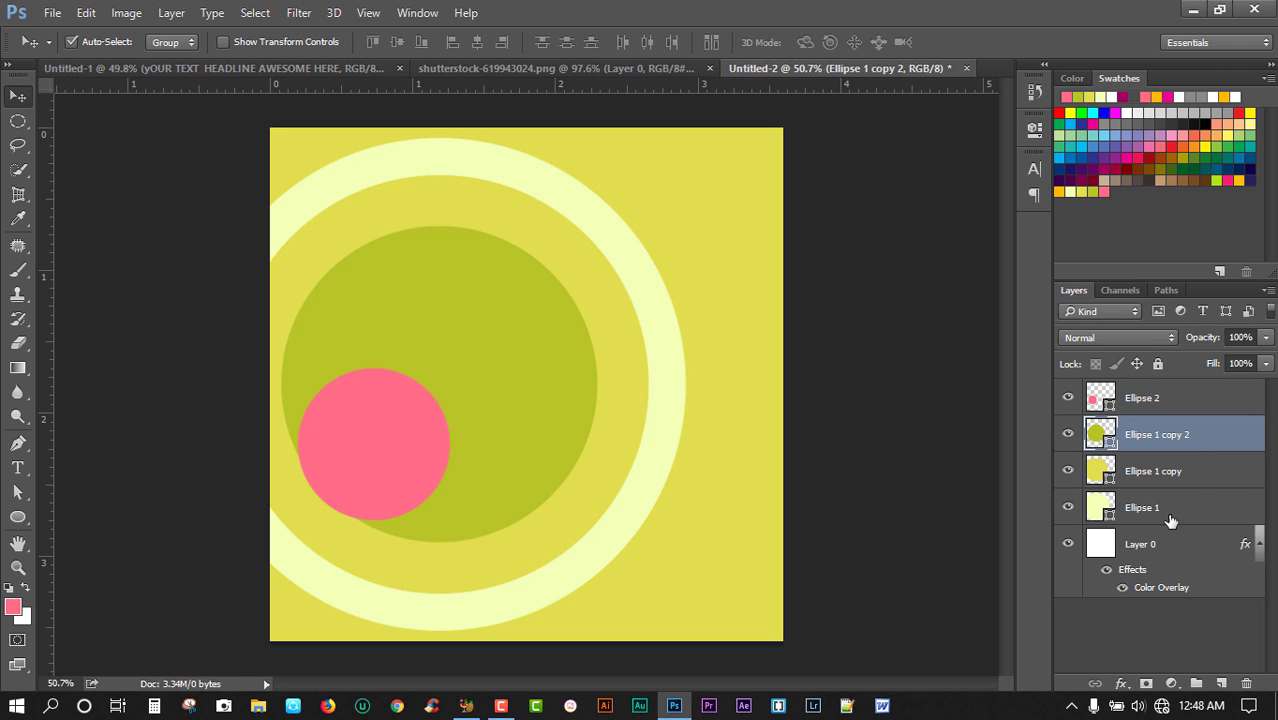
{"action": "left_click", "coordinate": [1170, 512], "text": "shift"}
{"action": "left_click", "coordinate": [397, 42]}
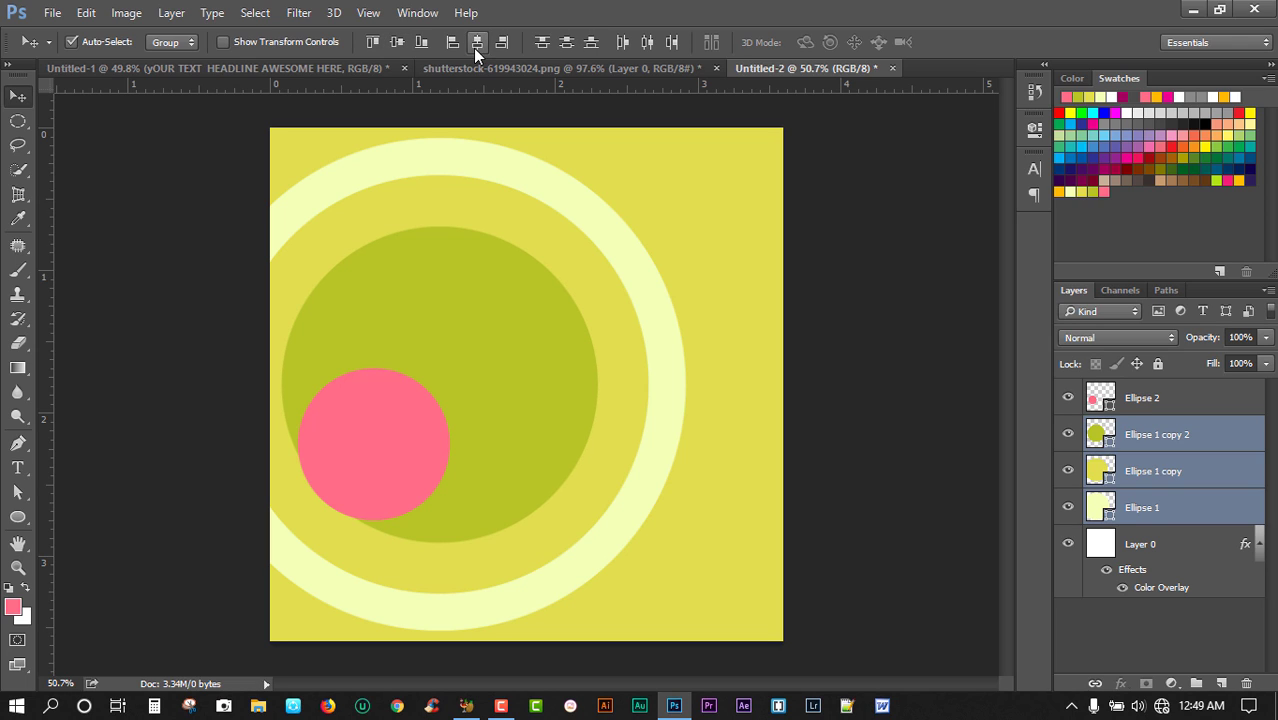
Step: Move the pink circle down to the green circle's lower-left edge and scale it down proportionally
{"action": "left_click", "coordinate": [399, 444]}
{"action": "left_click_drag", "start_coordinate": [397, 440], "coordinate": [416, 487]}
{"action": "key", "text": "t"}
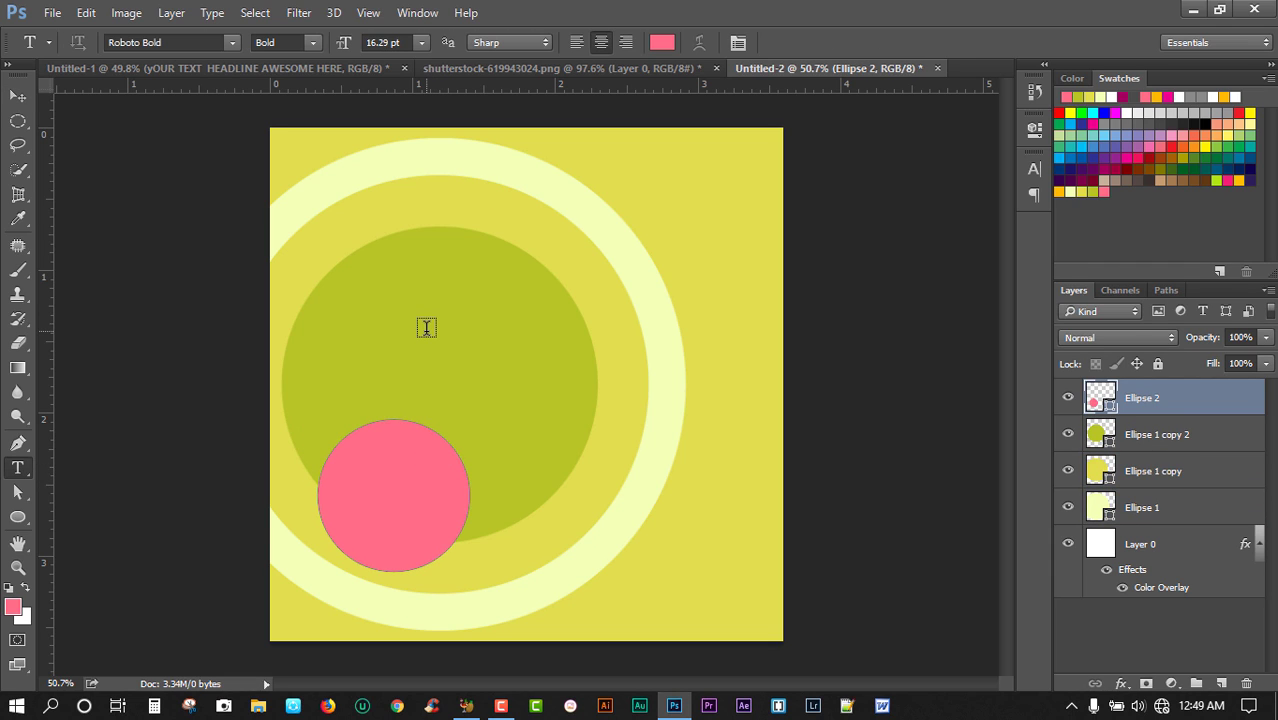
{"action": "key", "text": "ctrl+t"}
{"action": "left_click_drag", "start_coordinate": [469, 418], "coordinate": [417, 502]}
{"action": "key", "text": "Return"}
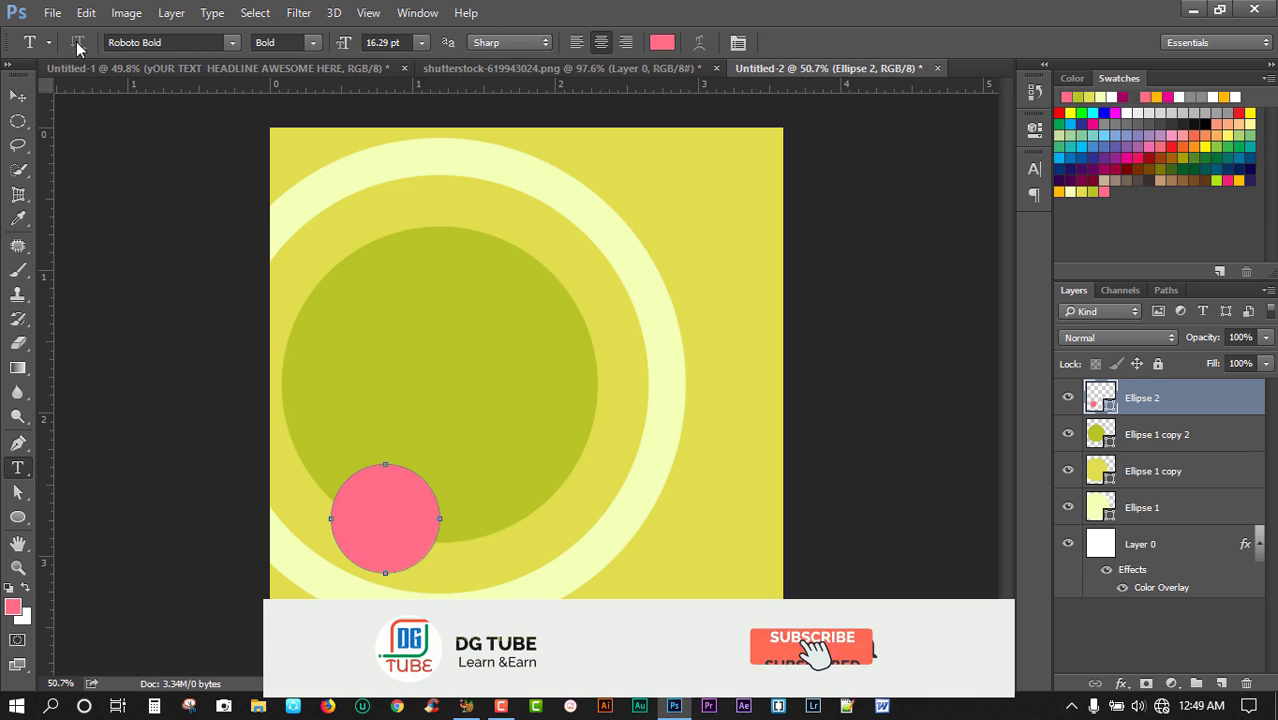
Step: Copy the athlete cutout from shutterstock-619943024.png into Untitled-2 and scale it down slightly over the green circle
{"action": "left_click", "coordinate": [469, 73]}
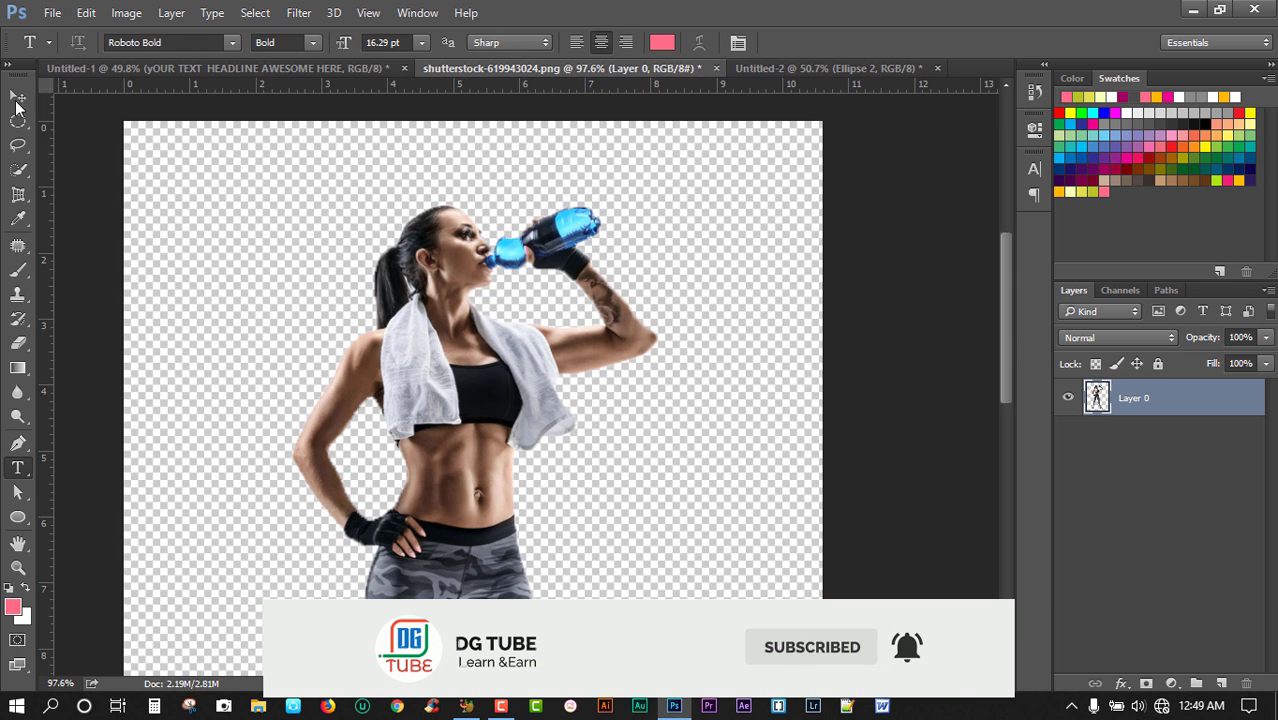
{"action": "key", "text": "v"}
{"action": "left_click_drag", "start_coordinate": [531, 294], "coordinate": [470, 325]}
{"action": "key", "text": "ctrl+t"}
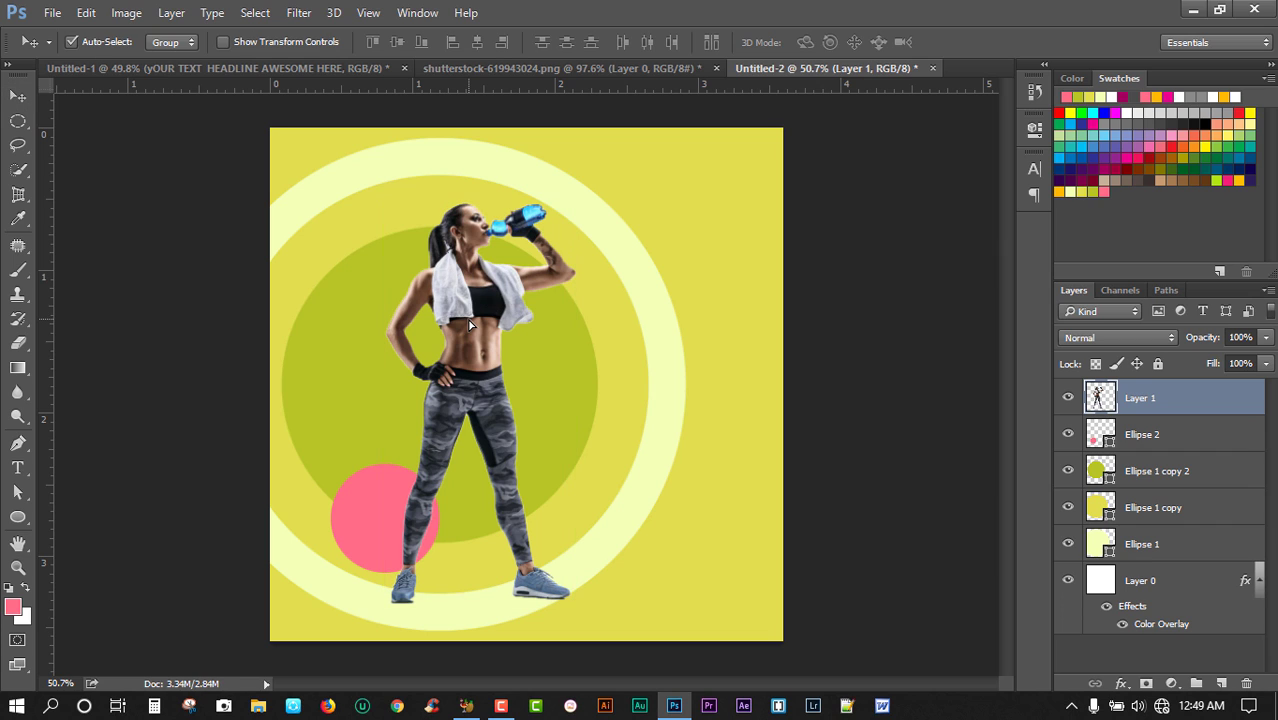
{"action": "left_click_drag", "start_coordinate": [574, 605], "coordinate": [548, 593]}
{"action": "left_click_drag", "start_coordinate": [516, 527], "coordinate": [498, 527]}
{"action": "key", "text": "Return"}
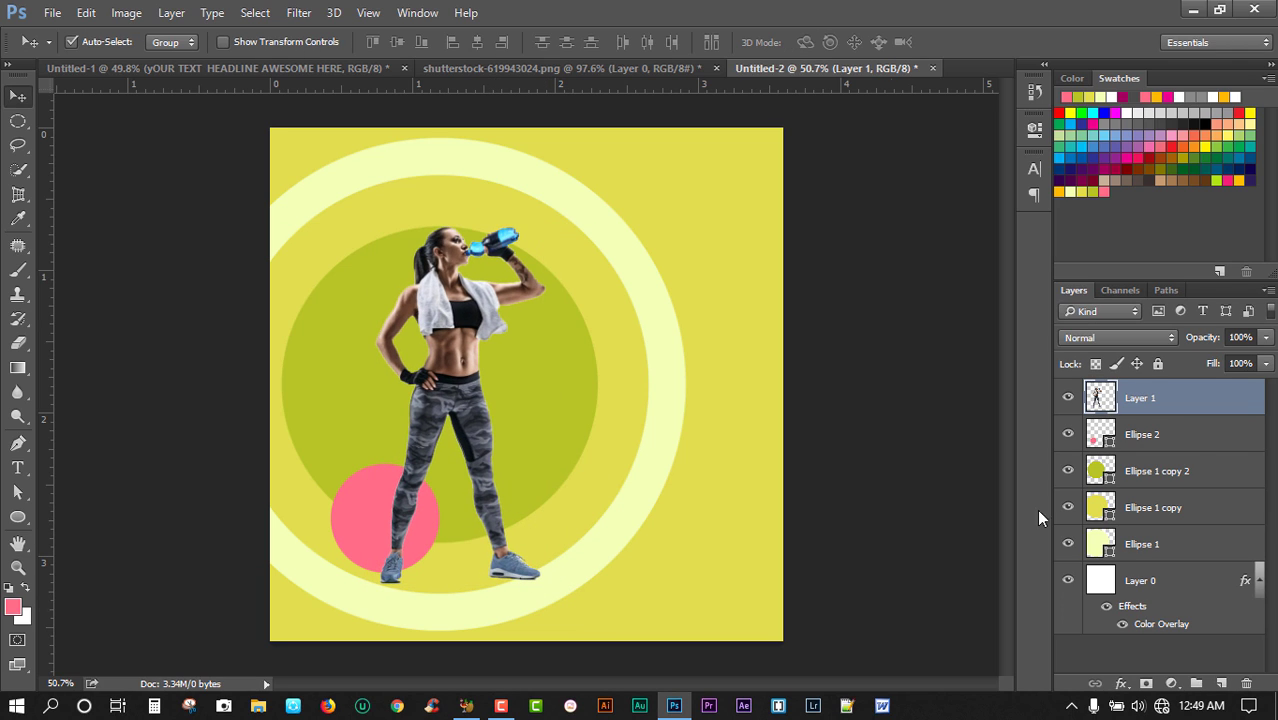
Step: Place the athlete's layer beneath the pink circle and move the circle up in front of her knee
{"action": "left_click", "coordinate": [1190, 436]}
{"action": "left_click_drag", "start_coordinate": [1138, 402], "coordinate": [1163, 437]}
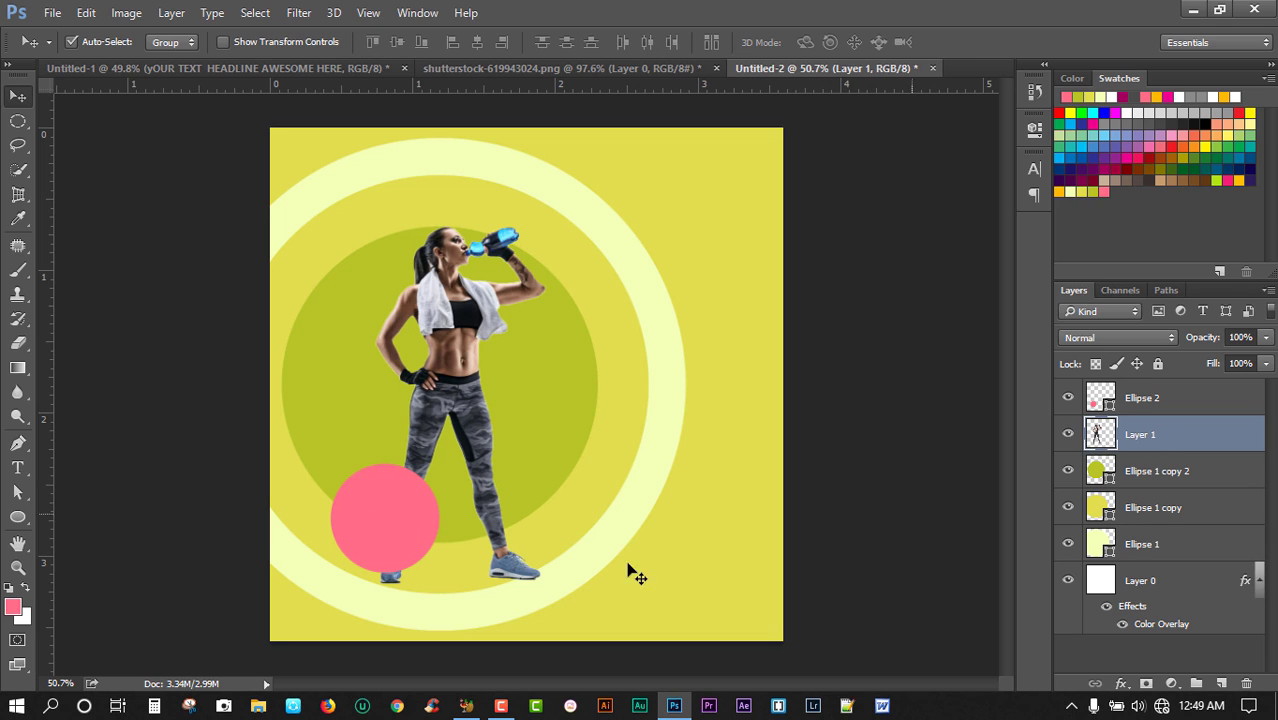
{"action": "left_click_drag", "start_coordinate": [387, 515], "coordinate": [387, 495]}
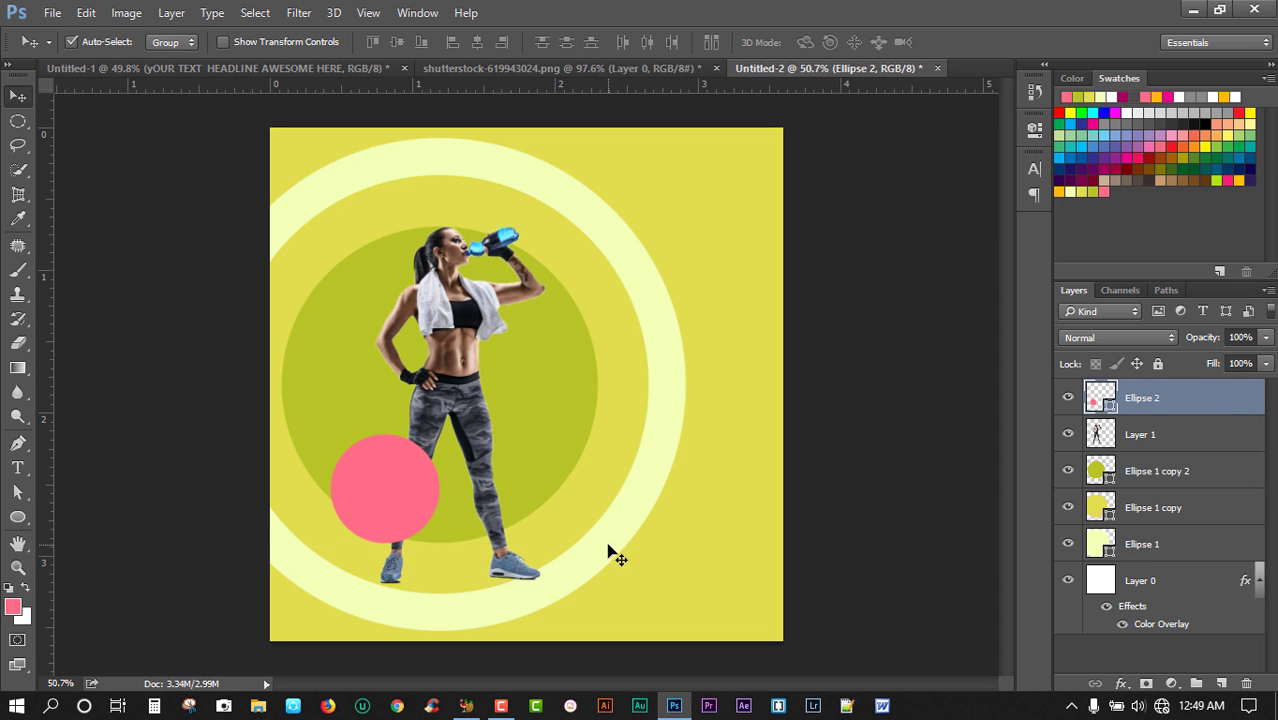
Step: Add a new empty layer above the pink circle's layer for painting the shoe shadows
{"action": "left_click", "coordinate": [18, 567]}
{"action": "left_click_drag", "start_coordinate": [385, 570], "coordinate": [630, 554]}
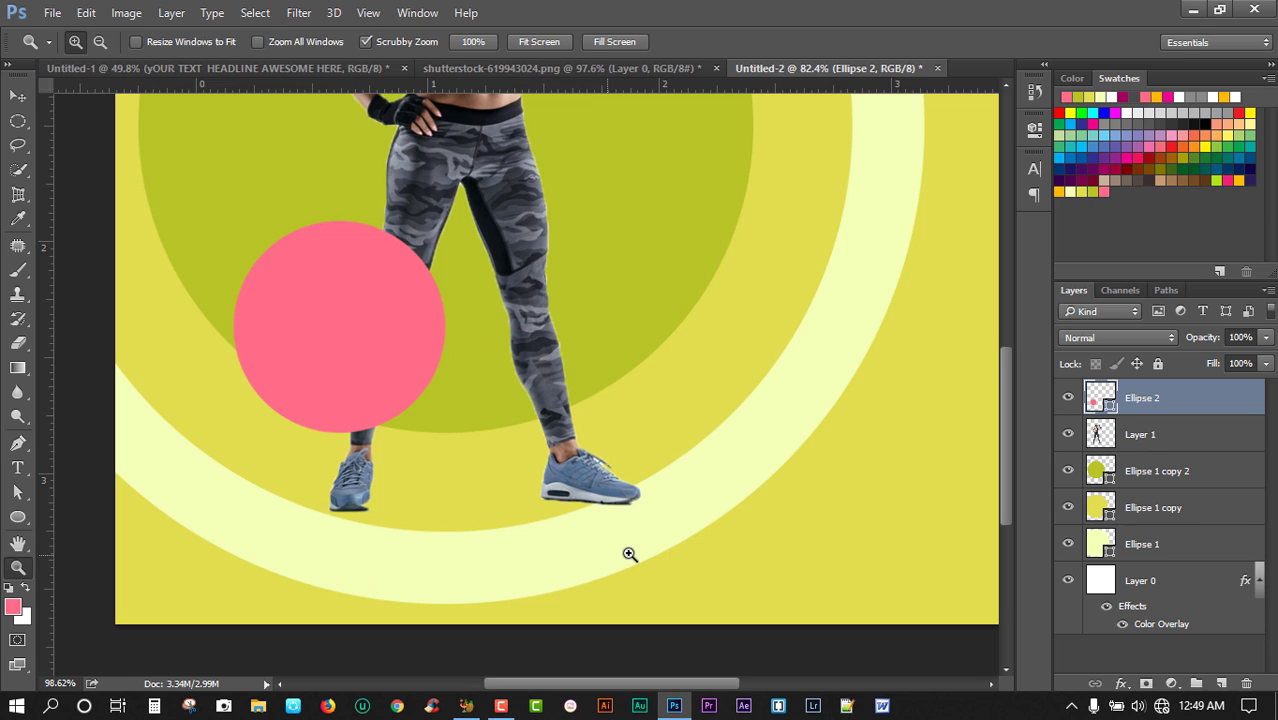
{"action": "left_click", "coordinate": [1222, 683]}
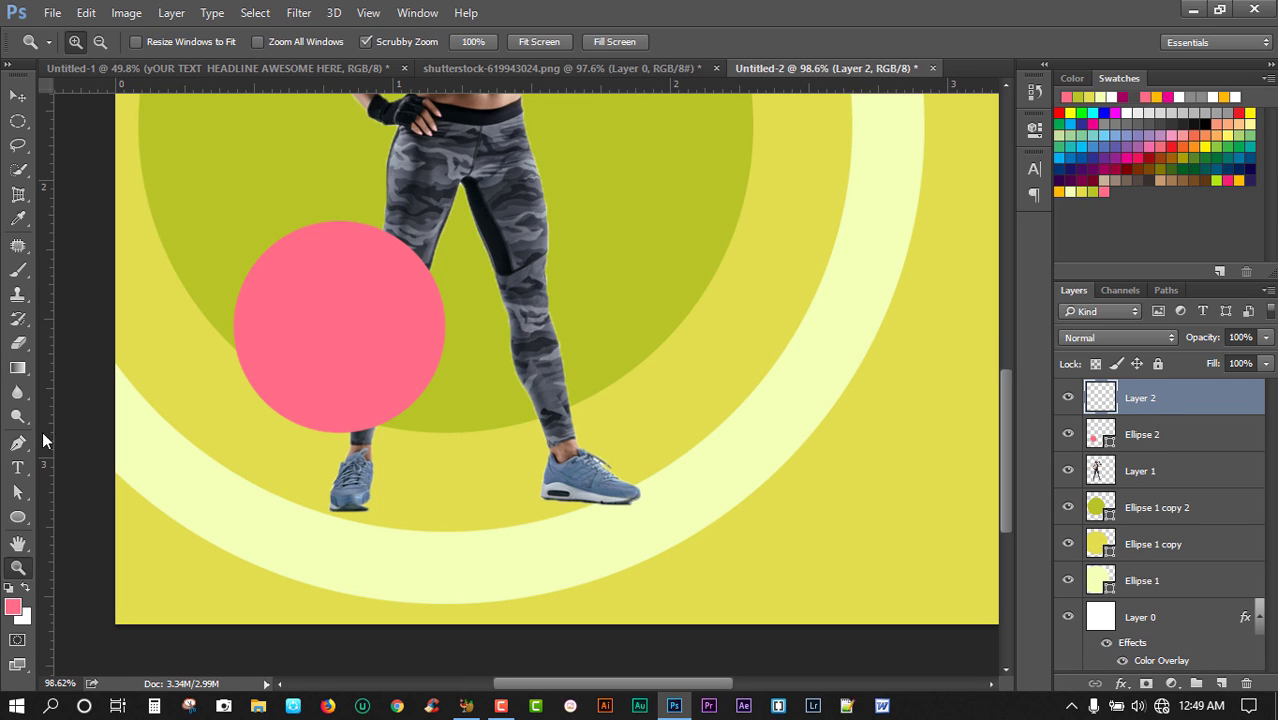
{"action": "left_click", "coordinate": [18, 270]}
{"action": "left_click_drag", "start_coordinate": [545, 494], "coordinate": [642, 508]}
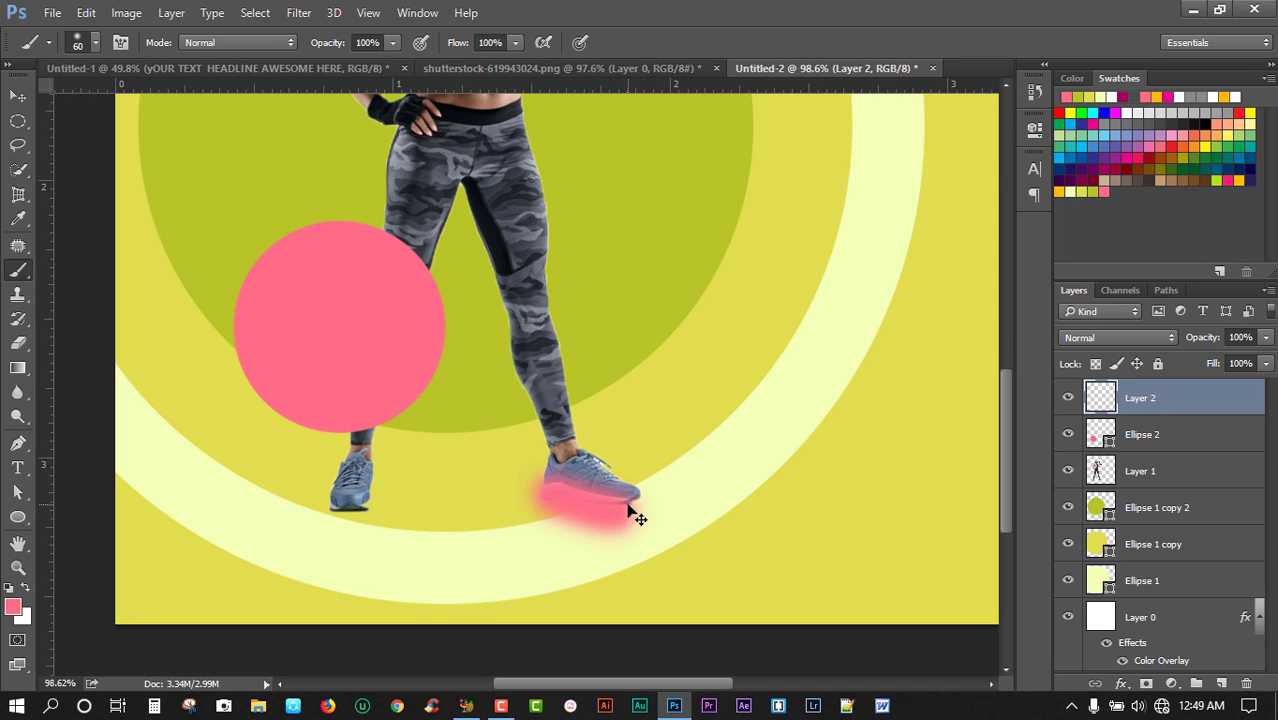
{"action": "key", "text": "ctrl+z"}
Step: Set the foreground colour to a near-black
{"action": "left_click", "coordinate": [13, 607]}
{"action": "left_click_drag", "start_coordinate": [830, 448], "coordinate": [760, 560]}
{"action": "left_click", "coordinate": [1190, 335]}
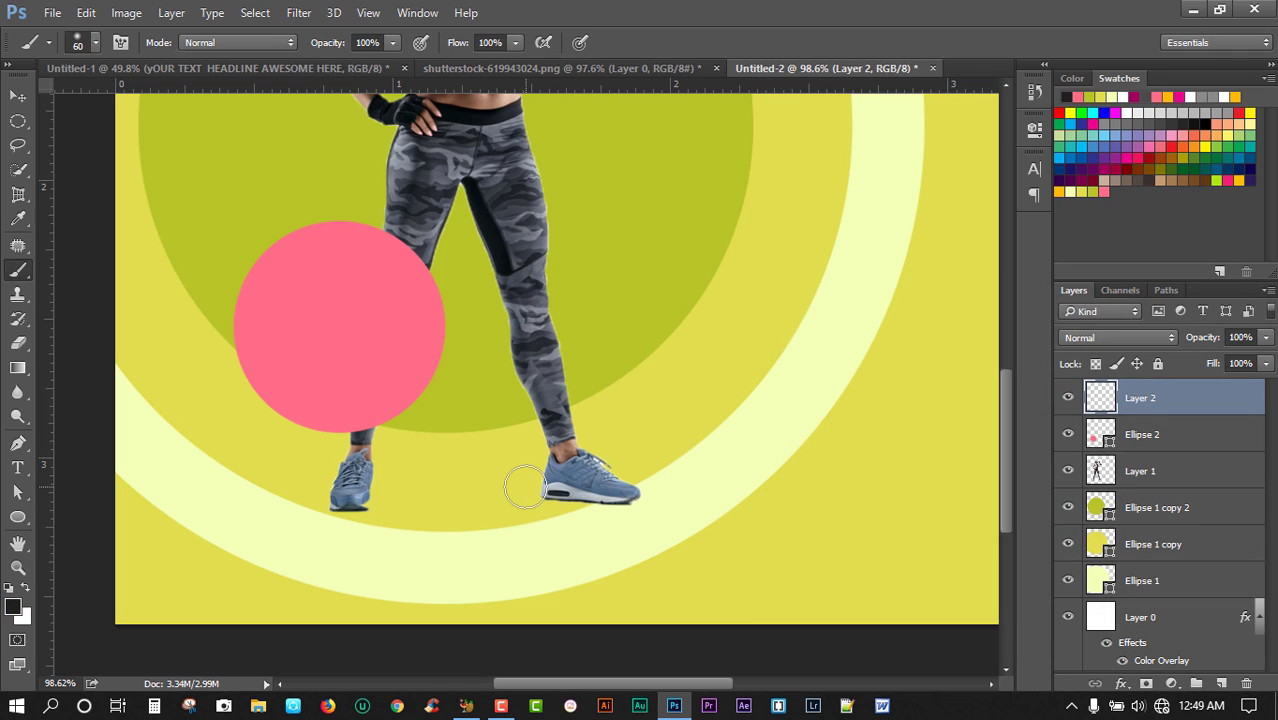
Step: Paint a soft shadow under the shoe farther from the pink circle with a size 35 brush and place its layer beneath the athlete's
{"action": "key", "text": "bracketleft"}
{"action": "key", "text": "bracketleft"}
{"action": "key", "text": "bracketleft"}
{"action": "key", "text": "bracketleft"}
{"action": "mouse_move", "coordinate": [536, 497]}
{"action": "left_mouse_down"}
{"action": "mouse_move", "coordinate": [634, 503]}
{"action": "mouse_move", "coordinate": [653, 491]}
{"action": "left_mouse_up"}
{"action": "left_click_drag", "start_coordinate": [1188, 402], "coordinate": [1098, 476]}
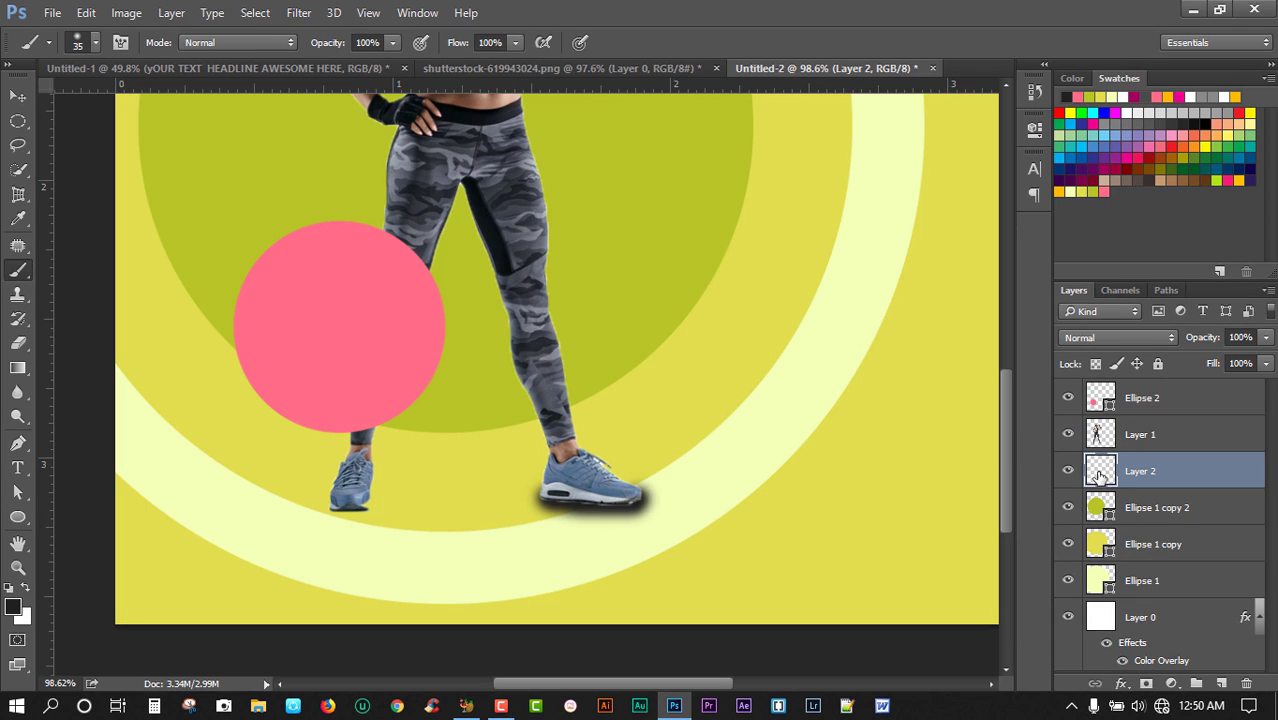
Step: Set the shadow layer's blend mode to Linear Light and its opacity to 51%
{"action": "left_click", "coordinate": [1109, 336]}
{"action": "left_click", "coordinate": [1100, 388]}
{"action": "scroll", "coordinate": [1100, 341], "scroll_direction": "down", "scroll_amount": 1}
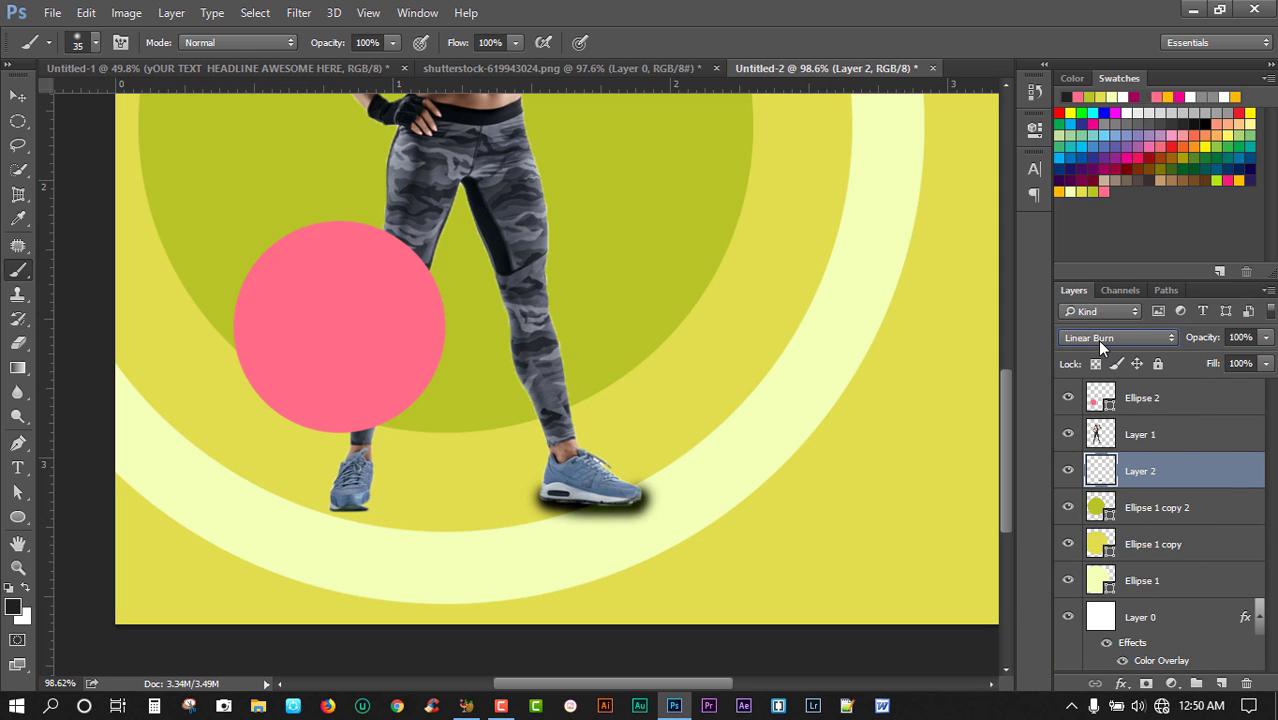
{"action": "scroll", "coordinate": [1100, 342], "scroll_direction": "down", "scroll_amount": 1}
{"action": "scroll", "coordinate": [1100, 343], "scroll_direction": "down", "scroll_amount": 1}
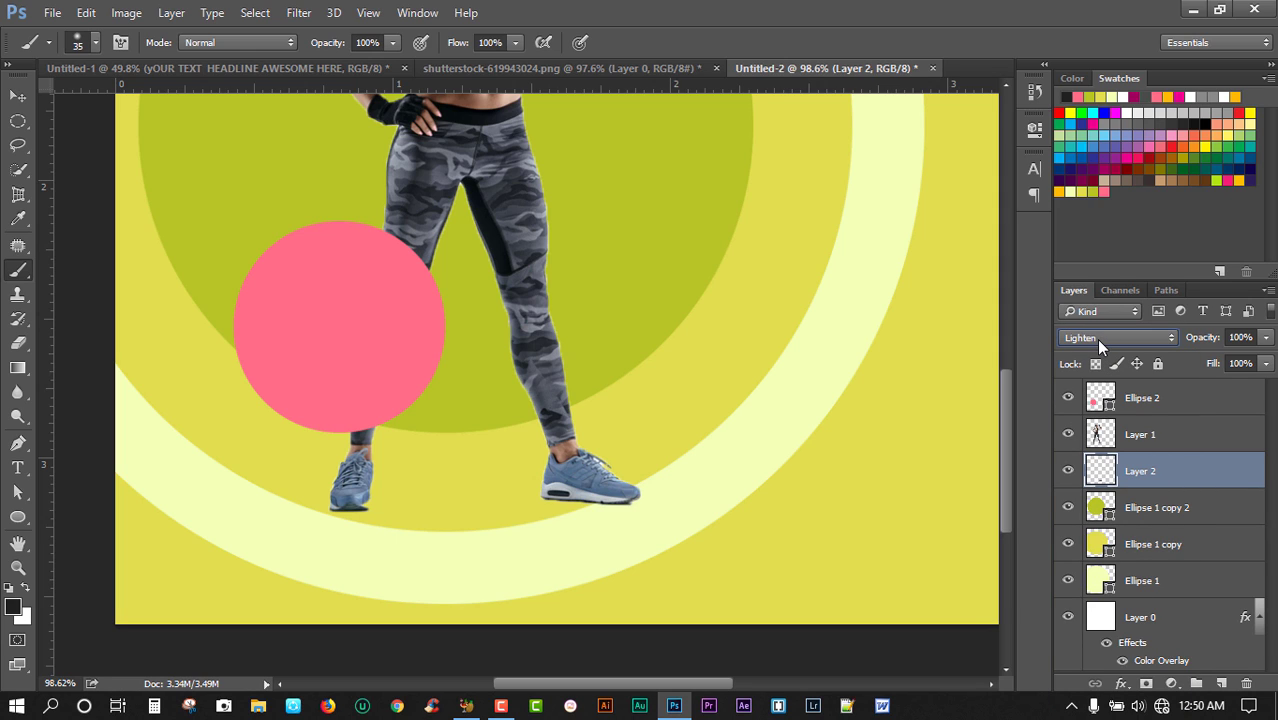
{"action": "scroll", "coordinate": [1099, 341], "scroll_direction": "down", "scroll_amount": 5}
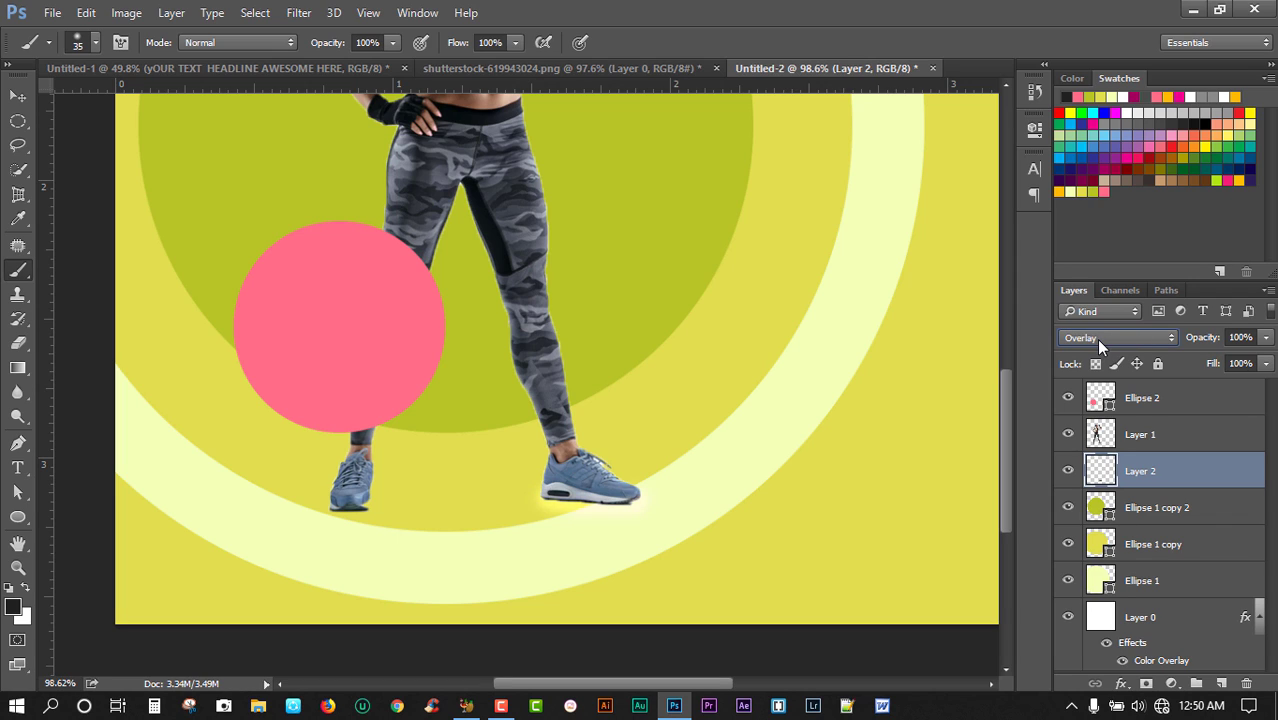
{"action": "scroll", "coordinate": [1096, 338], "scroll_direction": "down", "scroll_amount": 1}
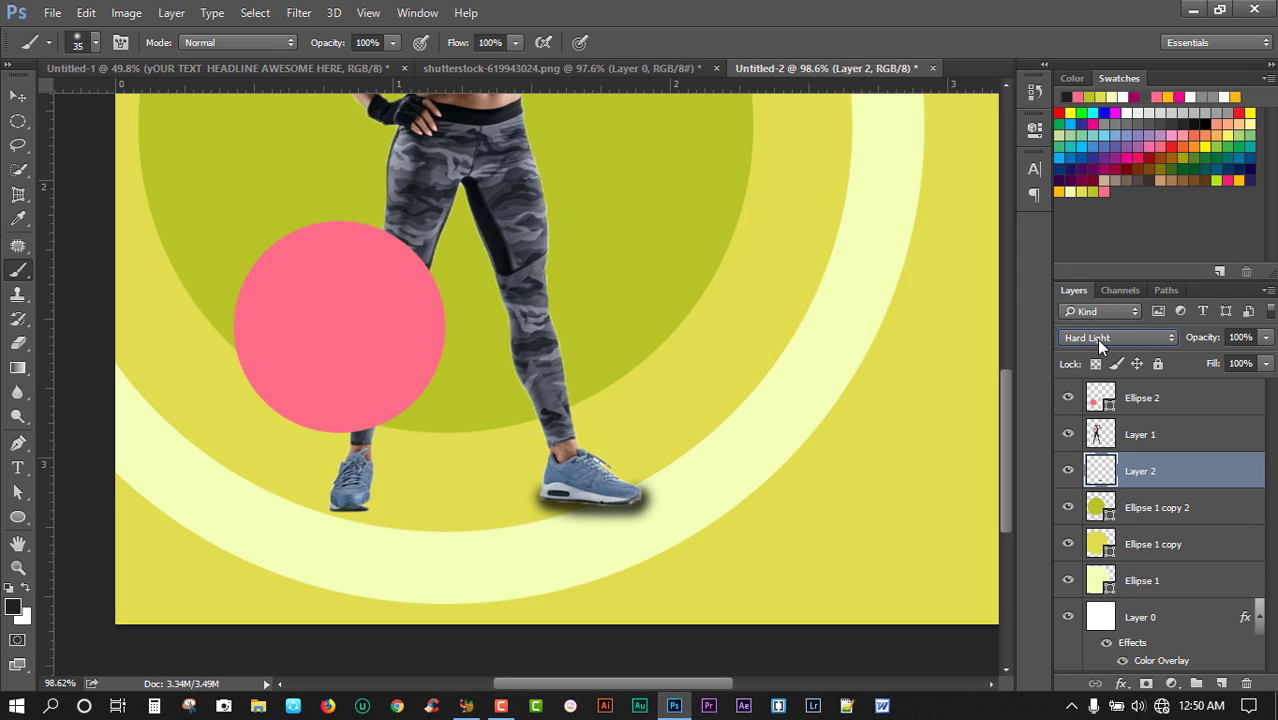
{"action": "scroll", "coordinate": [1096, 338], "scroll_direction": "down", "scroll_amount": 1}
{"action": "scroll", "coordinate": [1096, 338], "scroll_direction": "down", "scroll_amount": 1}
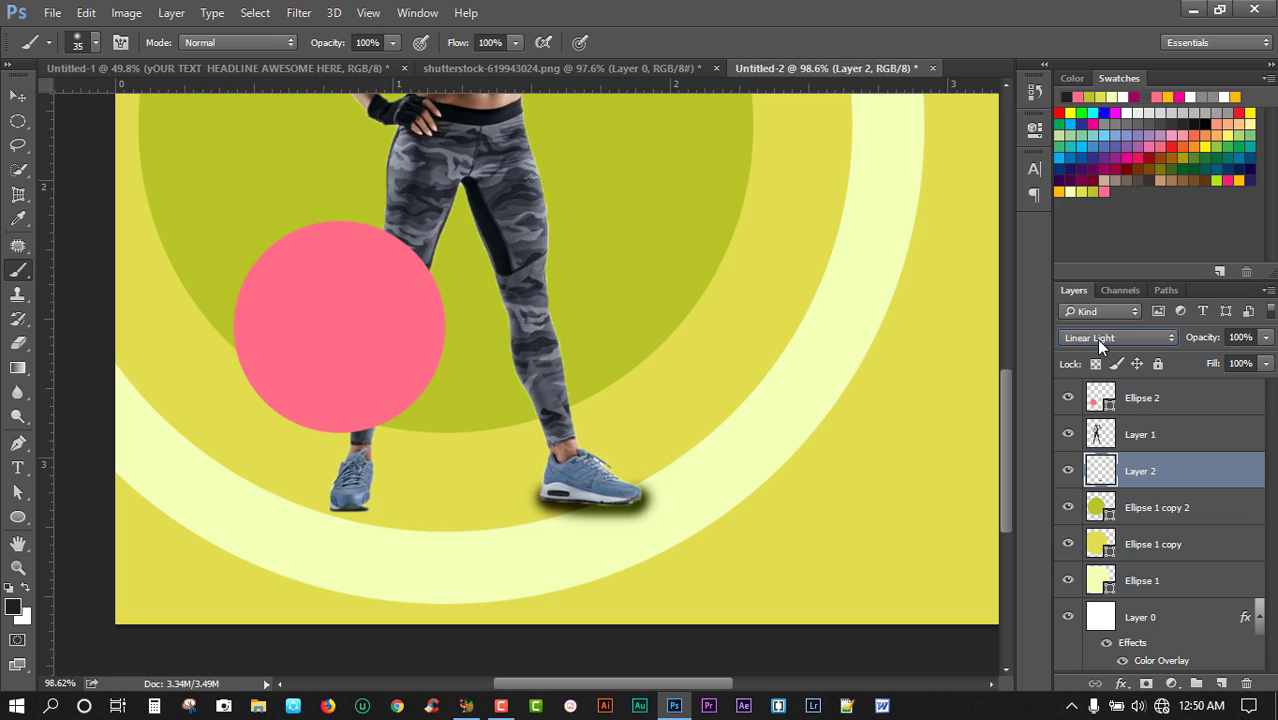
{"action": "left_click_drag", "start_coordinate": [1204, 338], "coordinate": [1160, 341]}
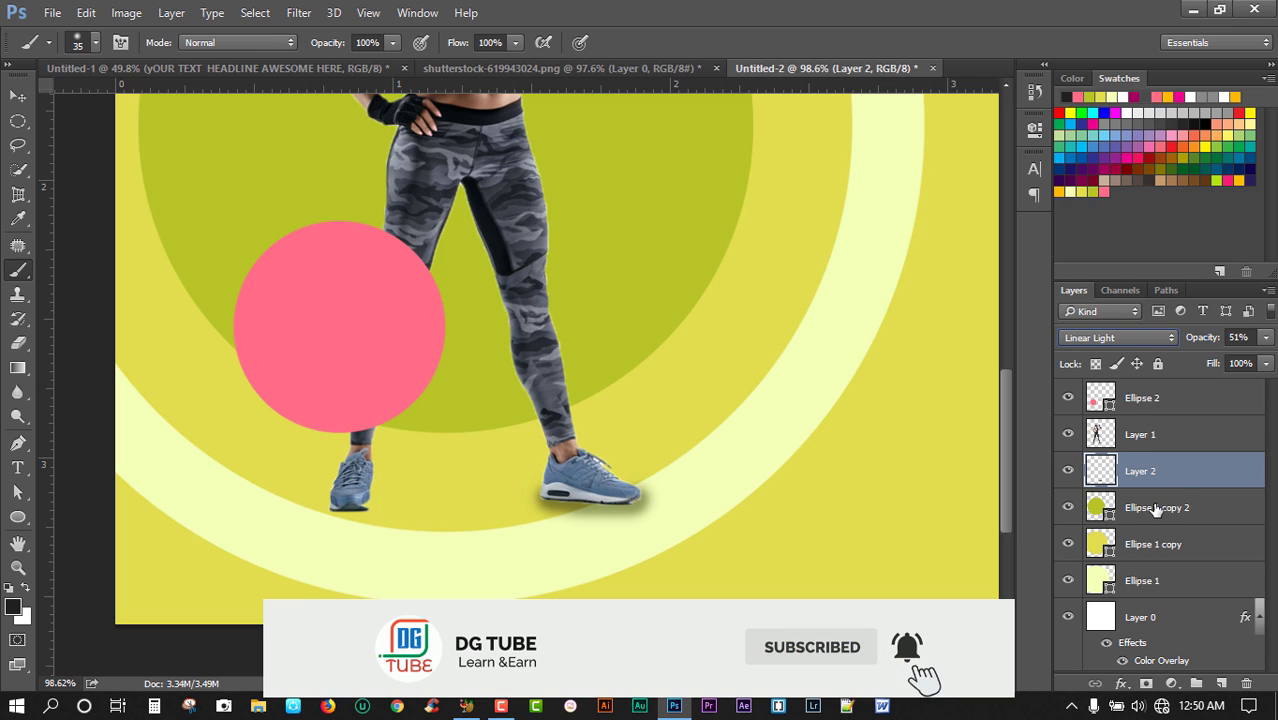
Step: Transform the shoe shadow to about 85% height at full width and position it right under the sole
{"action": "key", "text": "ctrl+t"}
{"action": "left_click_drag", "start_coordinate": [591, 530], "coordinate": [592, 529]}
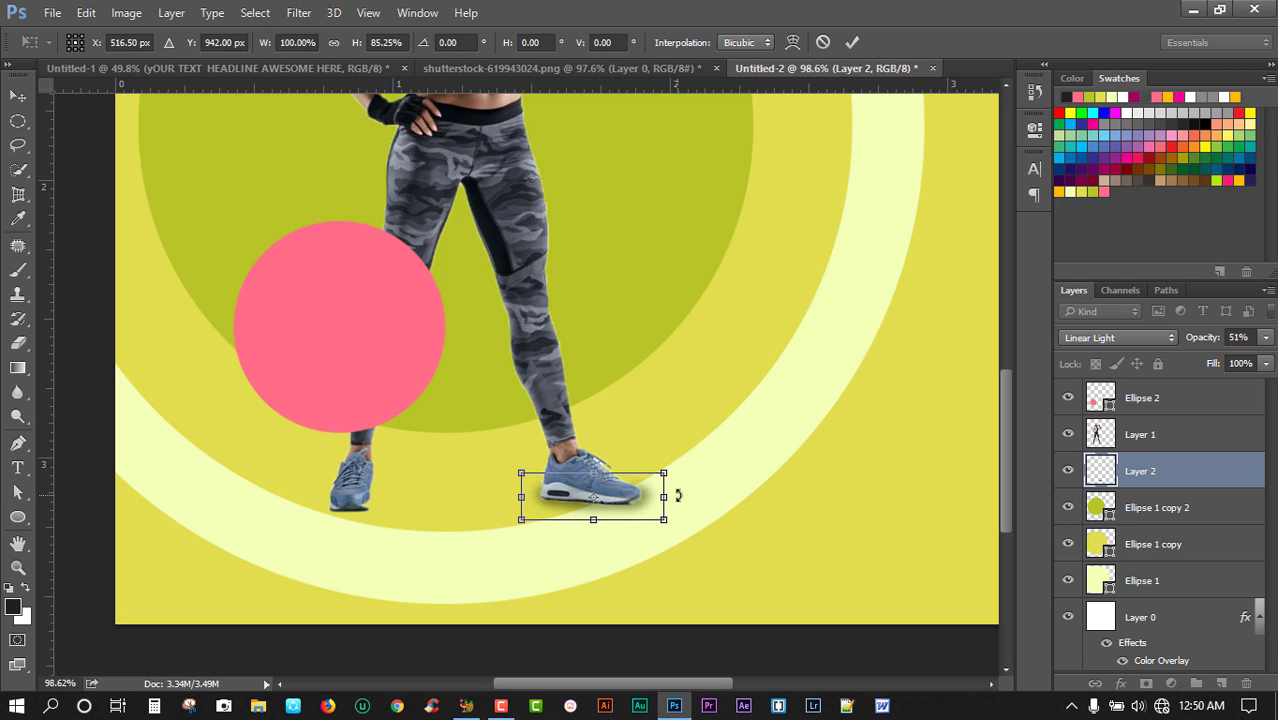
{"action": "left_click_drag", "start_coordinate": [665, 496], "coordinate": [664, 496]}
{"action": "key", "text": "b"}
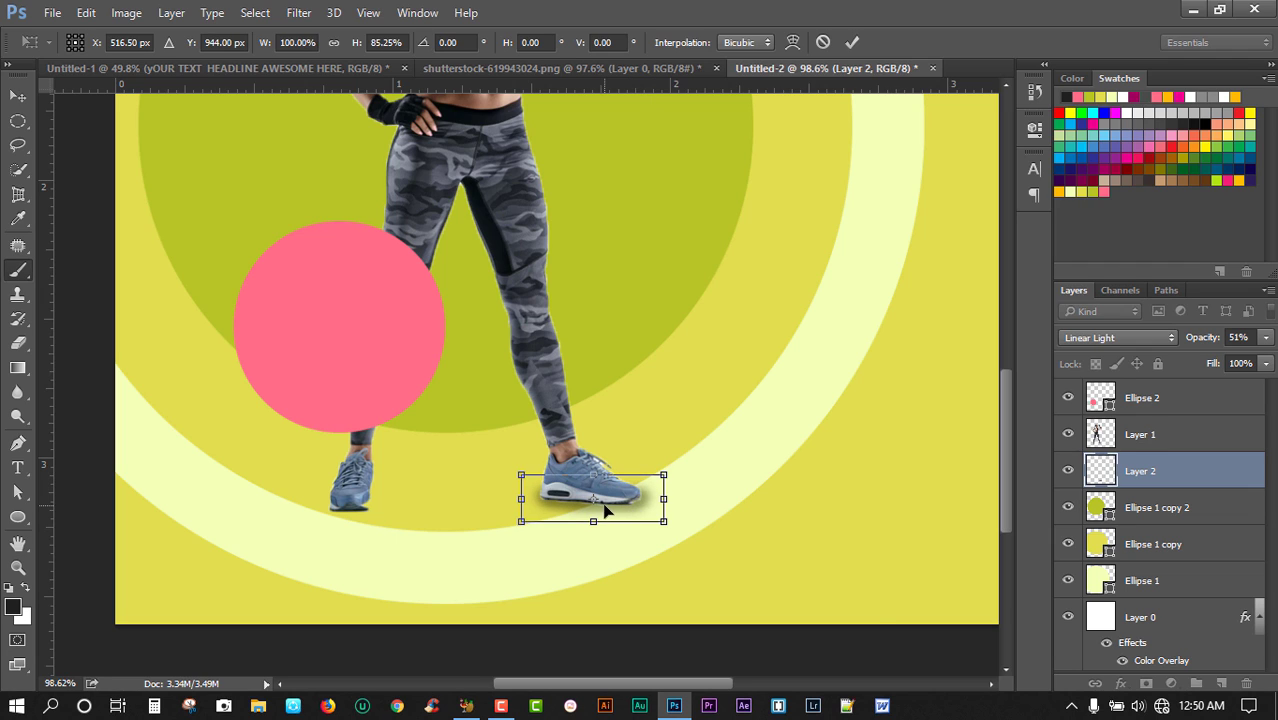
{"action": "key", "text": "Return"}
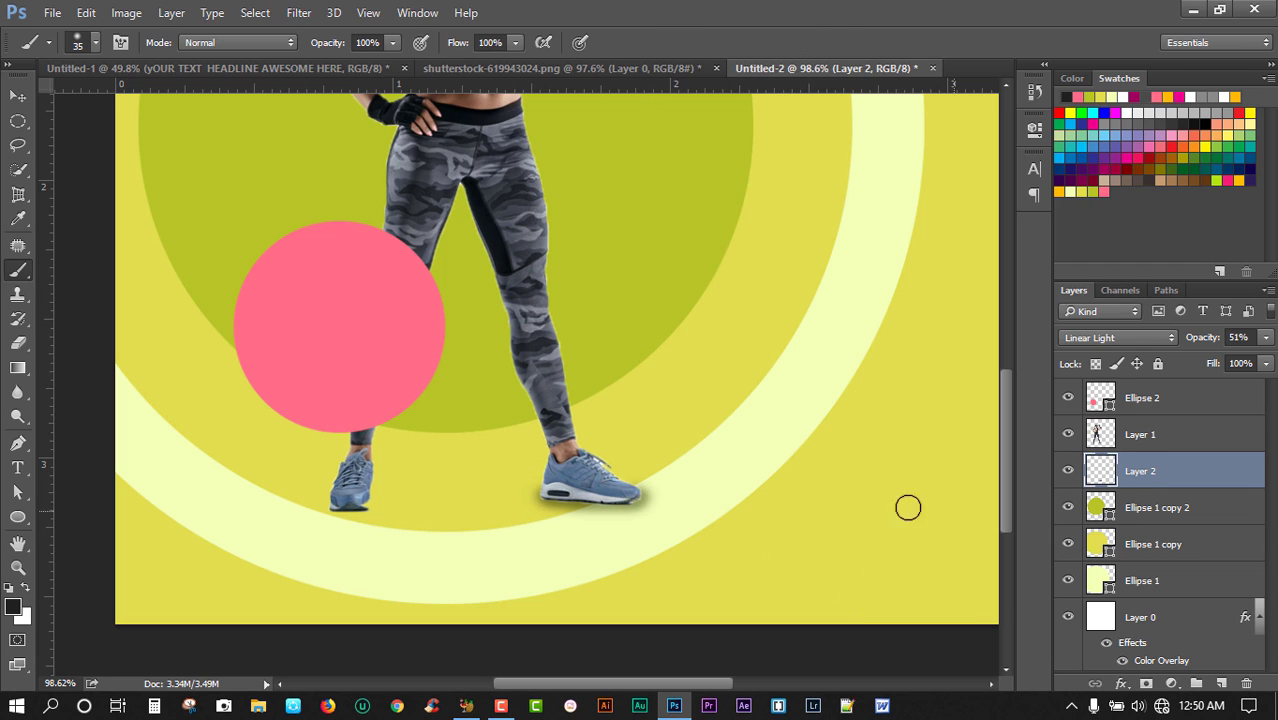
Step: Paint a matching soft shadow under the athlete's other shoe, the one below the pink circle
{"action": "mouse_move", "coordinate": [331, 507]}
{"action": "left_mouse_down"}
{"action": "mouse_move", "coordinate": [360, 508]}
{"action": "mouse_move", "coordinate": [366, 490]}
{"action": "left_mouse_up"}
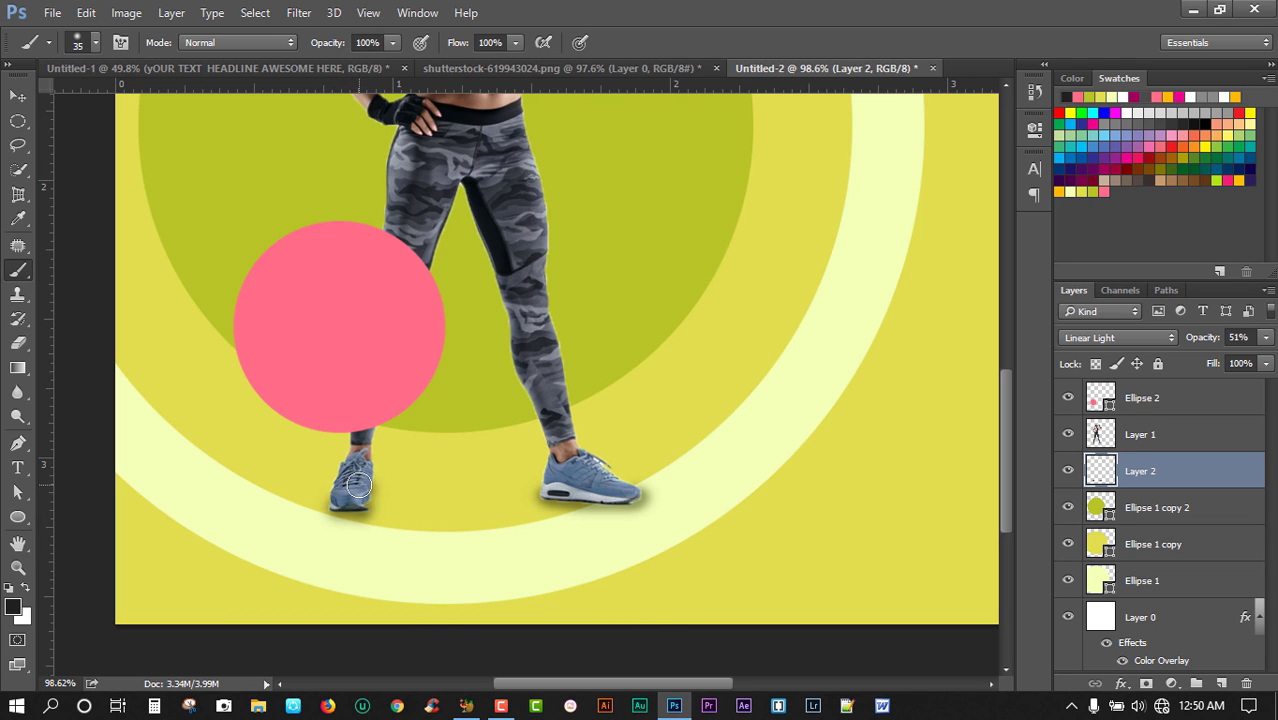
{"action": "left_click", "coordinate": [18, 569]}
{"action": "left_click_drag", "start_coordinate": [670, 480], "coordinate": [570, 470]}
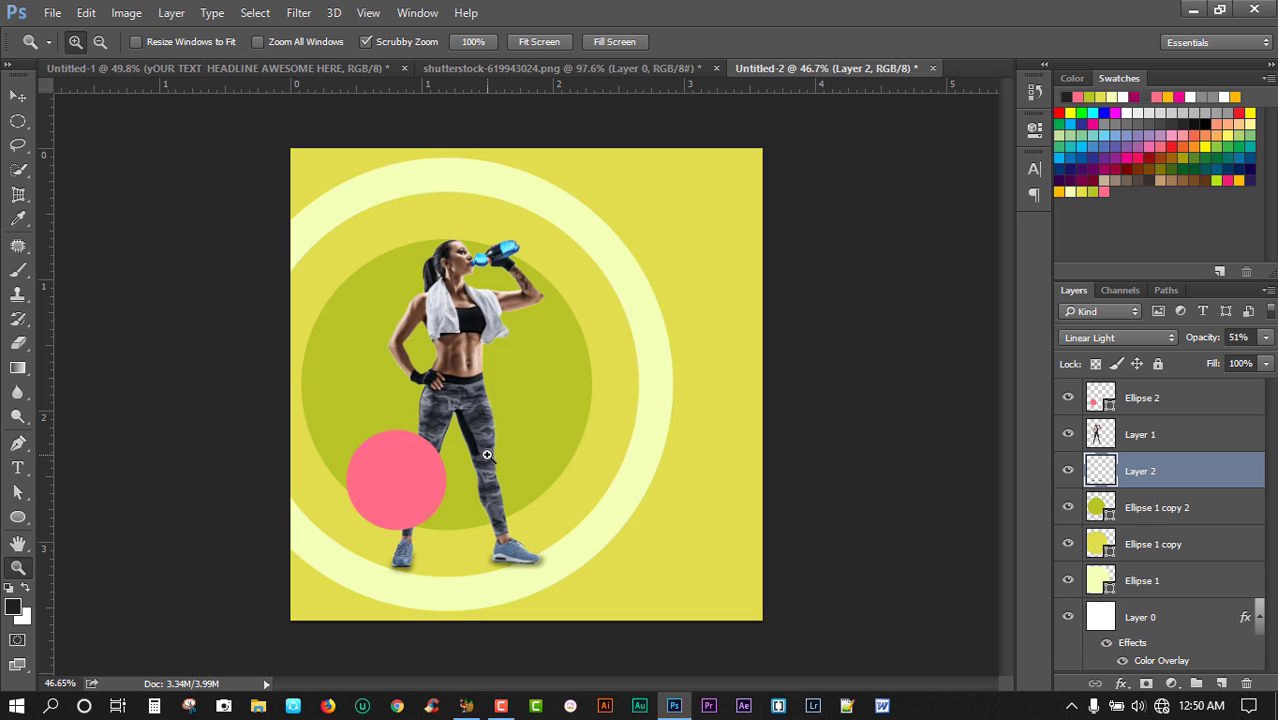
{"action": "left_click_drag", "start_coordinate": [547, 430], "coordinate": [546, 436]}
{"action": "left_click_drag", "start_coordinate": [540, 513], "coordinate": [547, 526]}
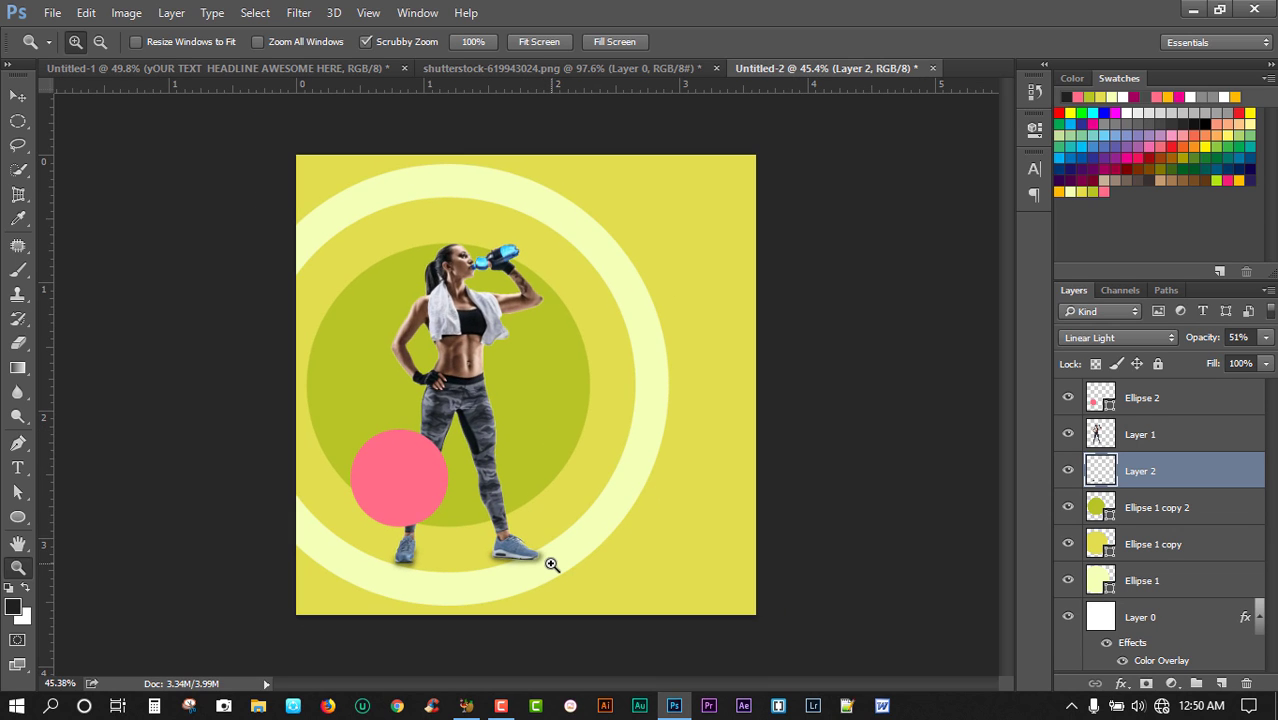
{"action": "left_click_drag", "start_coordinate": [383, 543], "coordinate": [730, 474]}
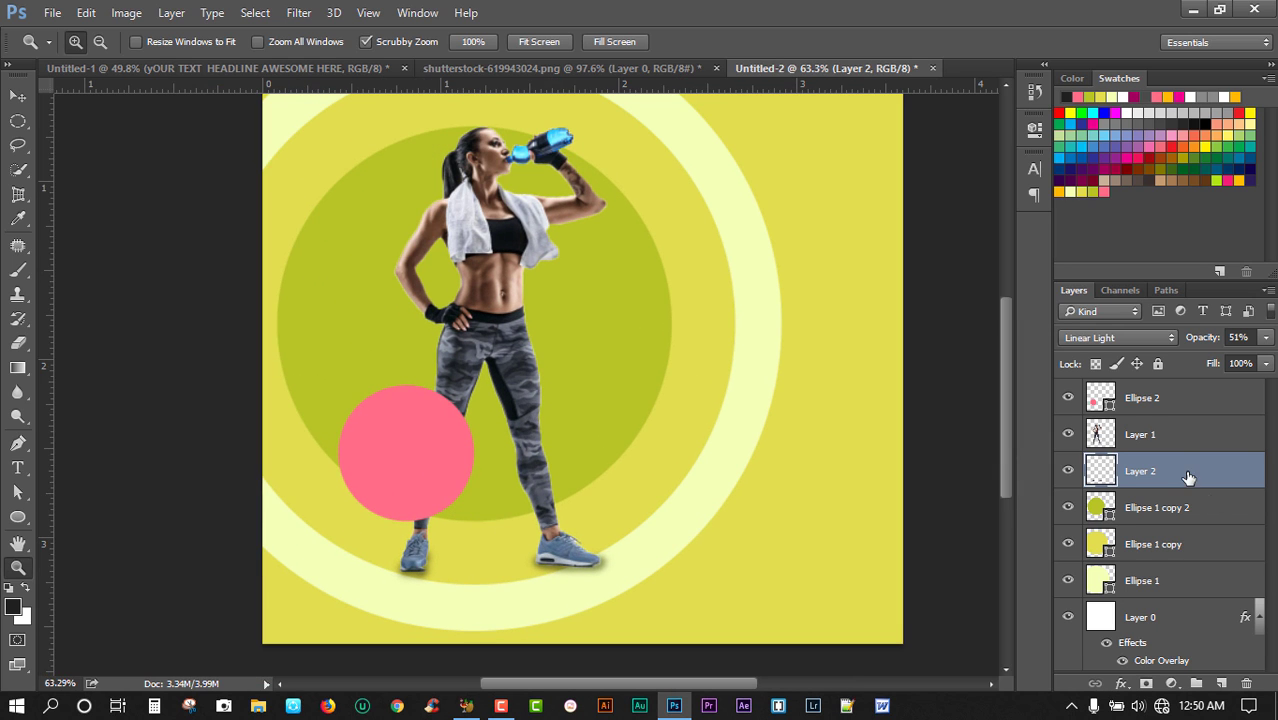
Step: Add the text "50%" in Roboto Bold at 16.29 pt on a layer above the pink circle
{"action": "left_click", "coordinate": [1170, 403]}
{"action": "left_click_drag", "start_coordinate": [372, 478], "coordinate": [442, 531]}
{"action": "left_click", "coordinate": [18, 467]}
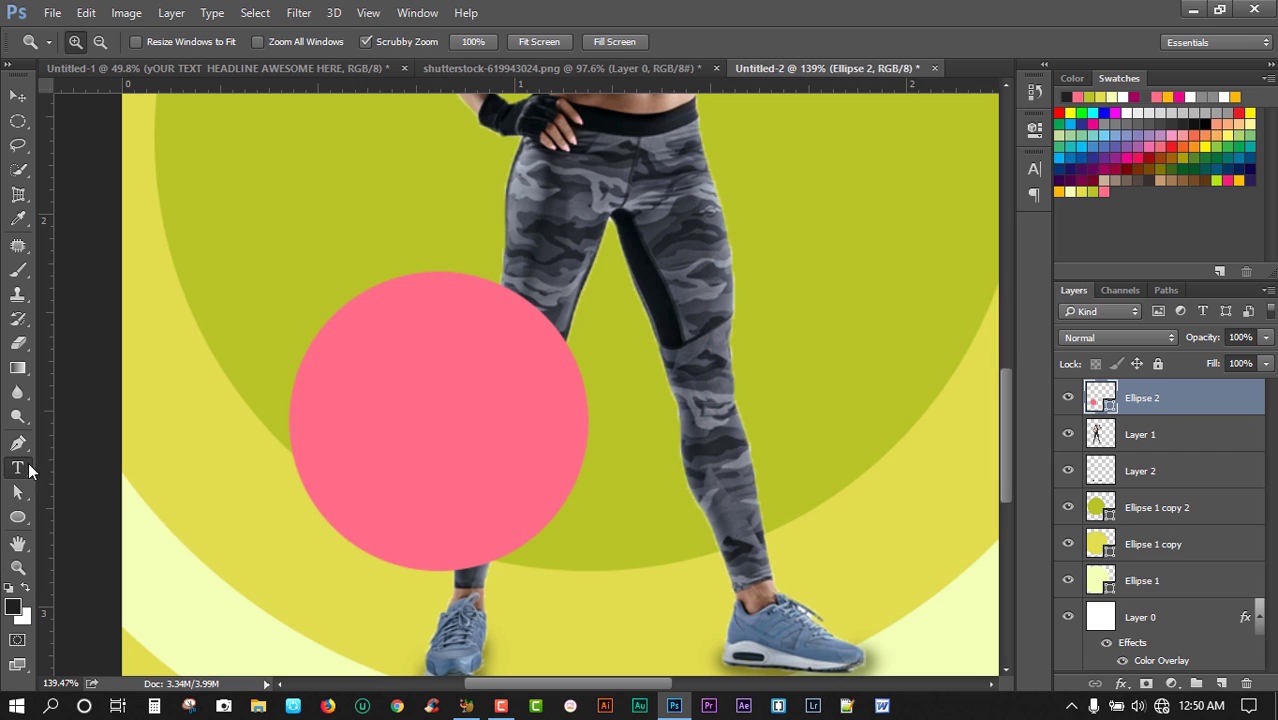
{"action": "left_click", "coordinate": [820, 425]}
{"action": "type", "text": "50"}
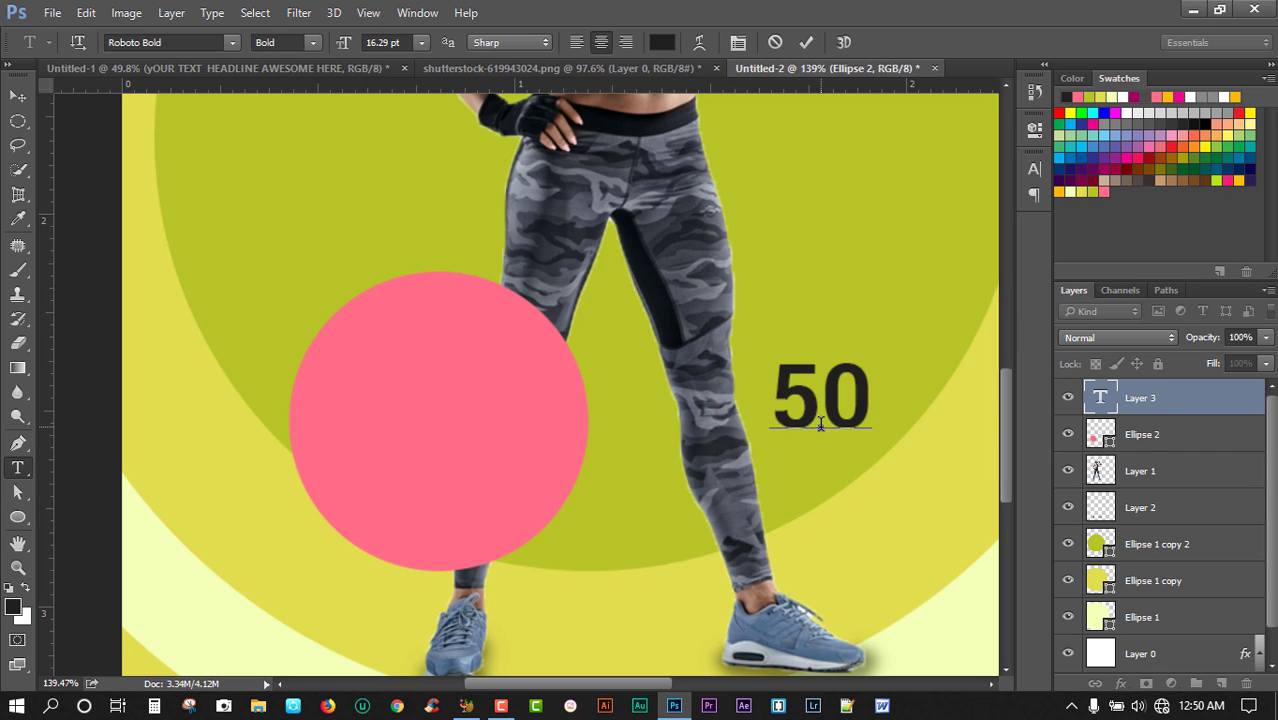
{"action": "type", "text": "%"}
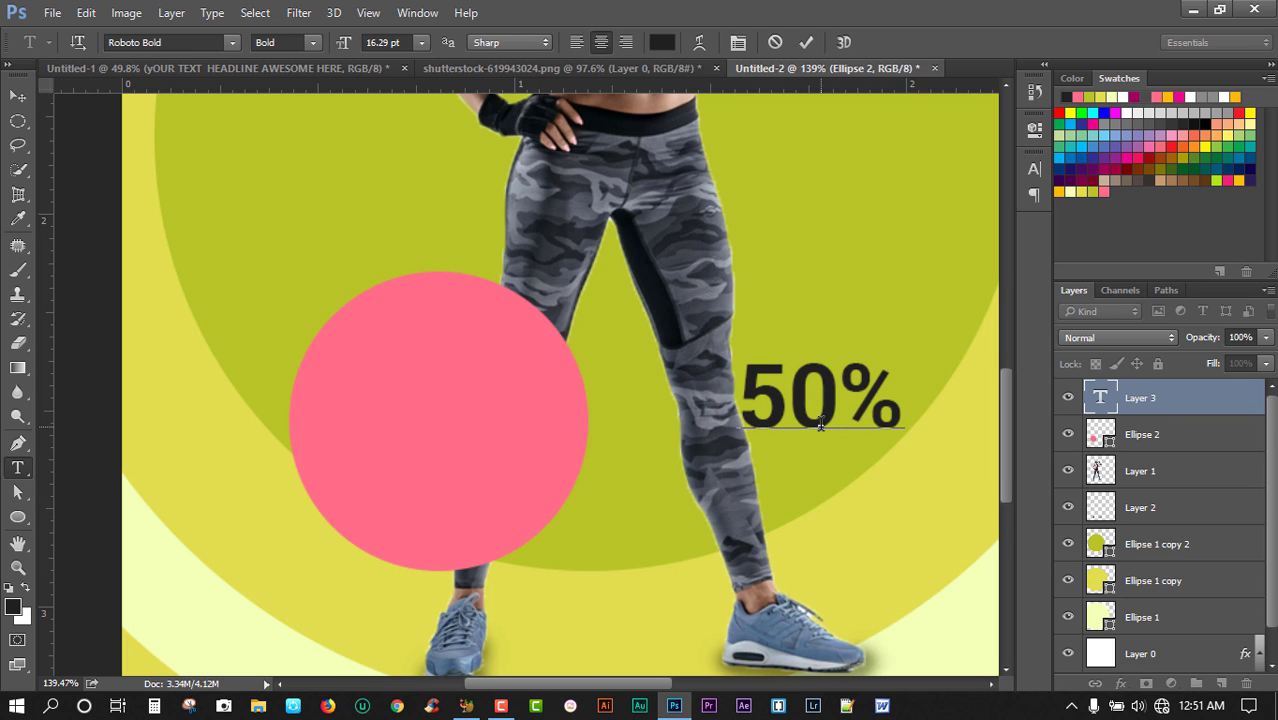
{"action": "left_click_drag", "start_coordinate": [904, 393], "coordinate": [823, 390]}
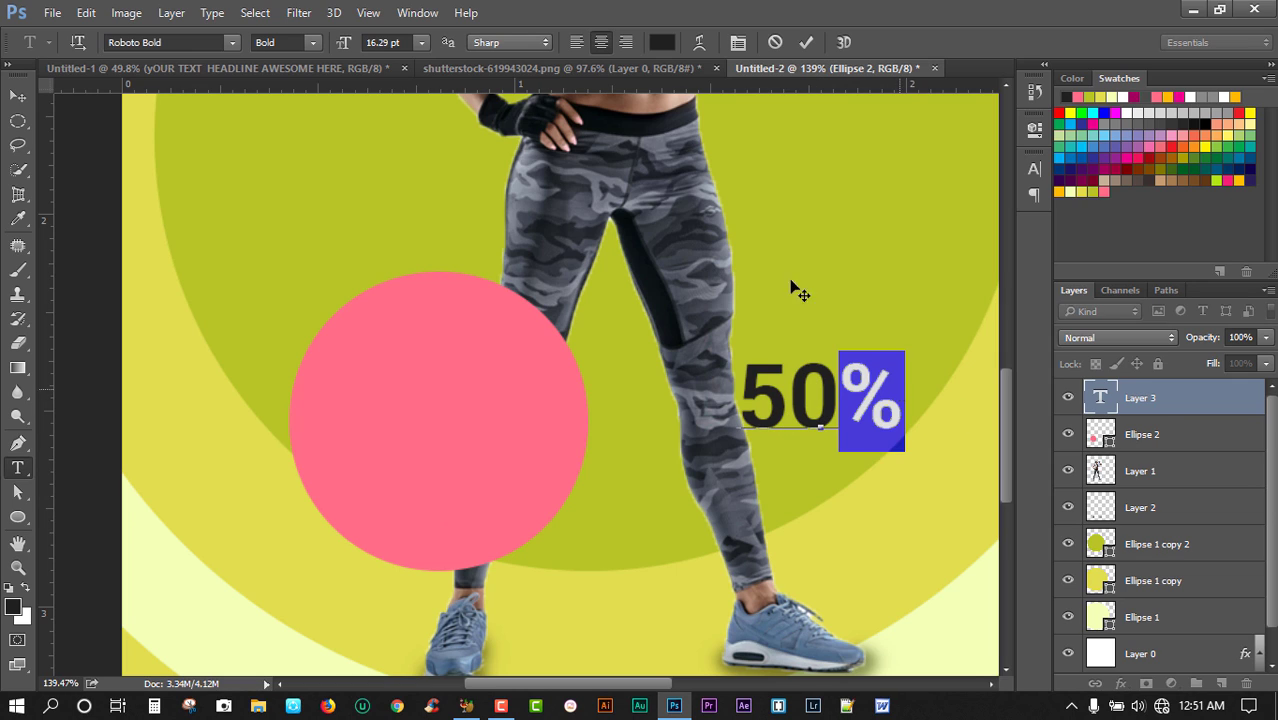
{"action": "key", "text": "ctrl+Return"}
Step: Move the "50%" text onto the upper part of the pink circle and rotate it to about -22°
{"action": "left_click_drag", "start_coordinate": [816, 405], "coordinate": [457, 378]}
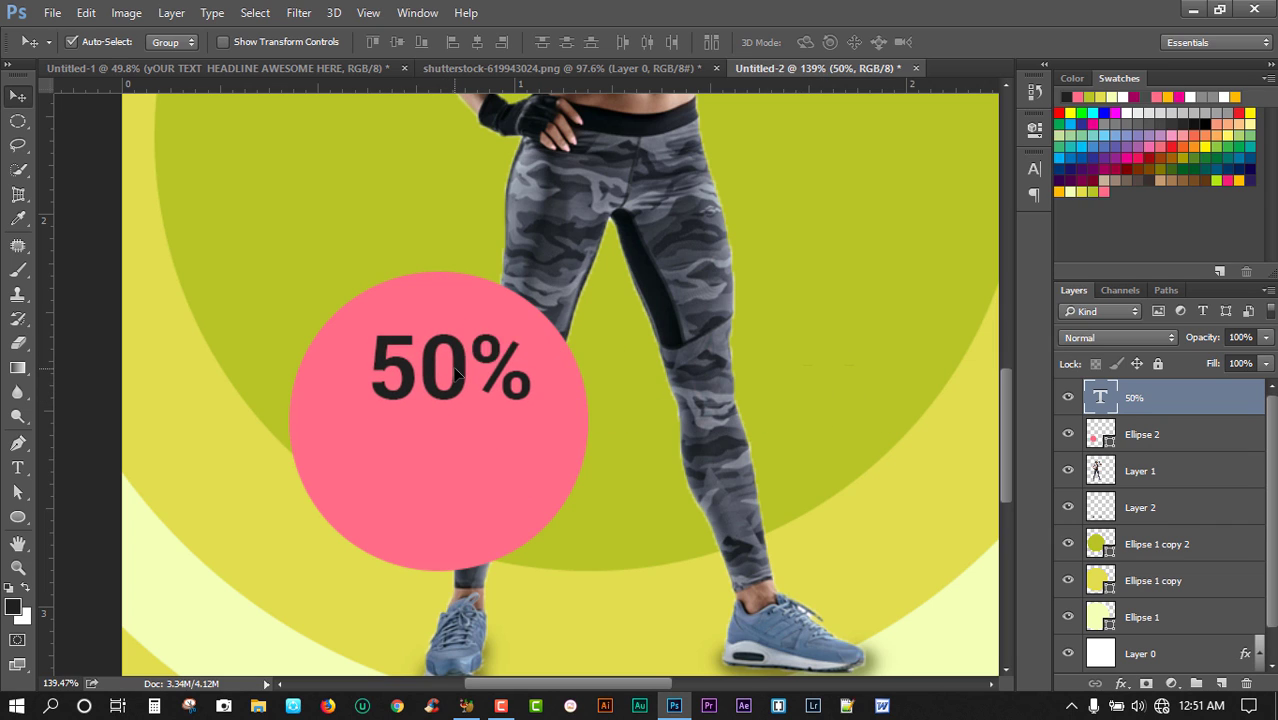
{"action": "key", "text": "ctrl+t"}
{"action": "left_click_drag", "start_coordinate": [566, 388], "coordinate": [568, 318]}
{"action": "left_click_drag", "start_coordinate": [490, 368], "coordinate": [462, 385]}
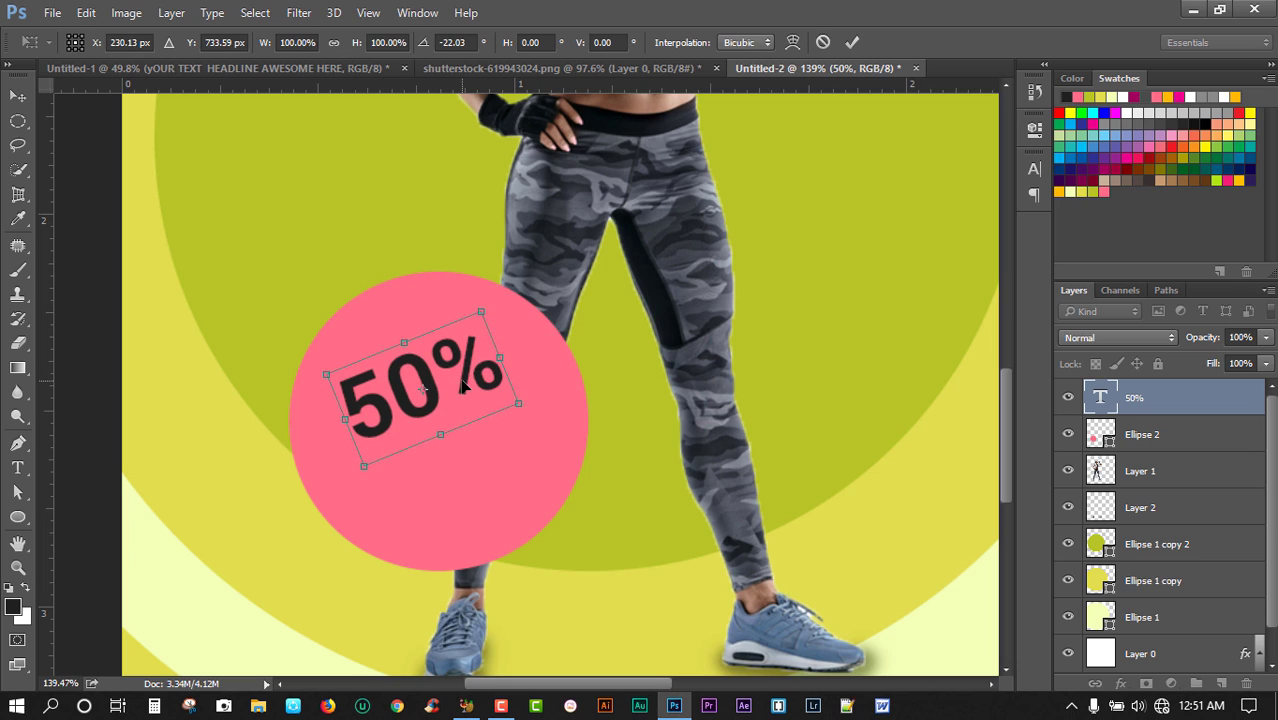
{"action": "key", "text": "Return"}
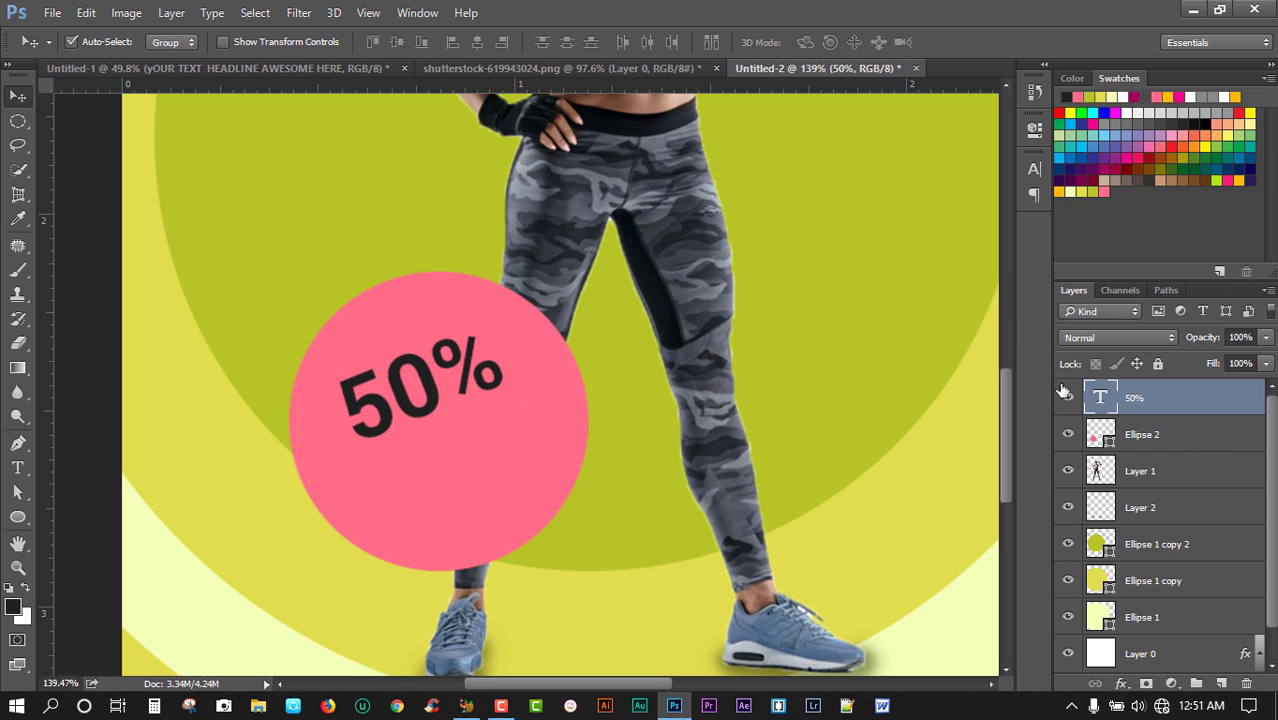
Step: Change the "50%" text colour to white (ffffff)
{"action": "left_click", "coordinate": [1033, 184]}
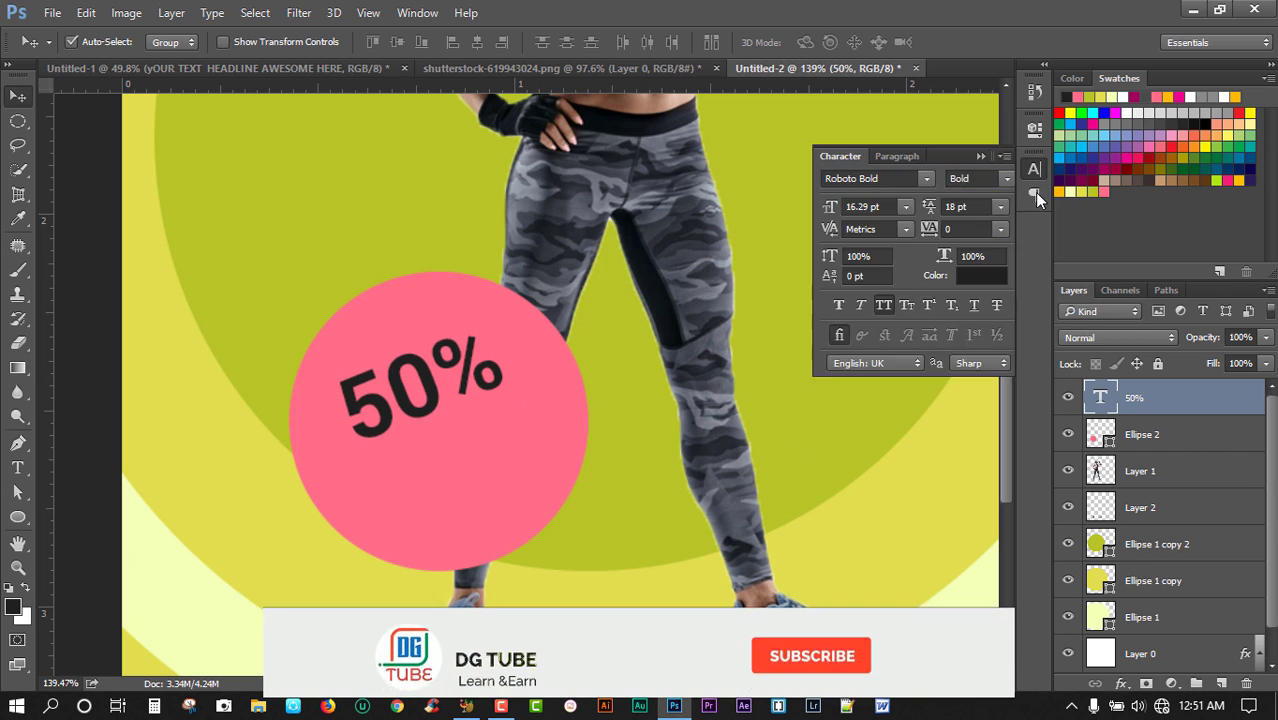
{"action": "left_click", "coordinate": [978, 276]}
{"action": "left_click", "coordinate": [200, 579]}
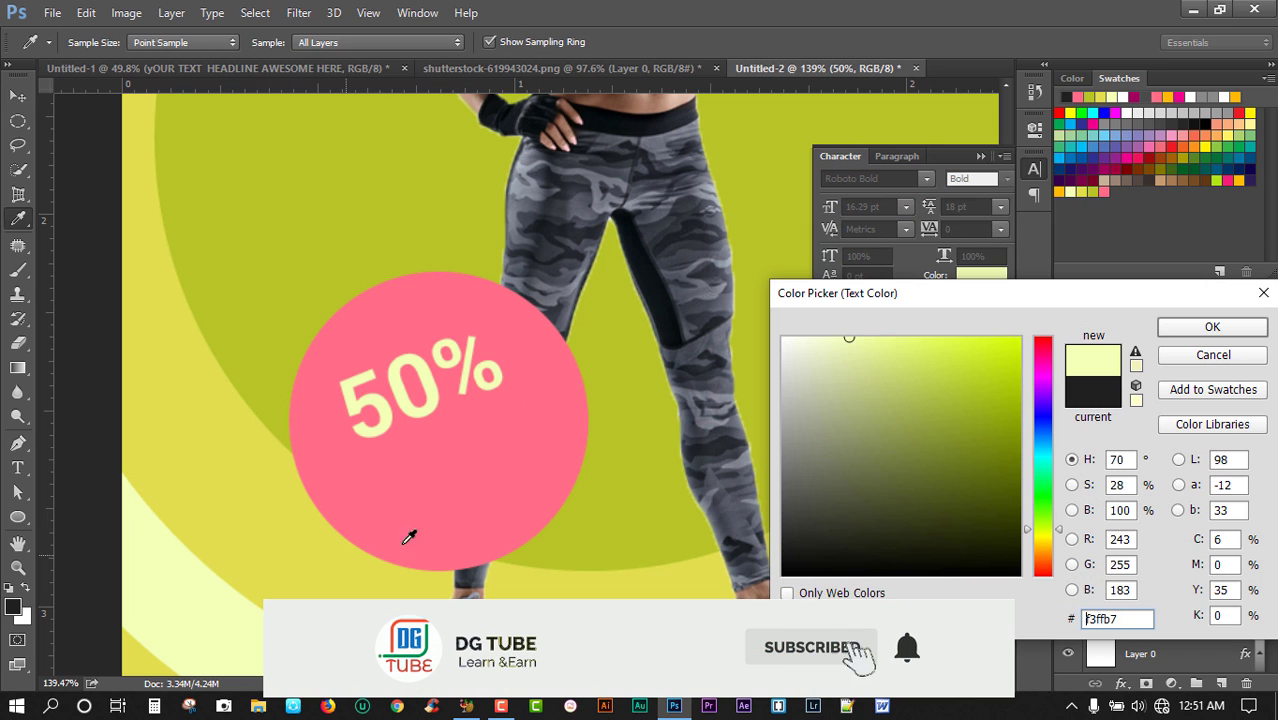
{"action": "type", "text": "ffffff"}
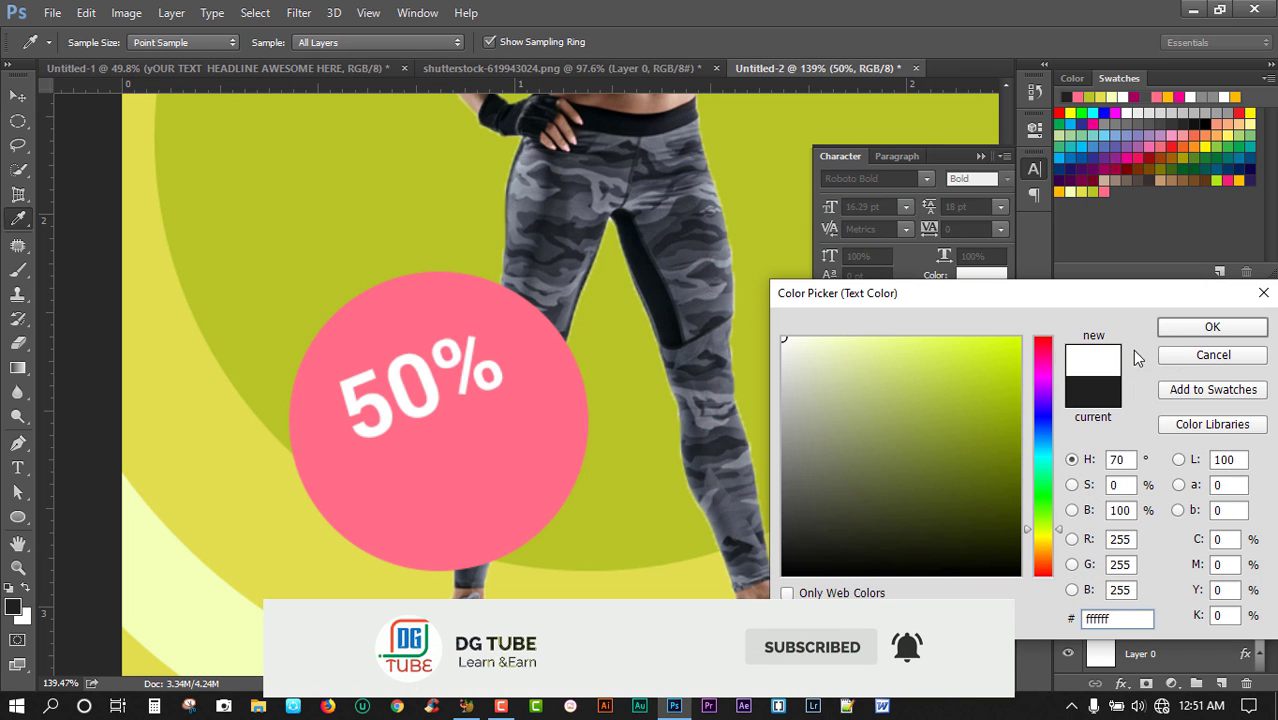
{"action": "left_click", "coordinate": [1212, 327]}
Step: Add the white Roboto Bold text "DISCOUNT" beside the pink circle and reduce its size to 8.29 pt
{"action": "left_click", "coordinate": [17, 467]}
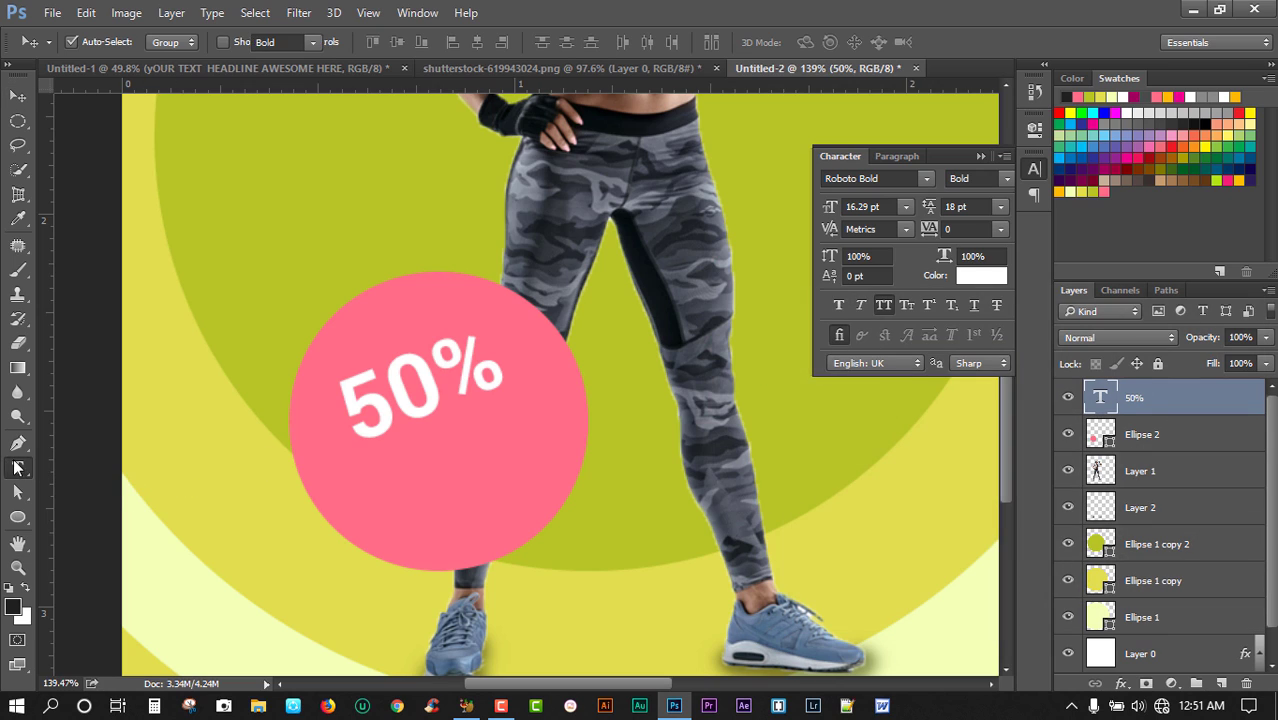
{"action": "left_click", "coordinate": [793, 459]}
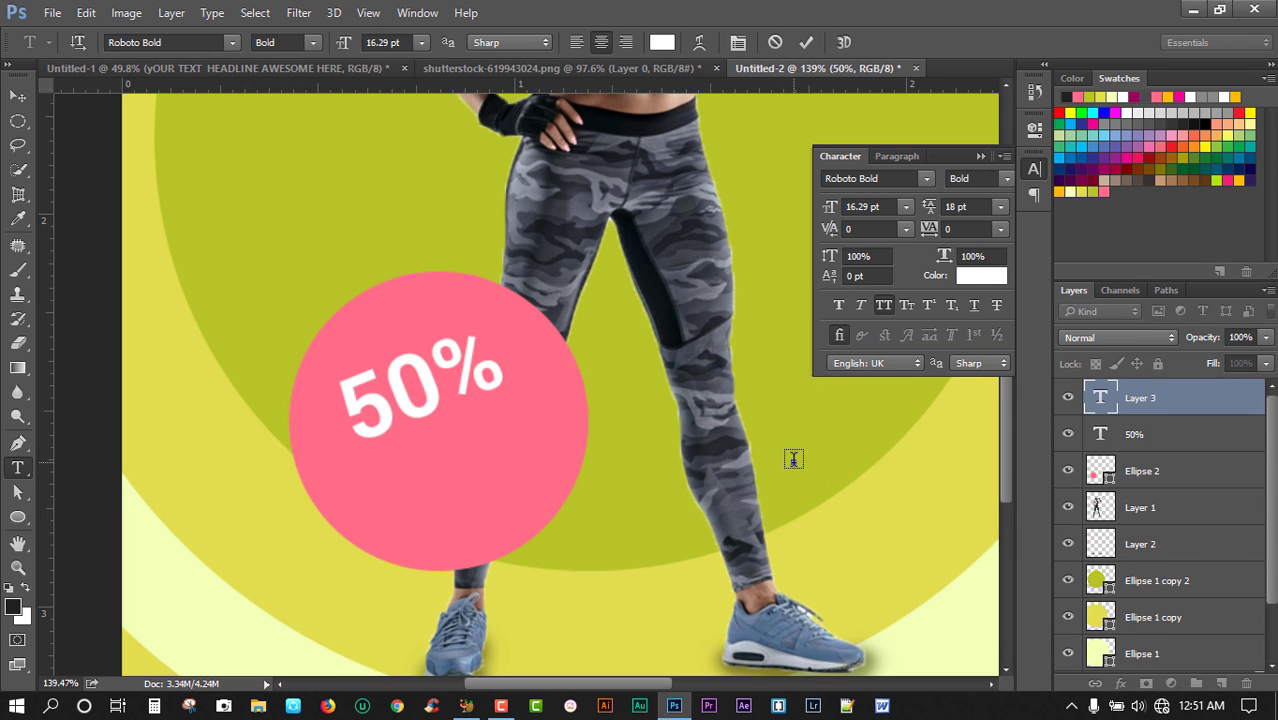
{"action": "type", "text": "D"}
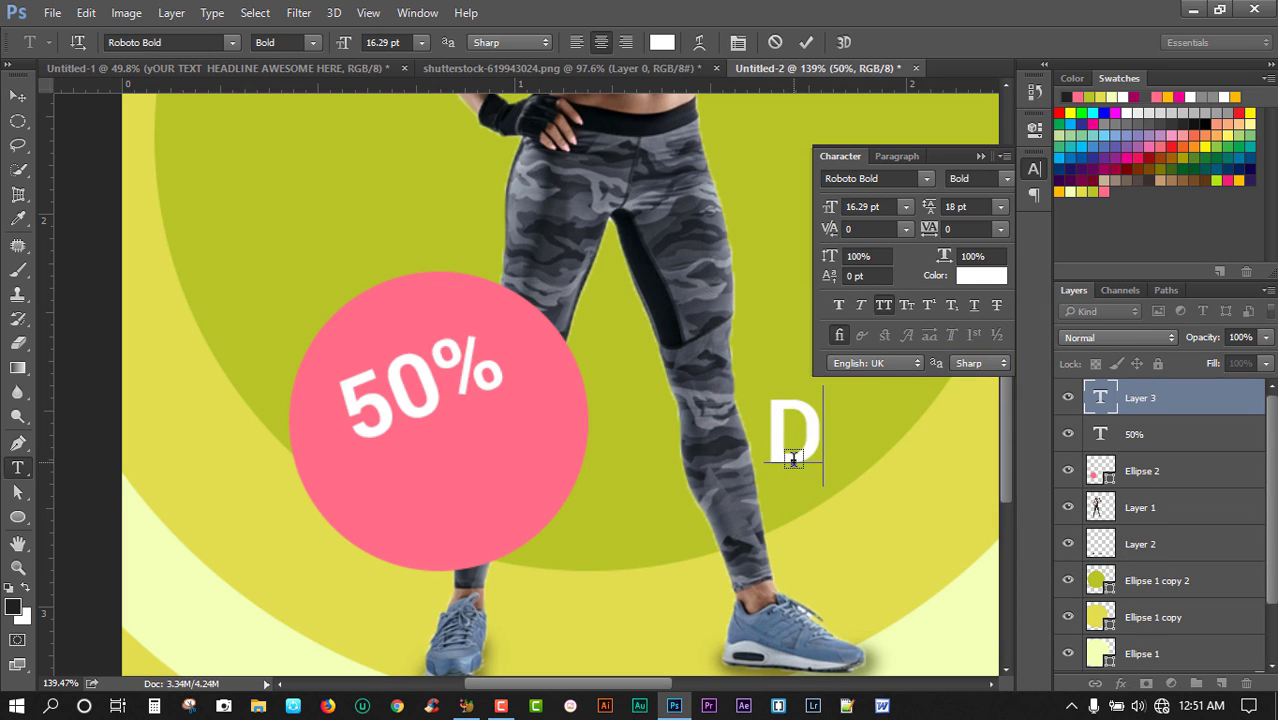
{"action": "type", "text": "ISCOUNT"}
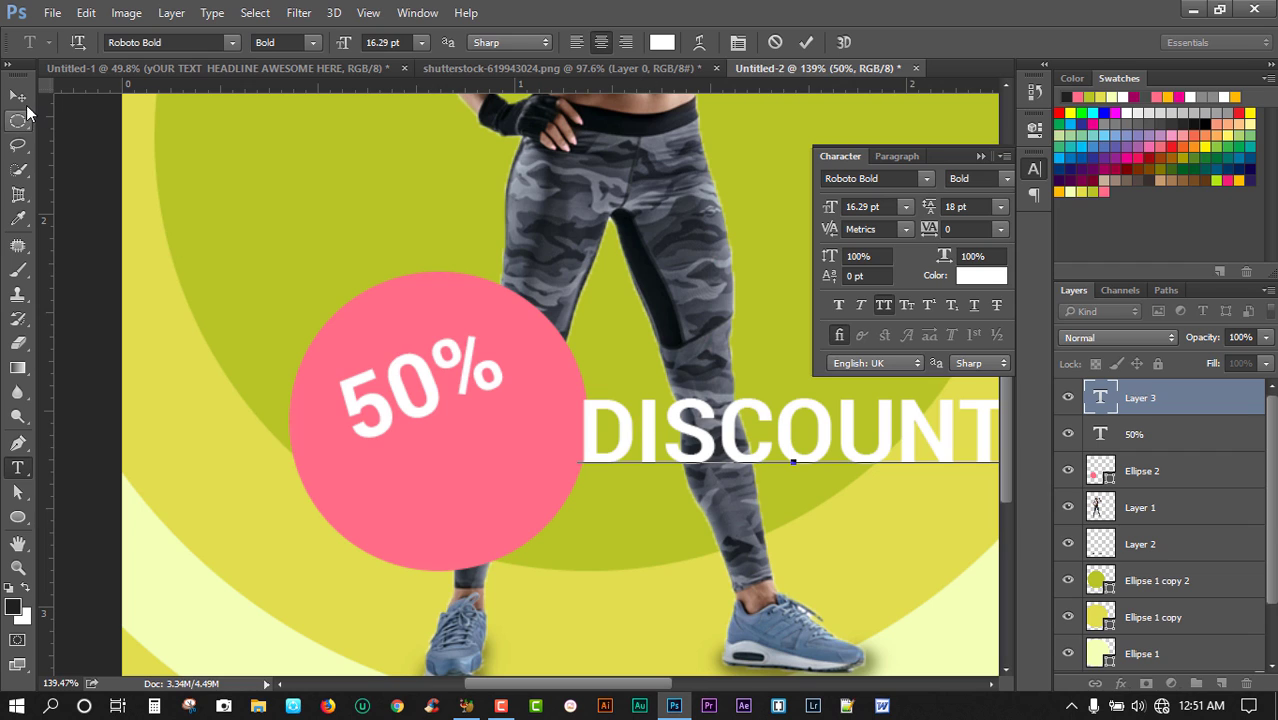
{"action": "left_click", "coordinate": [18, 96]}
{"action": "left_click_drag", "start_coordinate": [830, 212], "coordinate": [818, 212]}
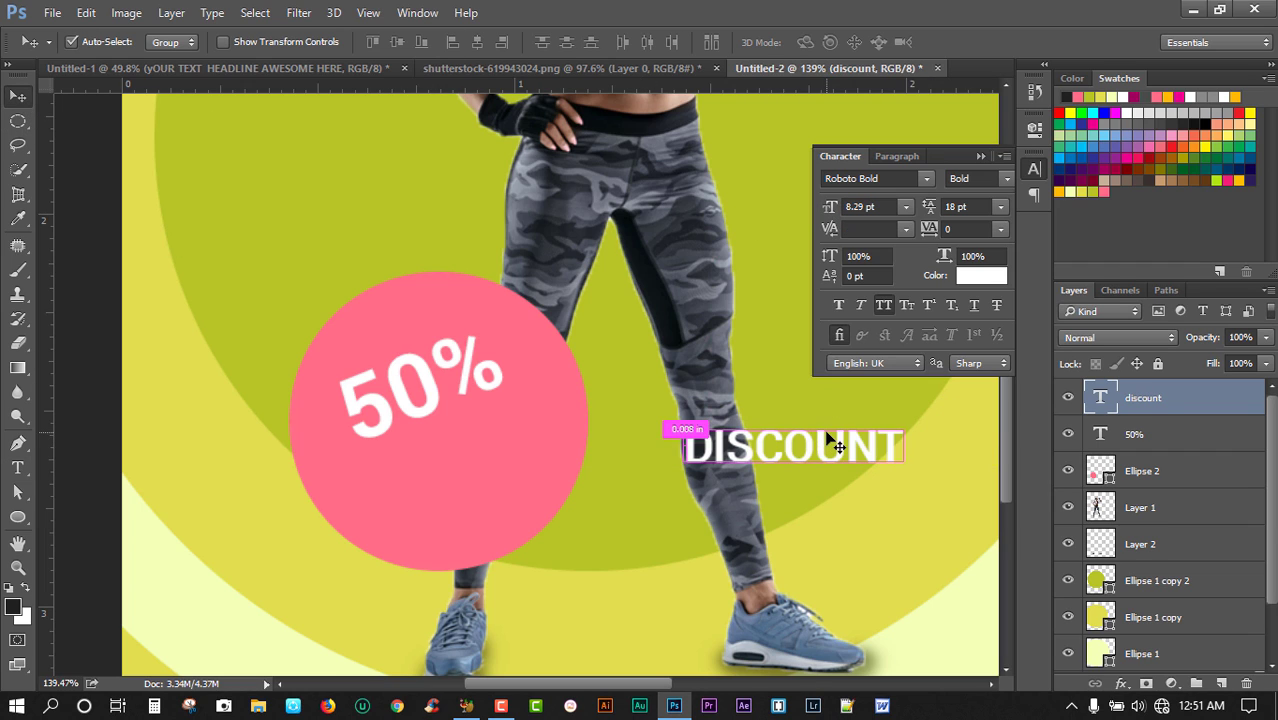
Step: Move the "DISCOUNT" text onto the pink circle below "50%" and rotate it to about -22.4°
{"action": "key", "text": "ctrl+t"}
{"action": "left_click_drag", "start_coordinate": [930, 451], "coordinate": [476, 430]}
{"action": "left_click_drag", "start_coordinate": [601, 391], "coordinate": [606, 397]}
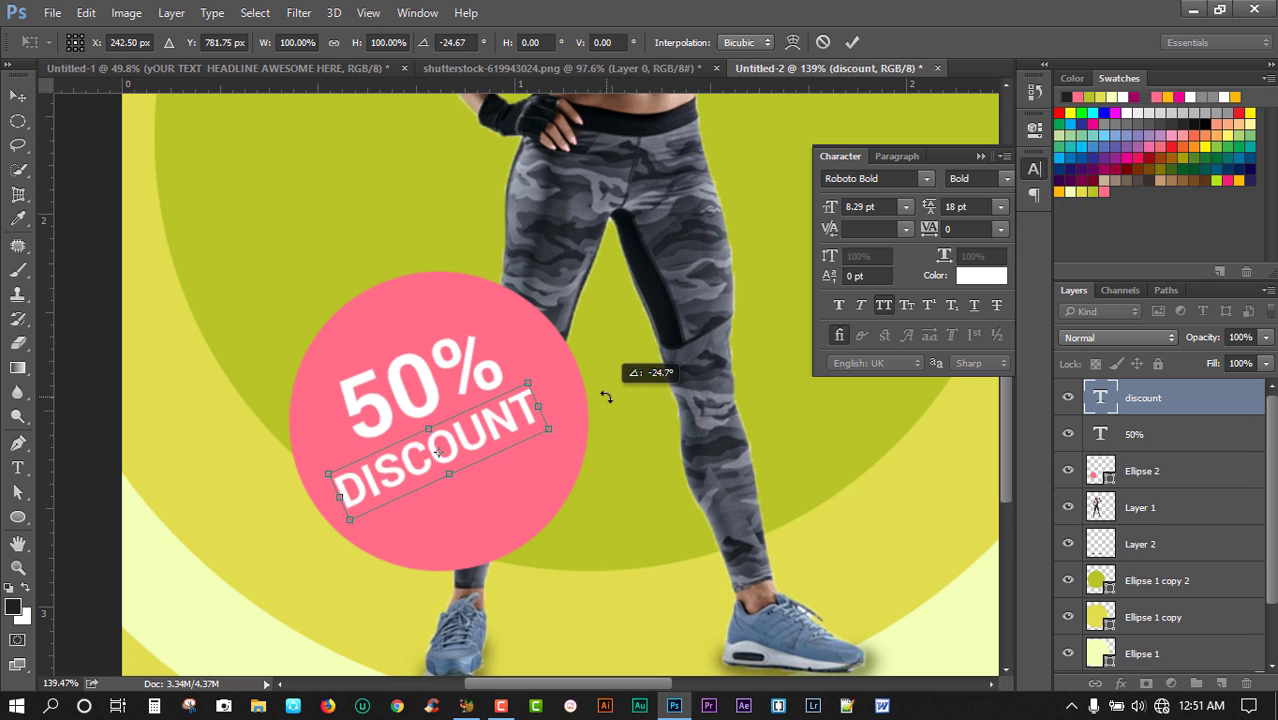
{"action": "left_click_drag", "start_coordinate": [507, 421], "coordinate": [503, 402]}
{"action": "left_click_drag", "start_coordinate": [585, 371], "coordinate": [596, 381]}
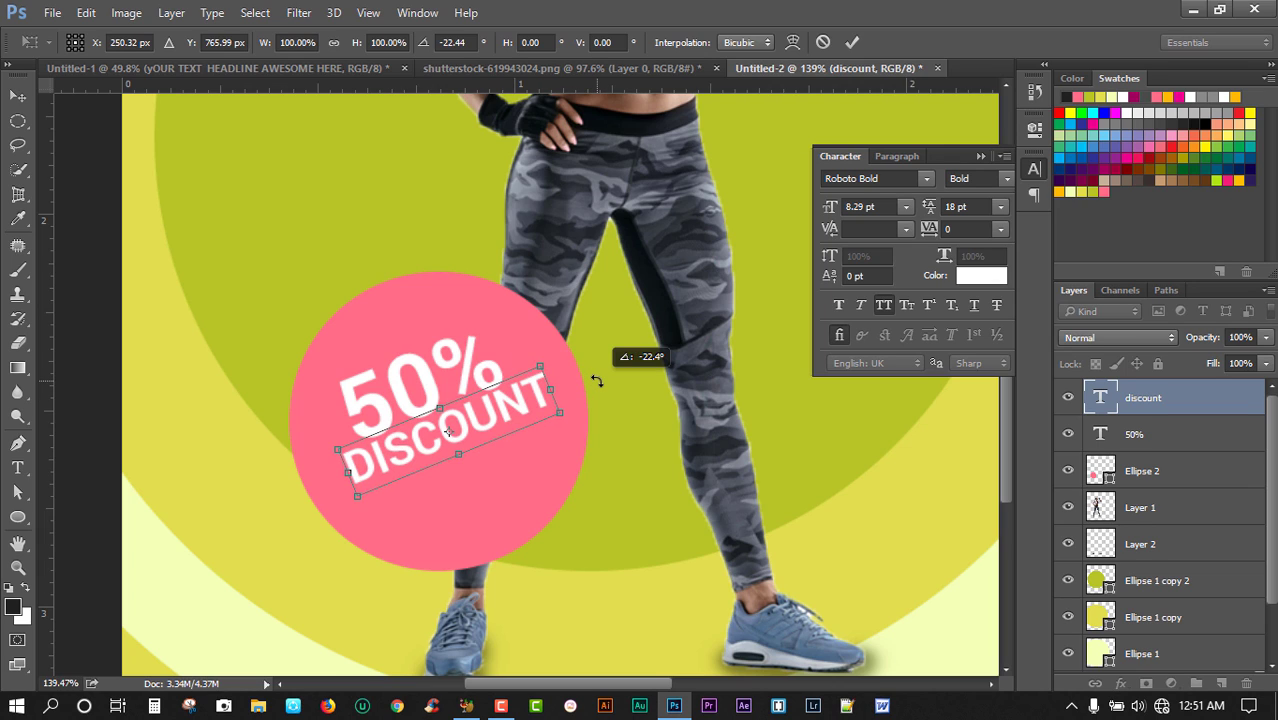
{"action": "left_click_drag", "start_coordinate": [493, 412], "coordinate": [501, 421]}
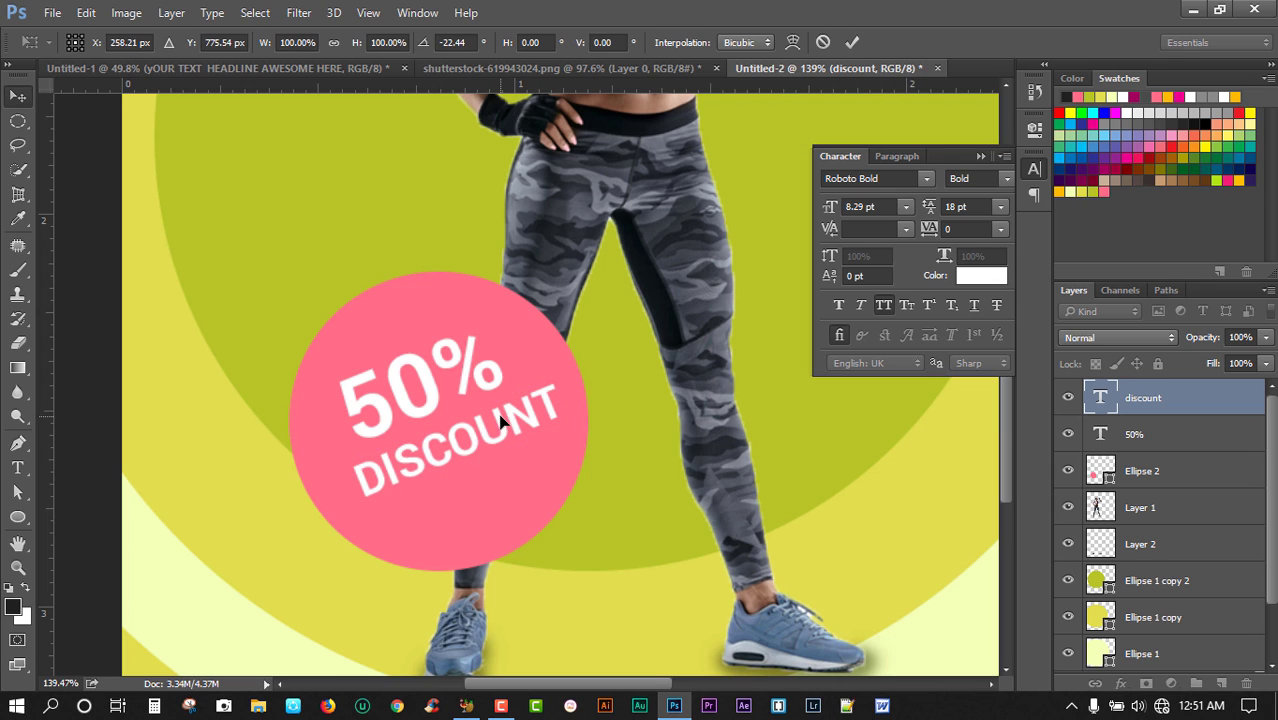
{"action": "key", "text": "Return"}
Step: Nudge the "DISCOUNT" text slightly downward to widen its gap from "50%"
{"action": "key", "text": "Down"}
{"action": "key", "text": "Down"}
{"action": "key", "text": "Down"}
{"action": "key", "text": "Down"}
{"action": "key", "text": "Down"}
{"action": "key", "text": "Down"}
{"action": "key", "text": "Down"}
{"action": "key", "text": "Down"}
{"action": "key", "text": "Down"}
{"action": "key", "text": "Down"}
{"action": "key", "text": "Down"}
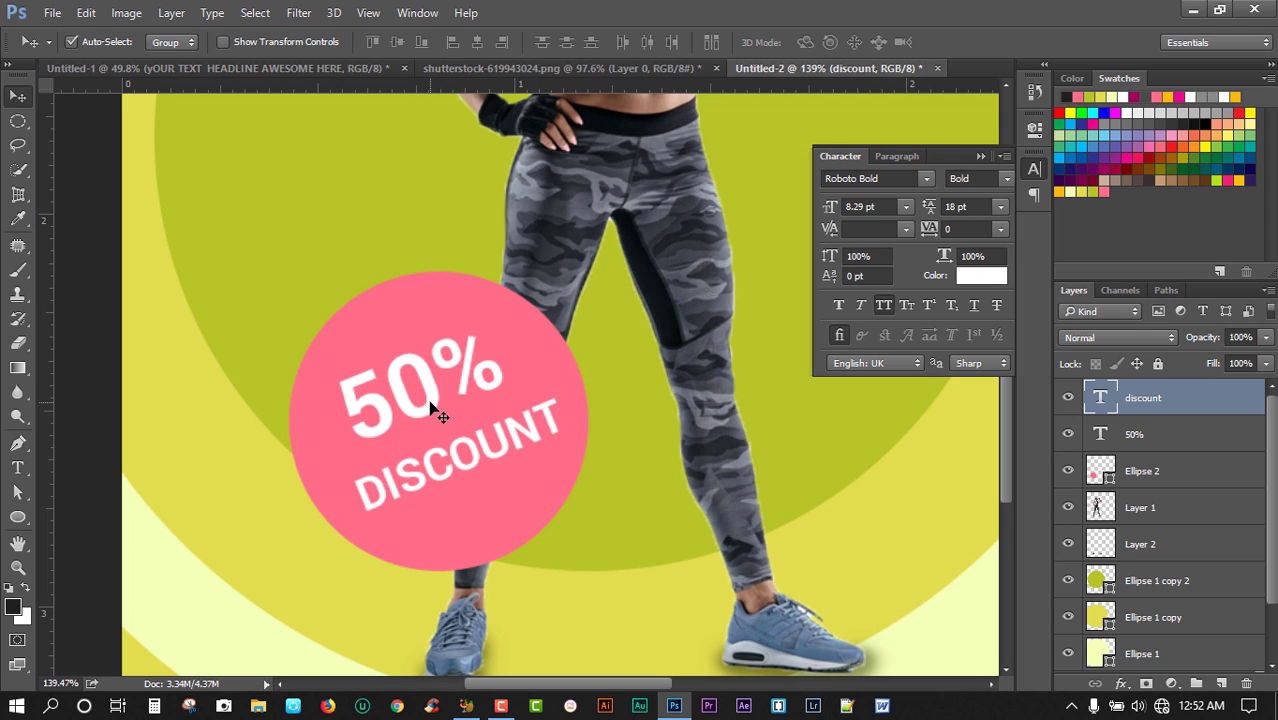
Step: Nudge the "50%" text down and to the right so it sits close above "DISCOUNT"
{"action": "left_click", "coordinate": [1141, 429]}
{"action": "key", "text": "Down"}
{"action": "key", "text": "Down"}
{"action": "key", "text": "Down"}
{"action": "key", "text": "Down"}
{"action": "key", "text": "Down"}
{"action": "key", "text": "Down"}
{"action": "key", "text": "Down"}
{"action": "key", "text": "Down"}
{"action": "key", "text": "Down"}
{"action": "key", "text": "Down"}
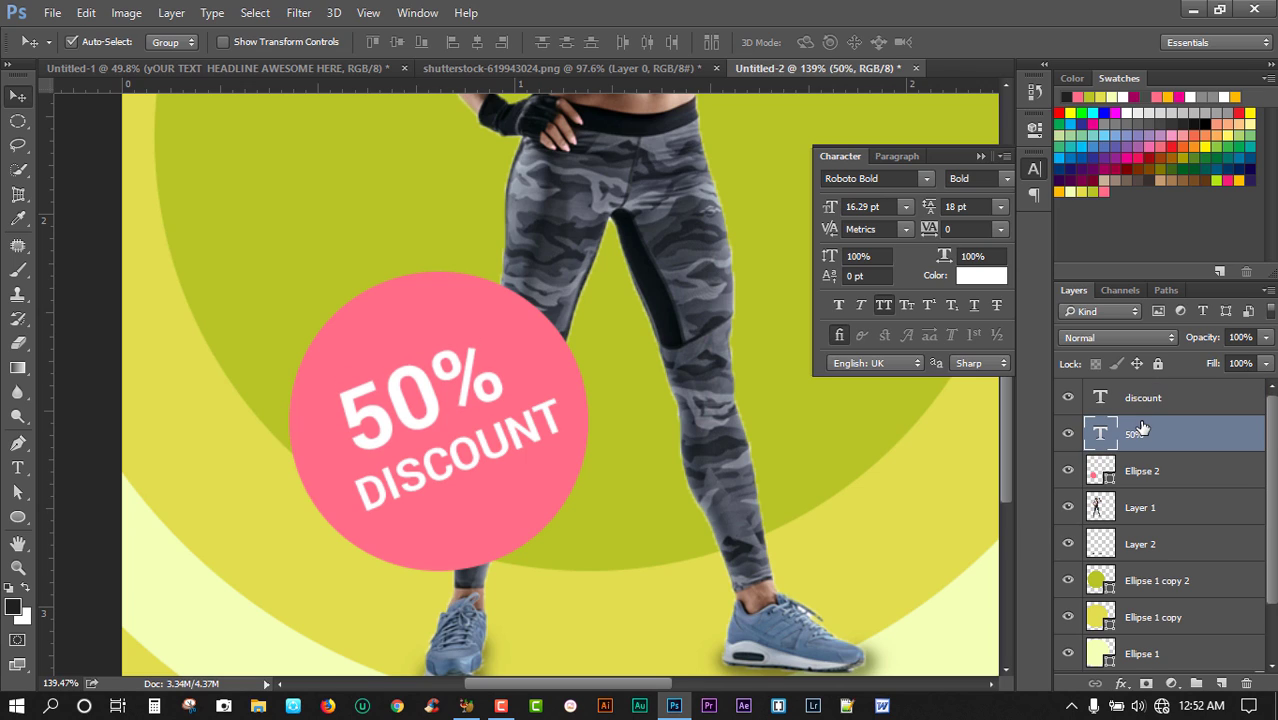
{"action": "key", "text": "Right"}
{"action": "key", "text": "Right"}
{"action": "key", "text": "Right"}
{"action": "key", "text": "Right"}
{"action": "key", "text": "Right"}
{"action": "key", "text": "Right"}
{"action": "key", "text": "Right"}
{"action": "key", "text": "Right"}
{"action": "key", "text": "Right"}
{"action": "key", "text": "Right"}
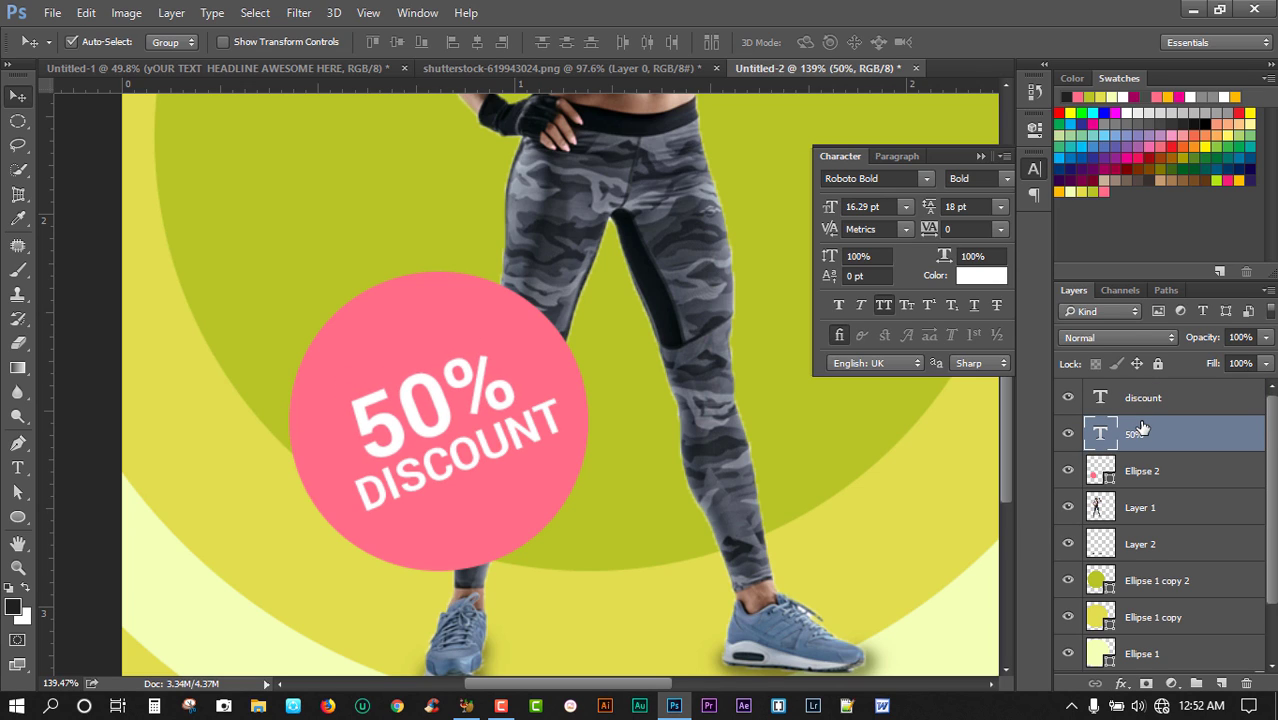
{"action": "key", "text": "Down"}
{"action": "key", "text": "Right"}
{"action": "key", "text": "Right"}
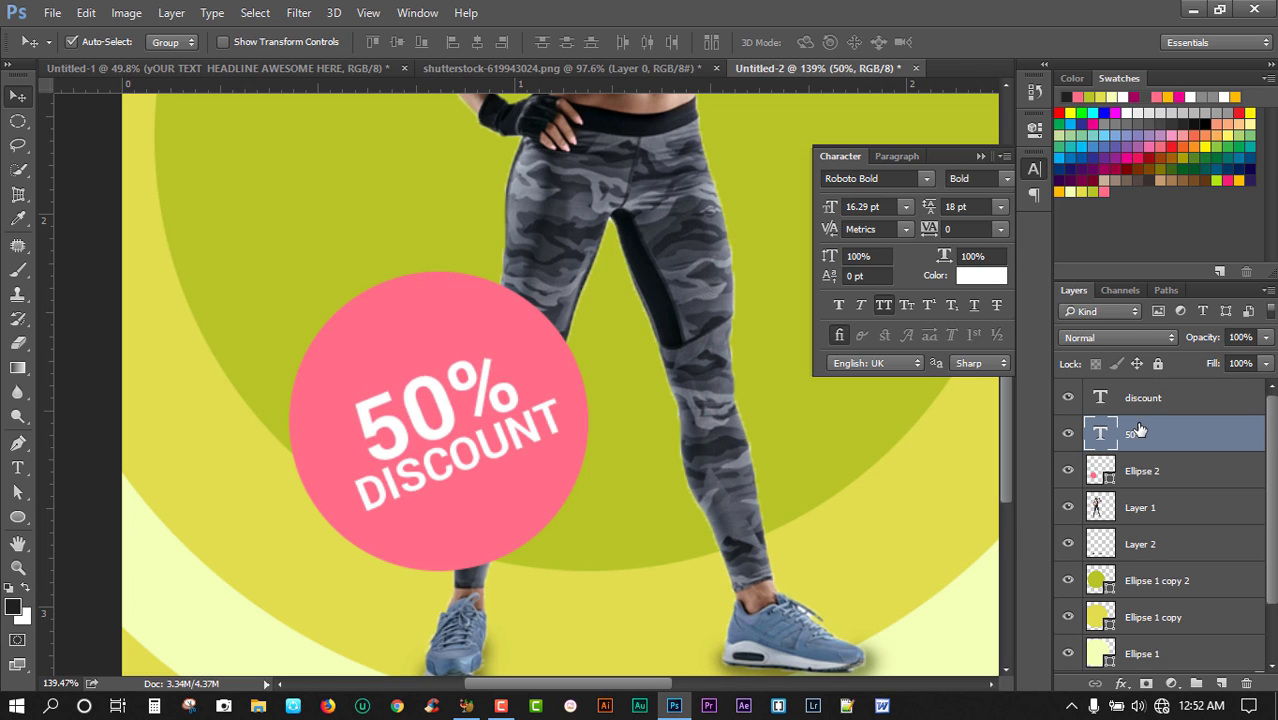
{"action": "key", "text": "Down"}
{"action": "key", "text": "Down"}
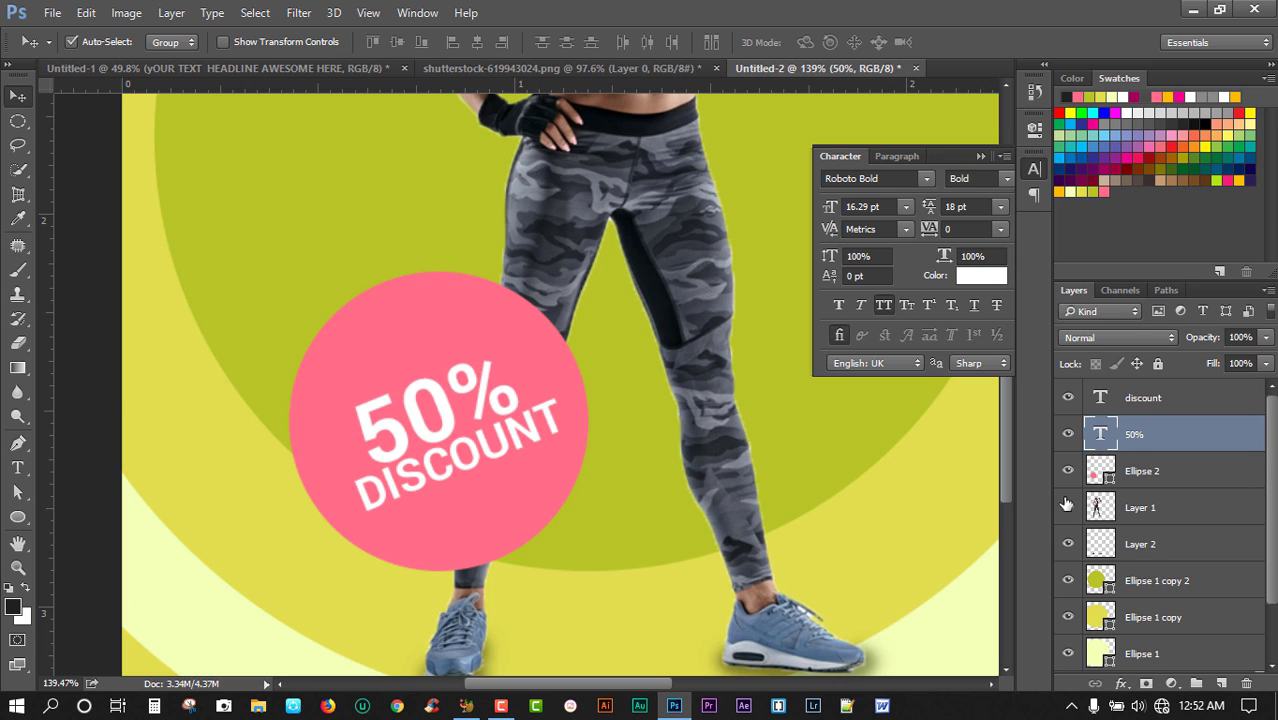
Step: Select the "50%" and "DISCOUNT" layers together and nudge them slightly up and left within the pink circle
{"action": "left_click", "coordinate": [1170, 408], "text": "ctrl"}
{"action": "key", "text": "Up"}
{"action": "key", "text": "Up"}
{"action": "key", "text": "Up"}
{"action": "key", "text": "Up"}
{"action": "key", "text": "Up"}
{"action": "key", "text": "Up"}
{"action": "key", "text": "Up"}
{"action": "key", "text": "Left"}
{"action": "key", "text": "Left"}
{"action": "key", "text": "Left"}
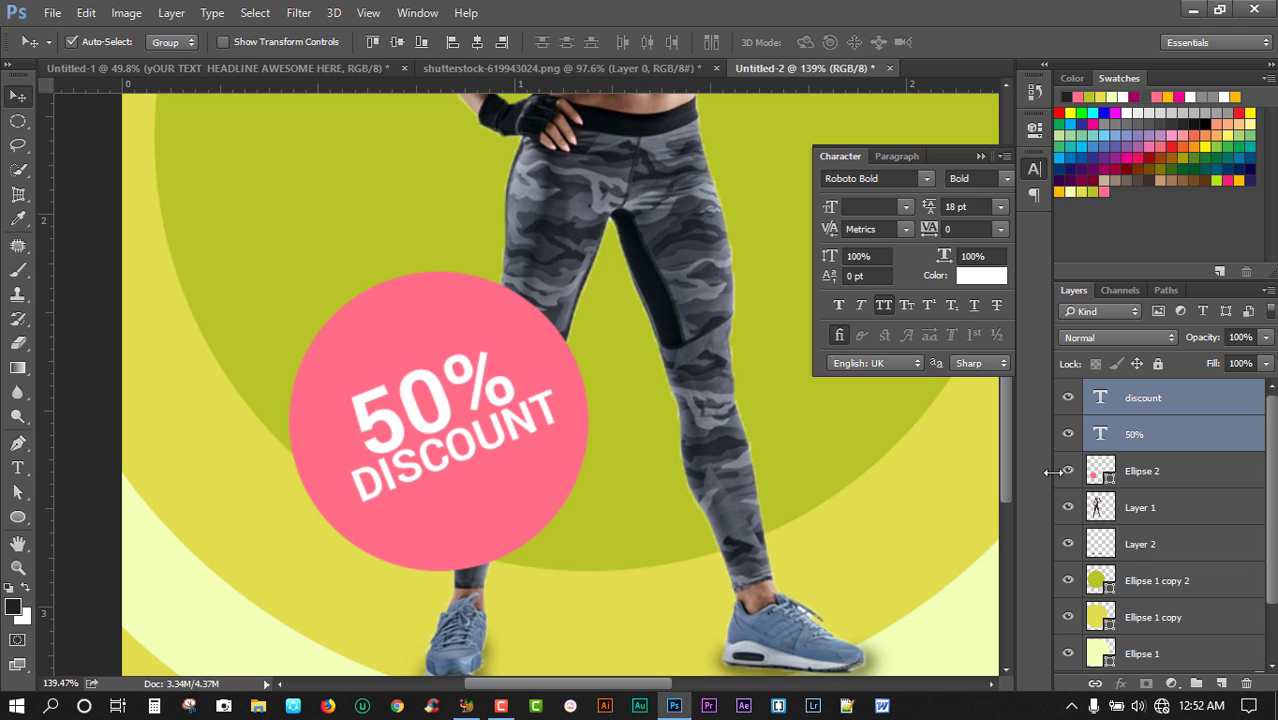
Step: Paste the headline "YOUR TEXT HEADLINE AWESOME HERE" as a new text layer and place it in the post's upper-right area
{"action": "left_click", "coordinate": [18, 568]}
{"action": "left_click_drag", "start_coordinate": [432, 484], "coordinate": [318, 484]}
{"action": "left_click_drag", "start_coordinate": [625, 465], "coordinate": [655, 477]}
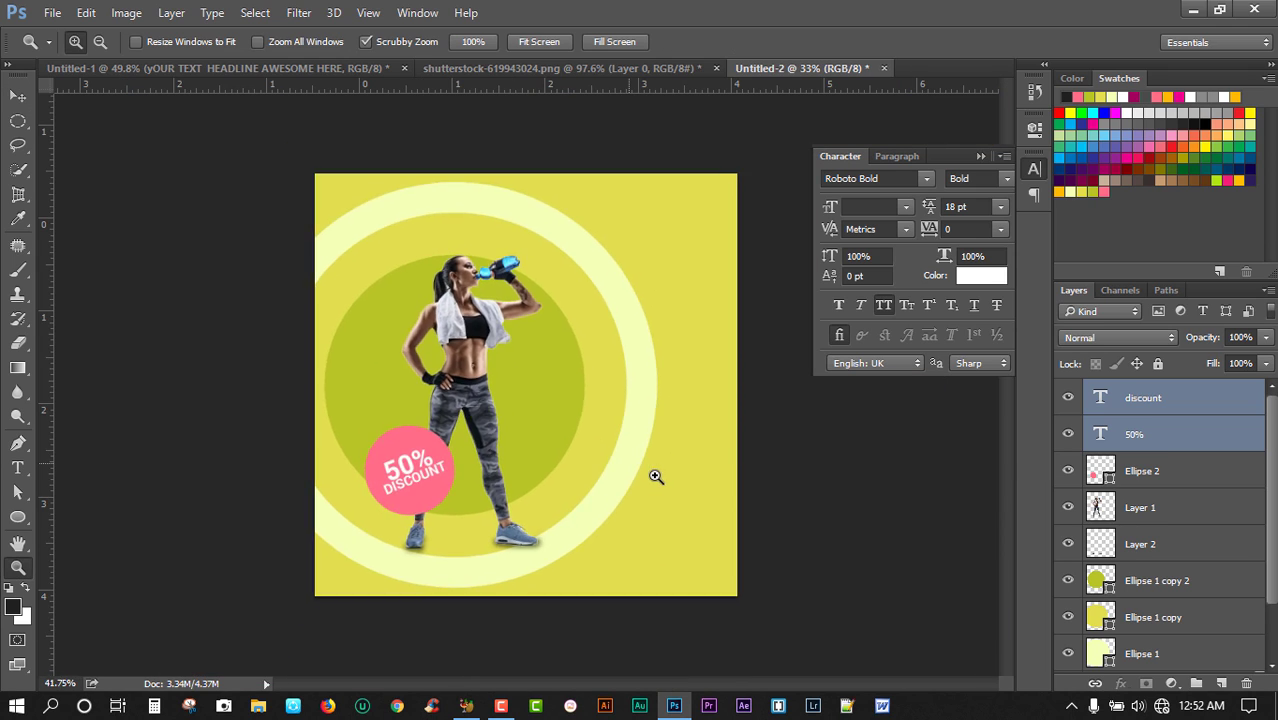
{"action": "left_click_drag", "start_coordinate": [619, 435], "coordinate": [622, 435]}
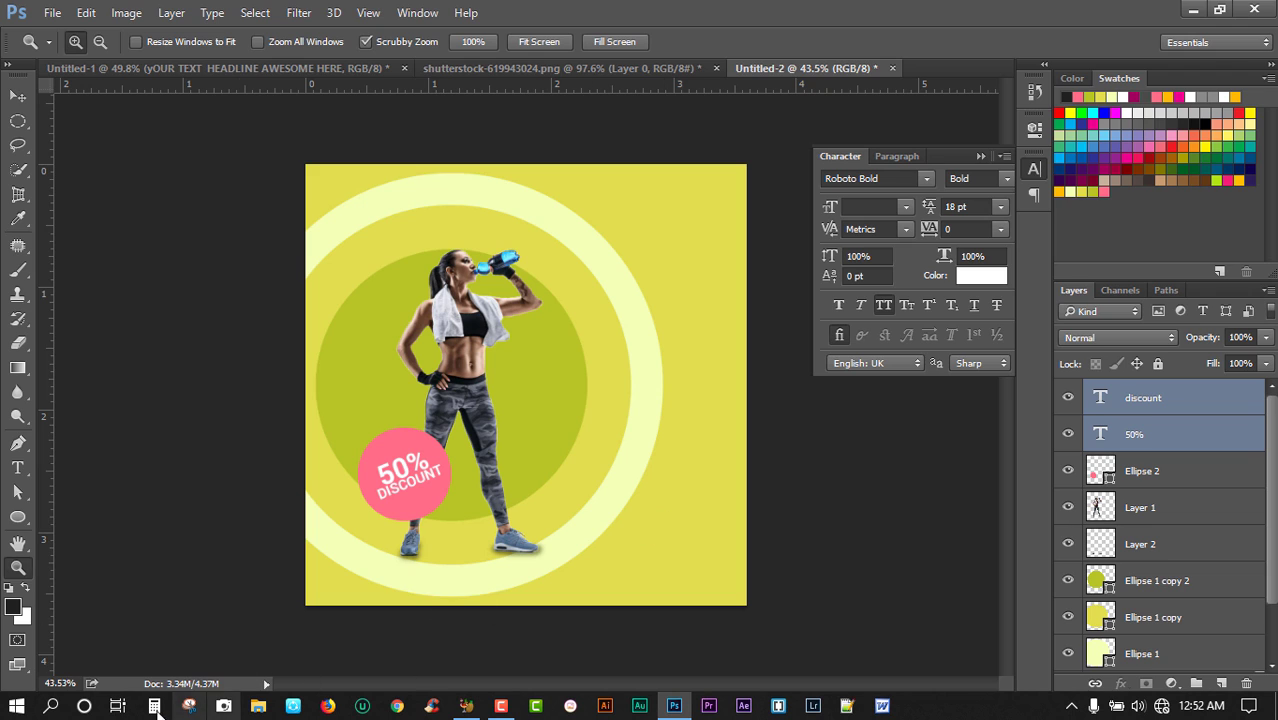
{"action": "key", "text": "t"}
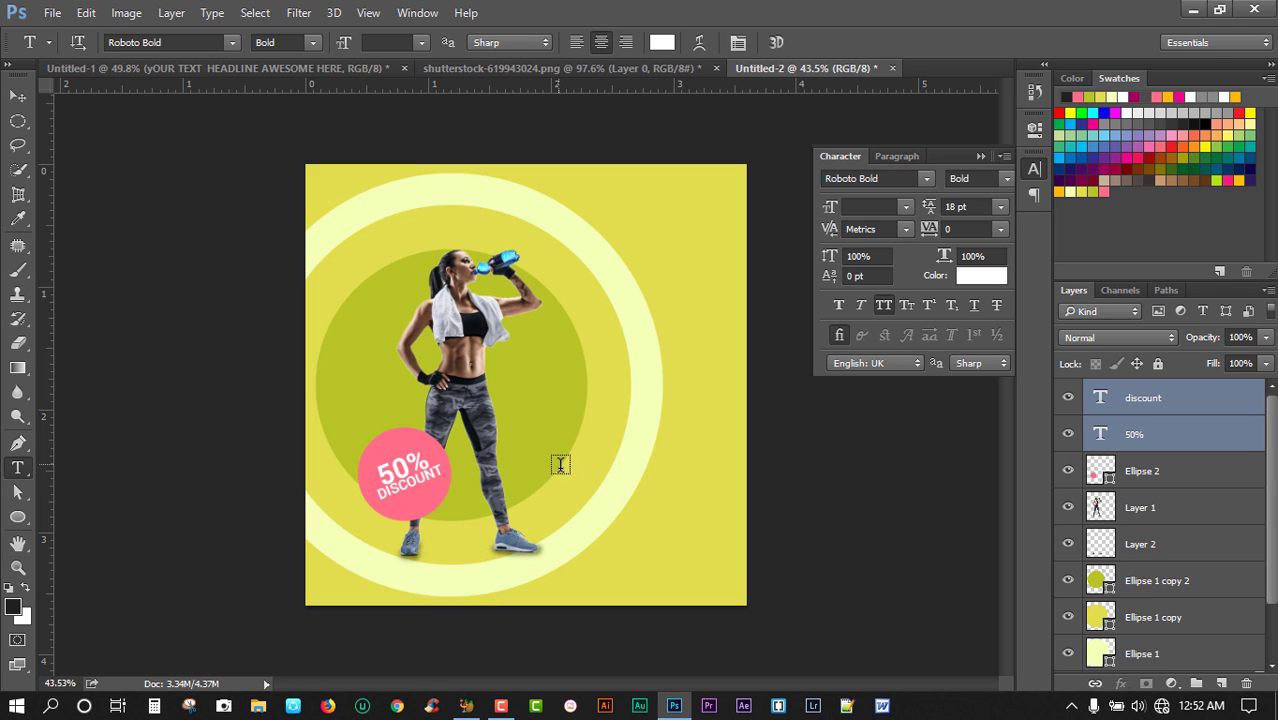
{"action": "left_click", "coordinate": [630, 222]}
{"action": "right_click", "coordinate": [630, 222]}
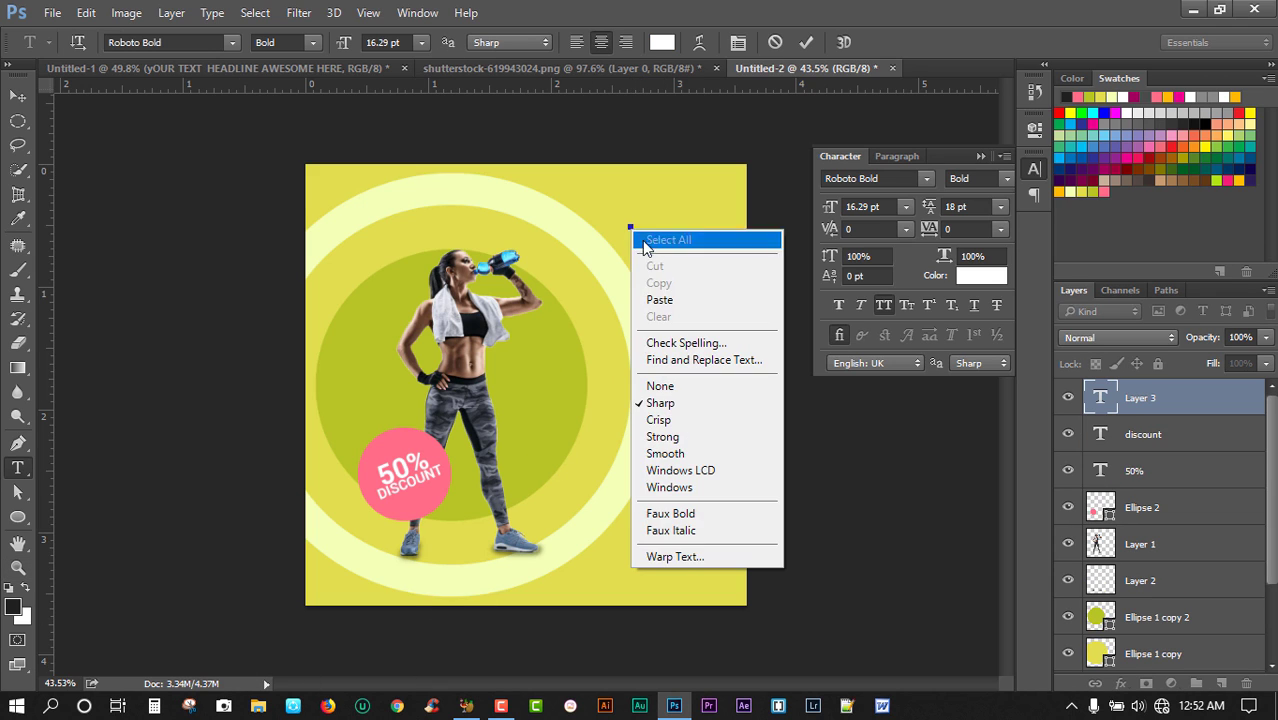
{"action": "left_click", "coordinate": [669, 297]}
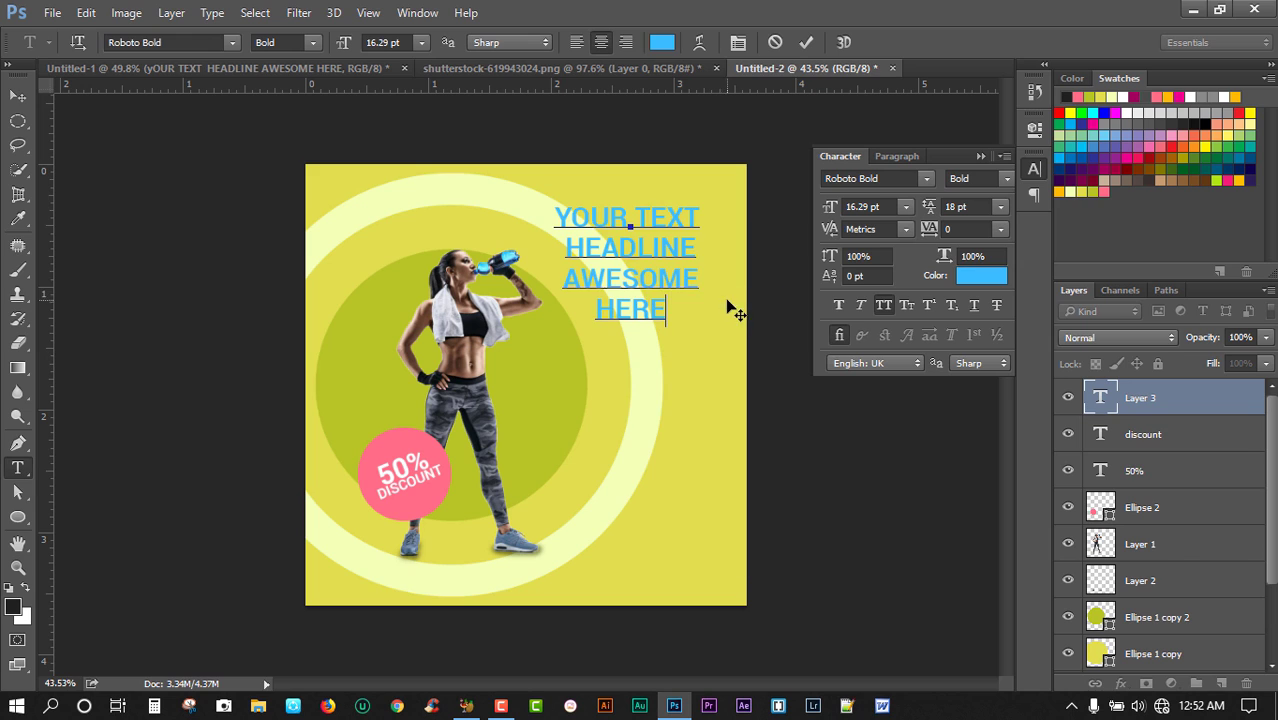
{"action": "left_click", "coordinate": [18, 96]}
{"action": "left_click_drag", "start_coordinate": [629, 283], "coordinate": [656, 288]}
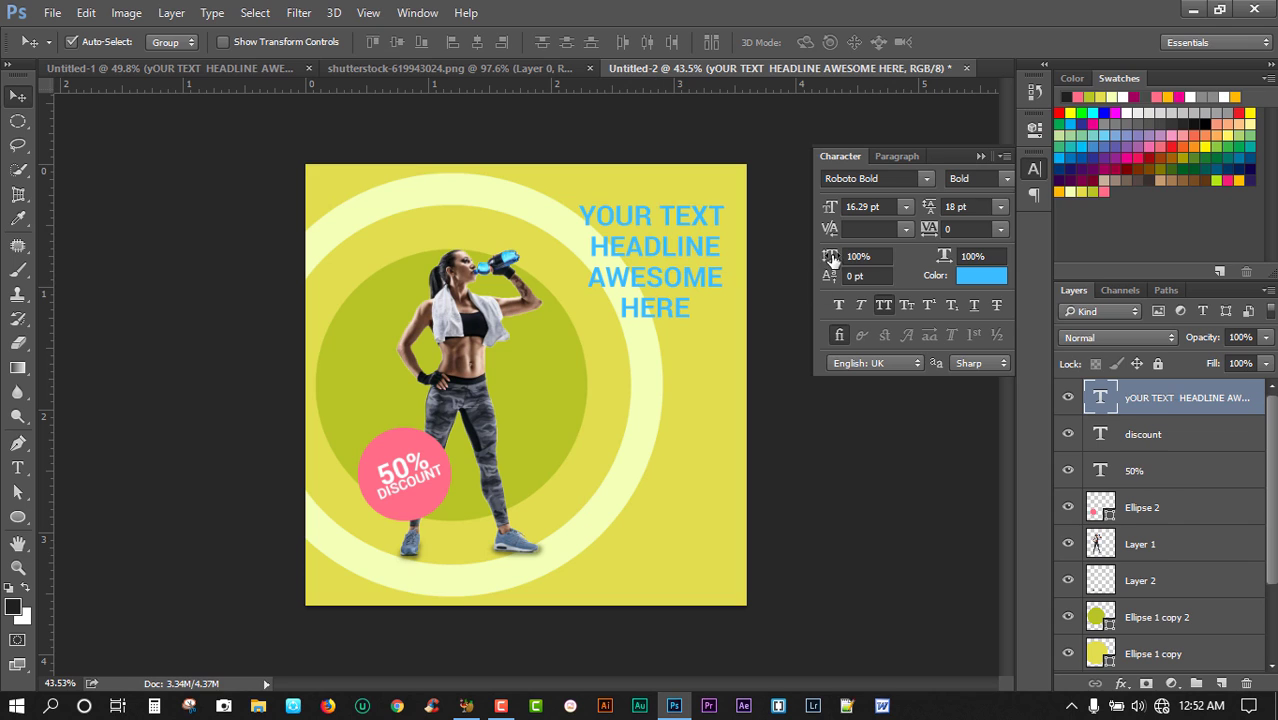
Step: Try letter tracking values of 100, 0 and 200 on the headline text
{"action": "left_click", "coordinate": [1003, 231]}
{"action": "left_click", "coordinate": [992, 466]}
{"action": "left_click", "coordinate": [1000, 229]}
{"action": "left_click", "coordinate": [990, 510]}
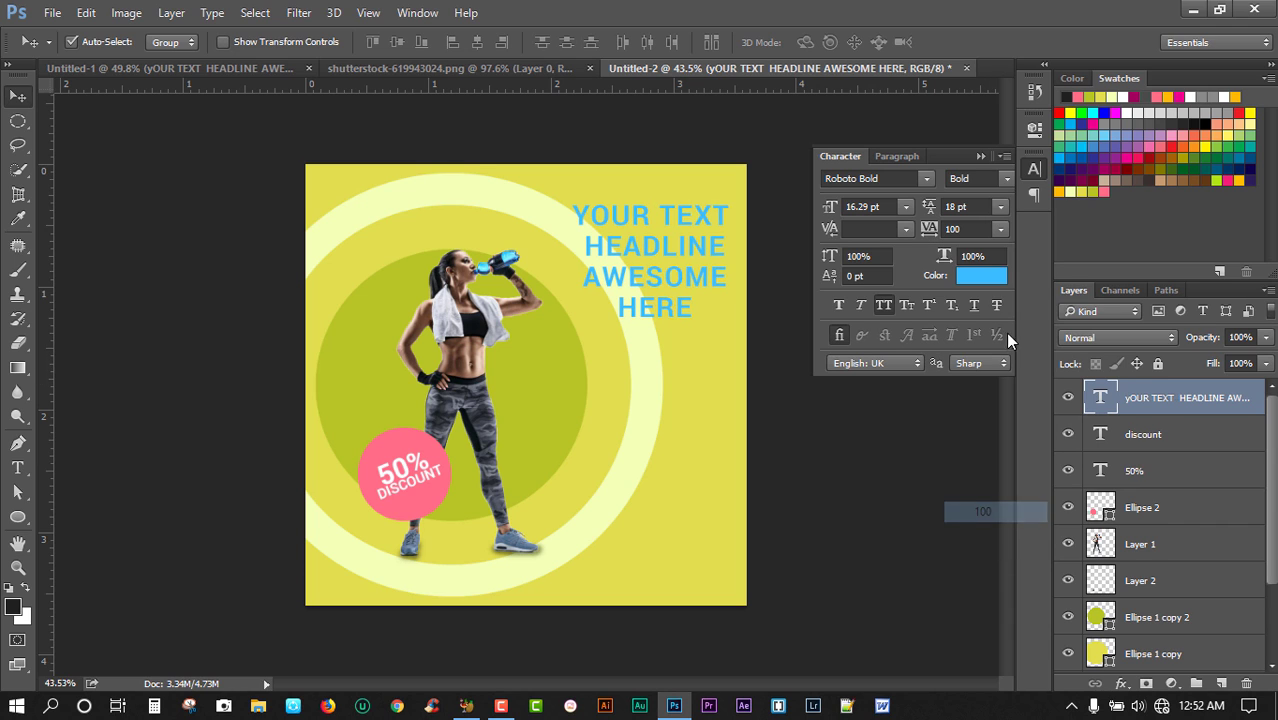
{"action": "left_click", "coordinate": [1000, 231]}
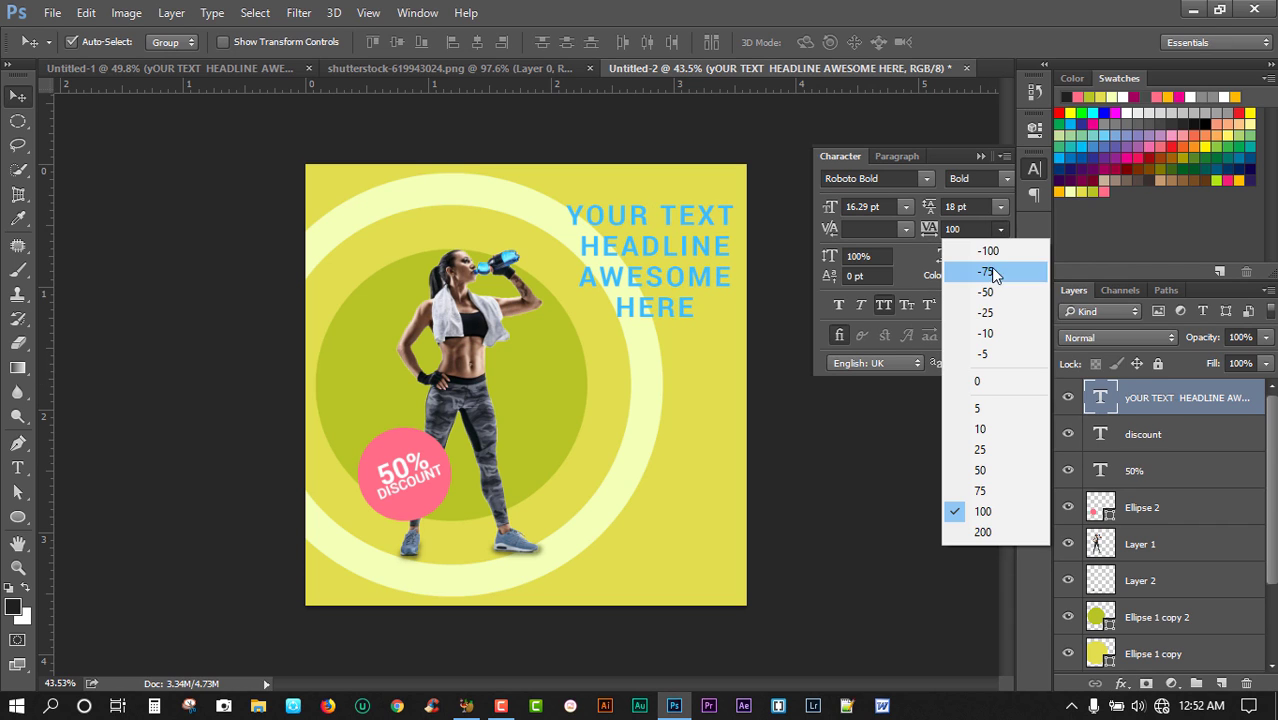
{"action": "left_click", "coordinate": [978, 381]}
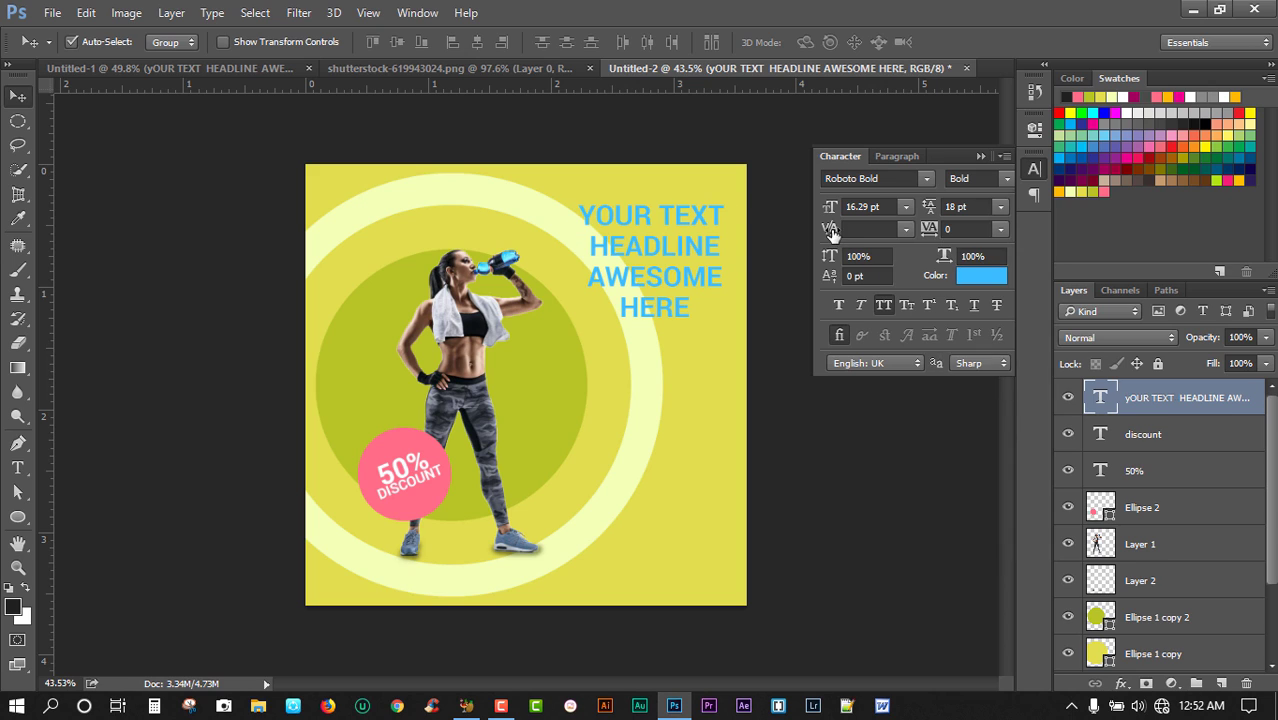
{"action": "left_click", "coordinate": [1000, 229]}
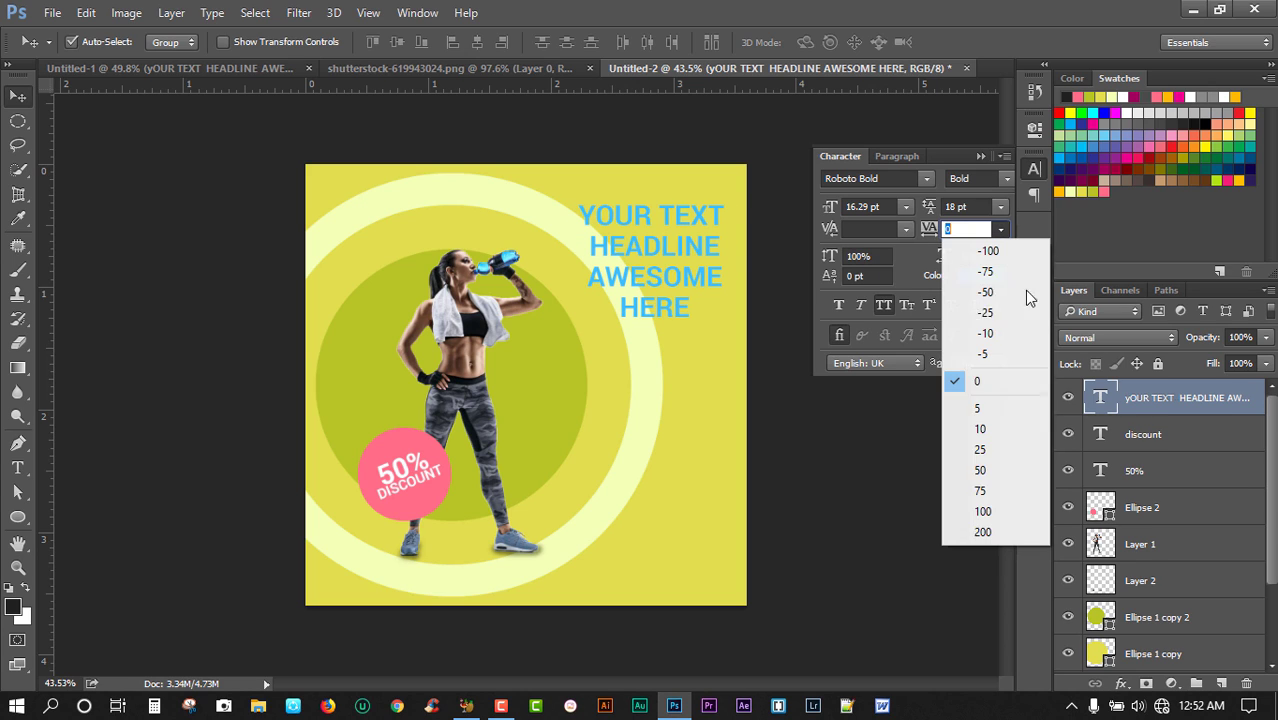
{"action": "left_click", "coordinate": [984, 510]}
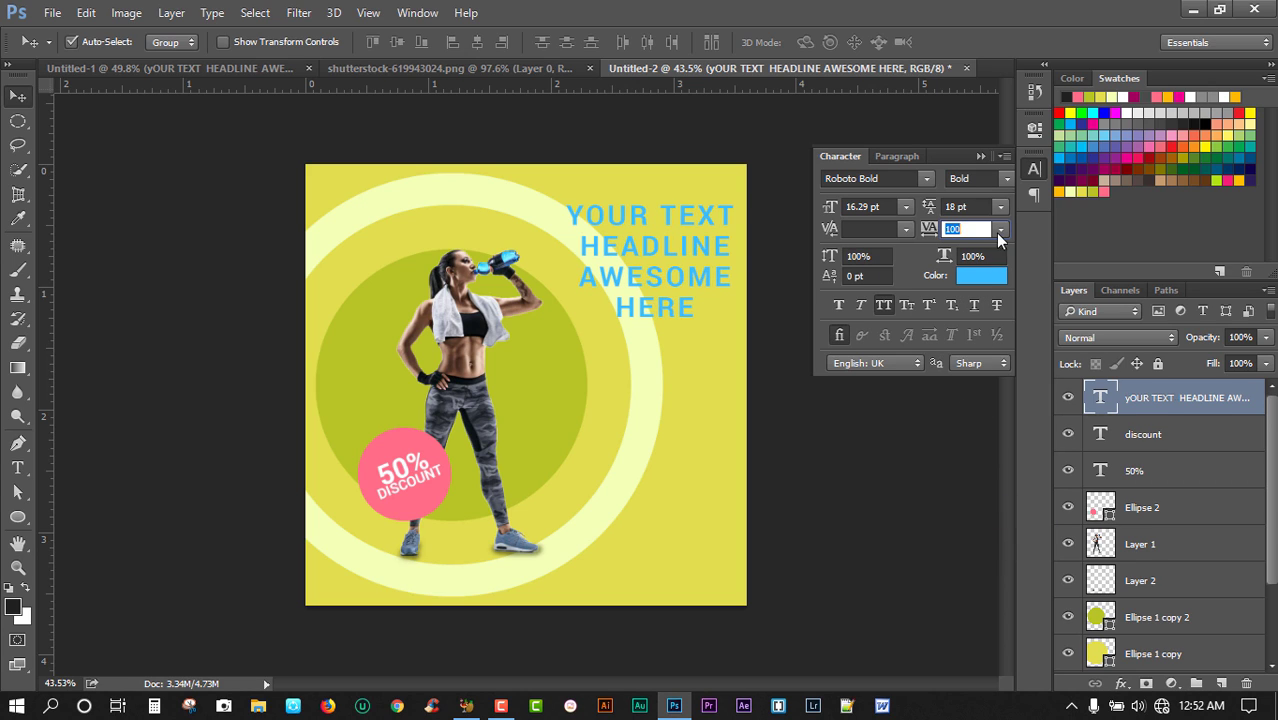
{"action": "left_click", "coordinate": [1000, 229]}
{"action": "left_click", "coordinate": [988, 528]}
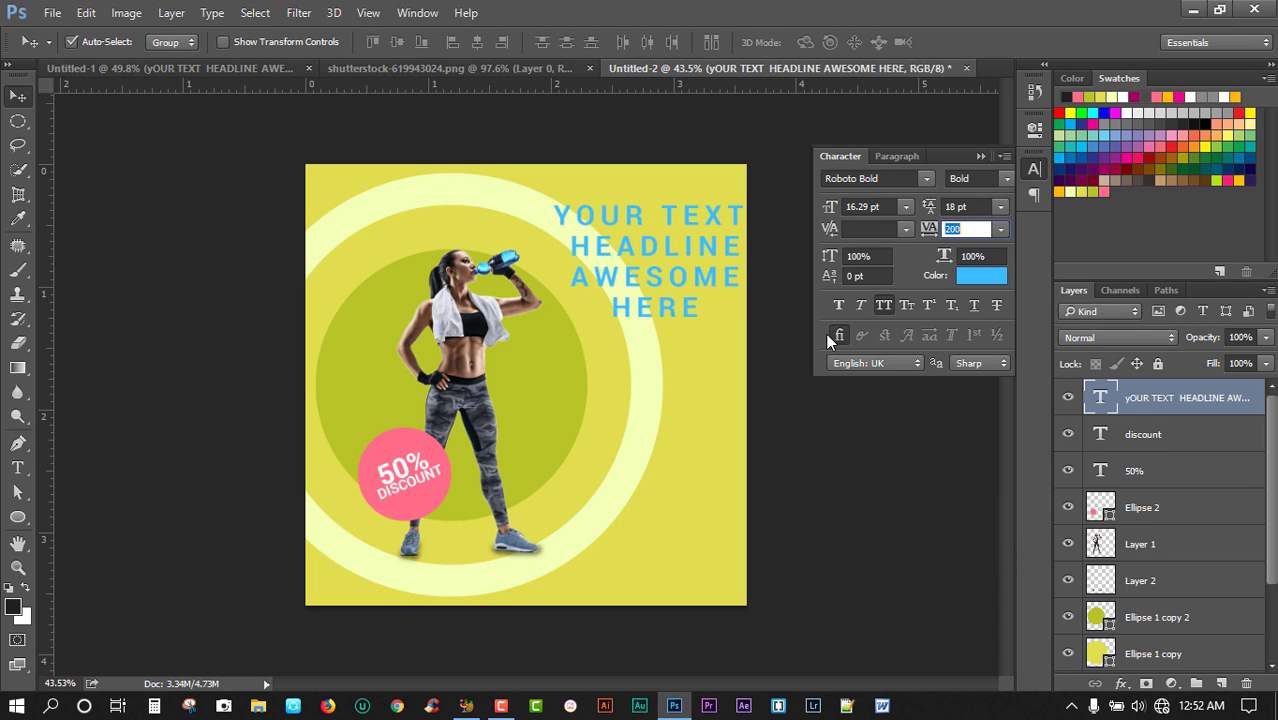
Step: Set the headline's letter tracking to 25 and shift the text slightly left and down
{"action": "left_click", "coordinate": [1000, 232]}
{"action": "left_click", "coordinate": [984, 448]}
{"action": "left_click_drag", "start_coordinate": [691, 279], "coordinate": [680, 289]}
Step: Recolour the headline with the pink sampled from the discount circle (ff6e87)
{"action": "left_click", "coordinate": [986, 279]}
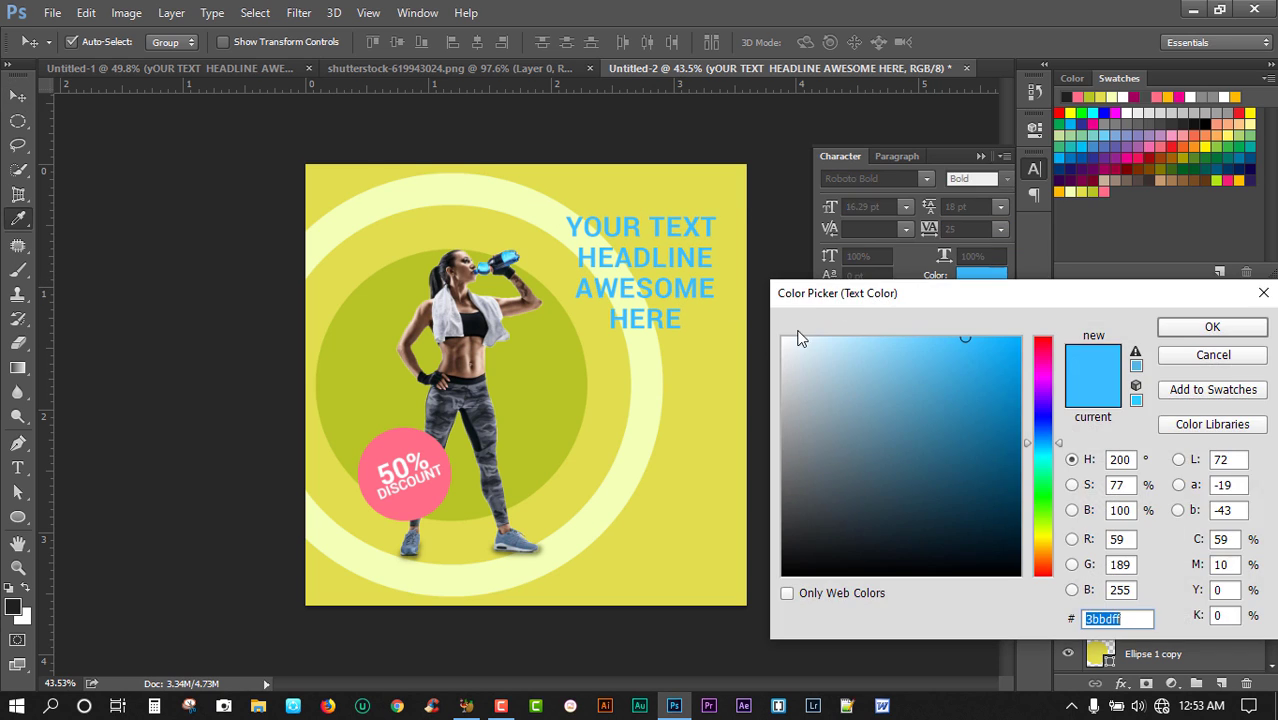
{"action": "left_click", "coordinate": [784, 345]}
{"action": "mouse_move", "coordinate": [784, 345]}
{"action": "left_mouse_down"}
{"action": "mouse_move", "coordinate": [941, 385]}
{"action": "mouse_move", "coordinate": [1016, 477]}
{"action": "mouse_move", "coordinate": [1019, 510]}
{"action": "left_mouse_up"}
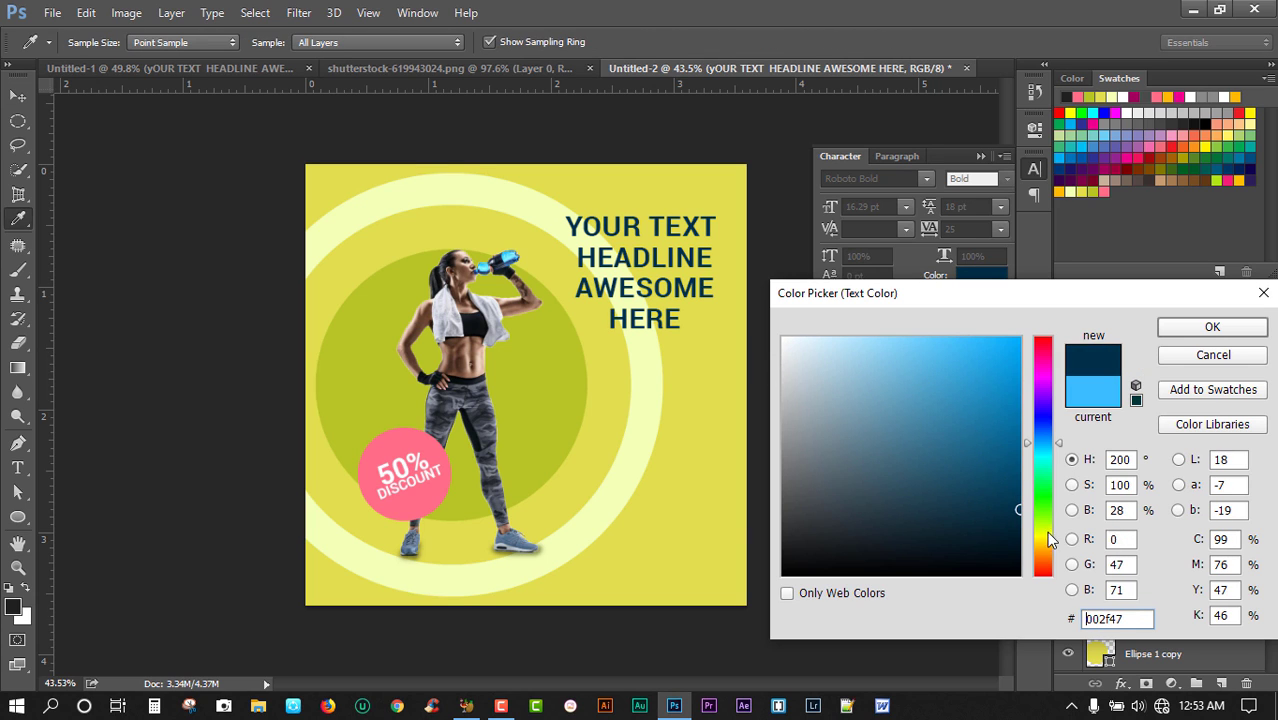
{"action": "left_click", "coordinate": [1048, 553]}
{"action": "left_click_drag", "start_coordinate": [1001, 358], "coordinate": [1040, 290]}
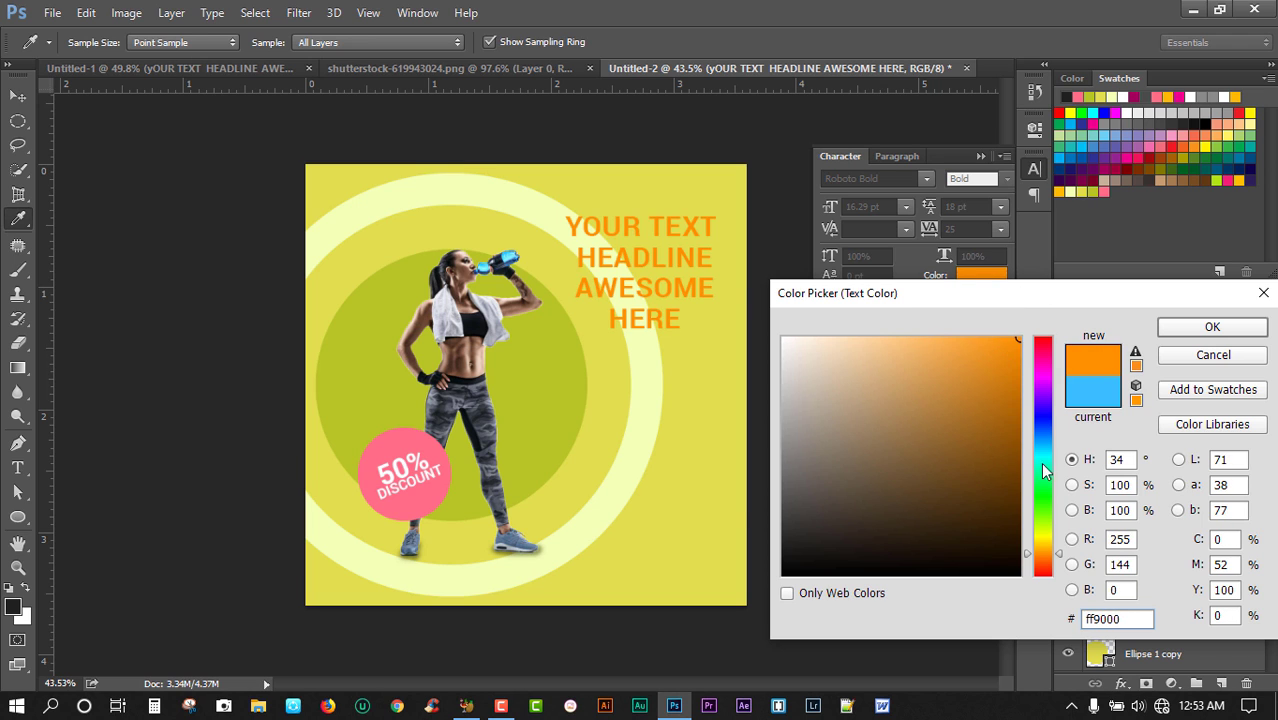
{"action": "left_click", "coordinate": [439, 497]}
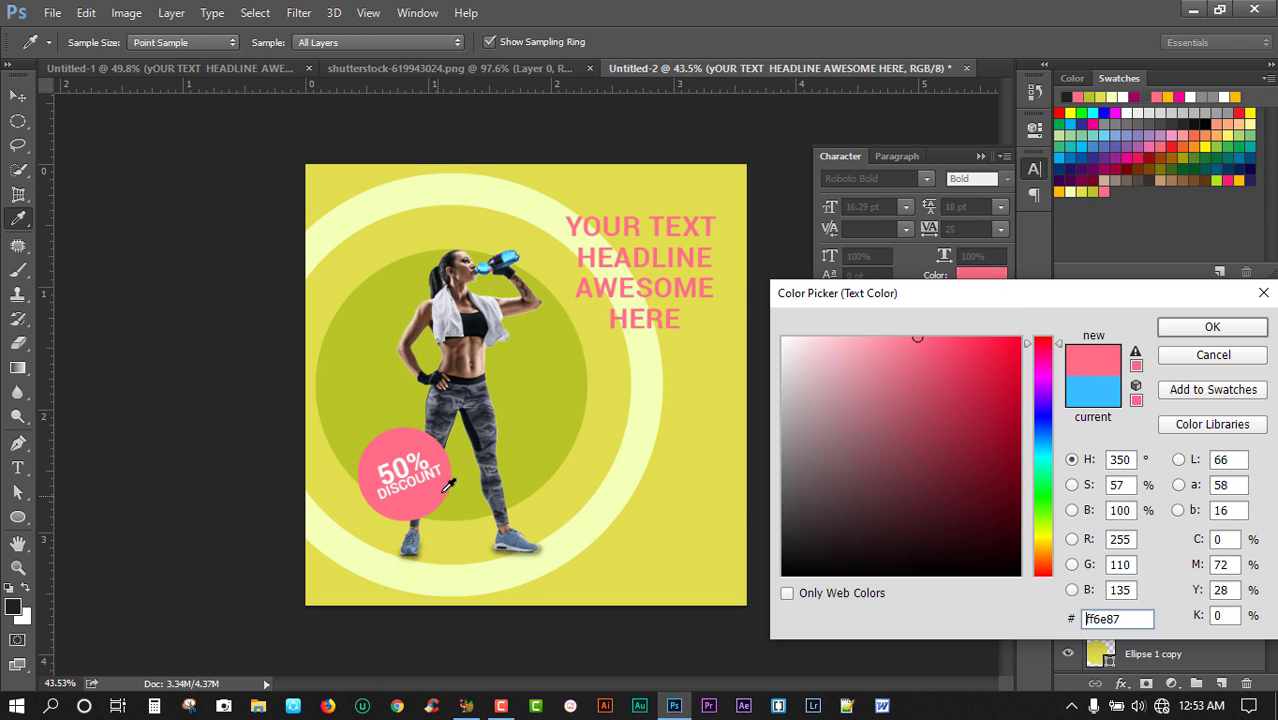
{"action": "left_click", "coordinate": [1243, 334]}
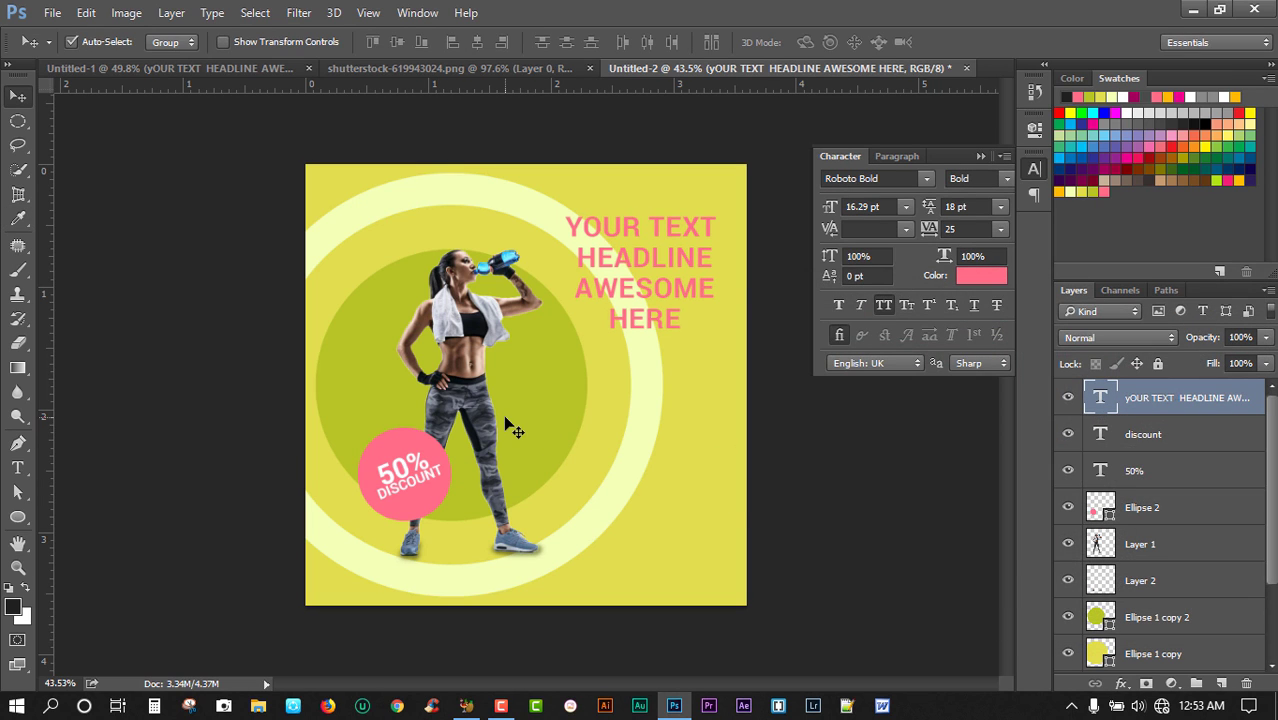
Step: Draw a black rounded rectangle of 260 by 81 px with a 10 px corner radius near the post's lower-right corner
{"action": "left_click", "coordinate": [18, 517]}
{"action": "left_click", "coordinate": [43, 518]}
{"action": "right_click", "coordinate": [25, 519]}
{"action": "left_click", "coordinate": [46, 519]}
{"action": "right_click", "coordinate": [27, 519]}
{"action": "left_click", "coordinate": [85, 531]}
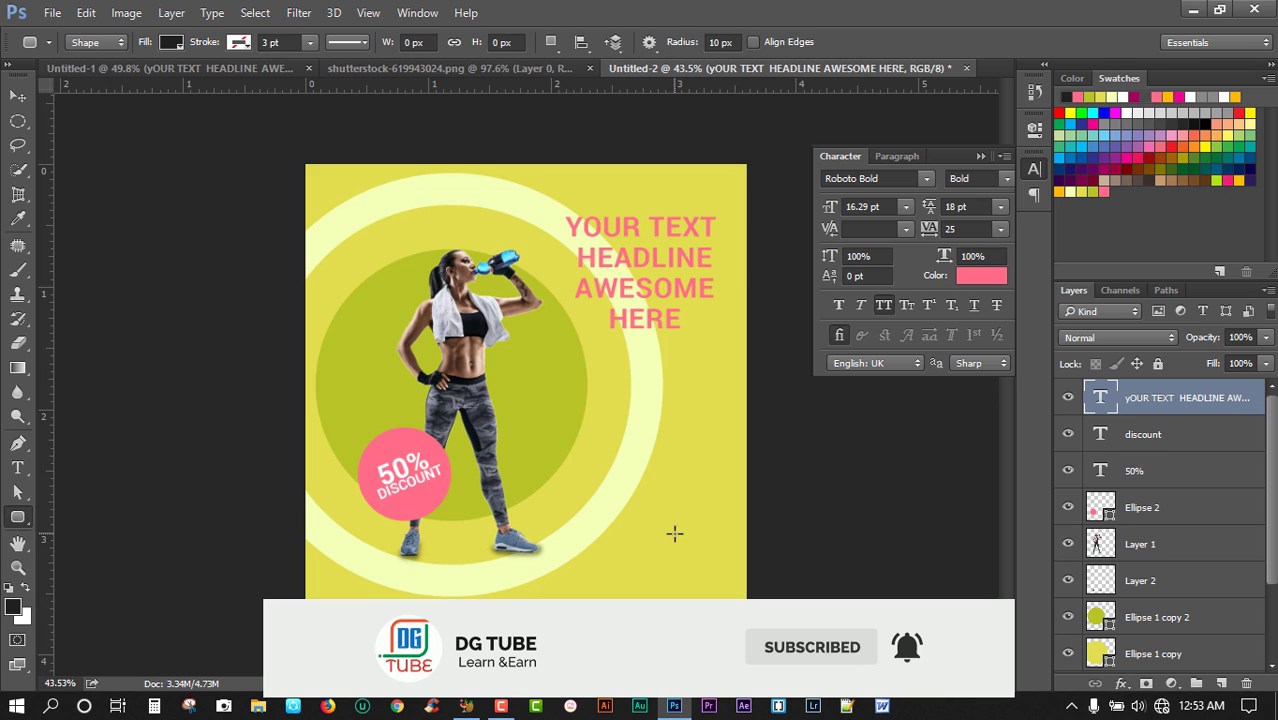
{"action": "left_click_drag", "start_coordinate": [626, 515], "coordinate": [731, 546]}
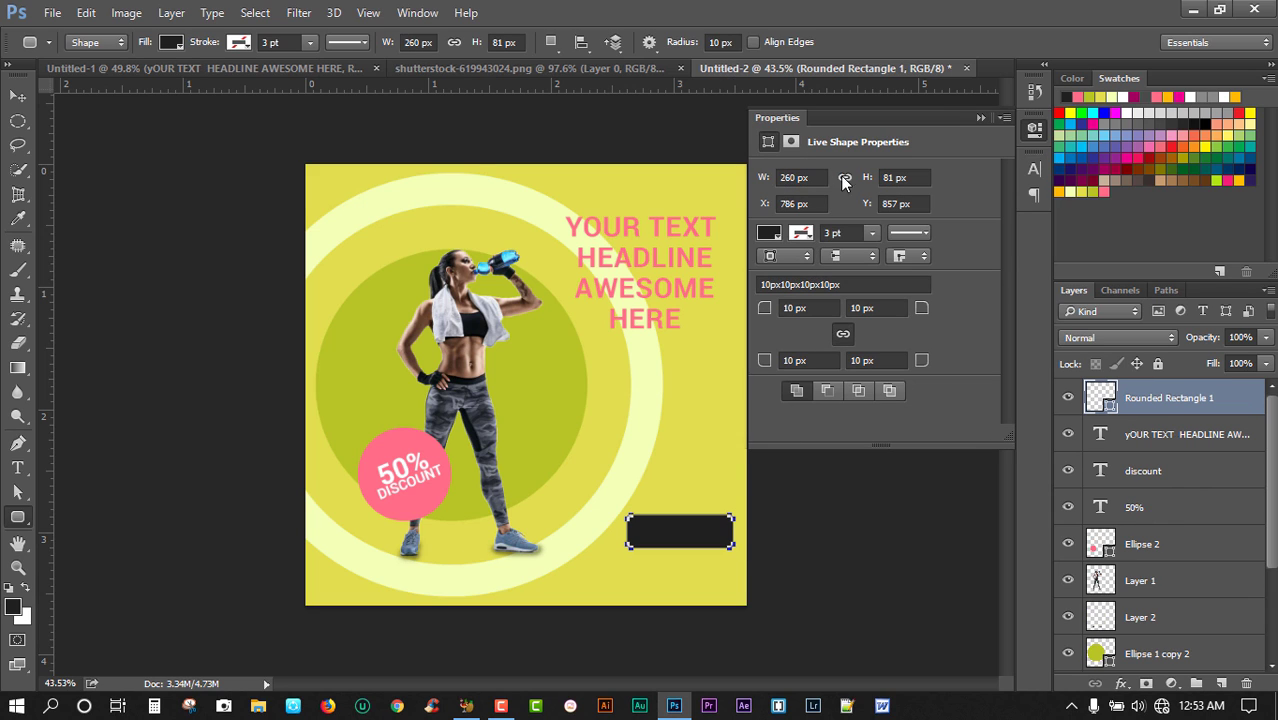
{"action": "left_click", "coordinate": [981, 117]}
Step: Move the black rounded rectangle slightly left and down, and widen it a little toward the right
{"action": "left_click", "coordinate": [18, 96]}
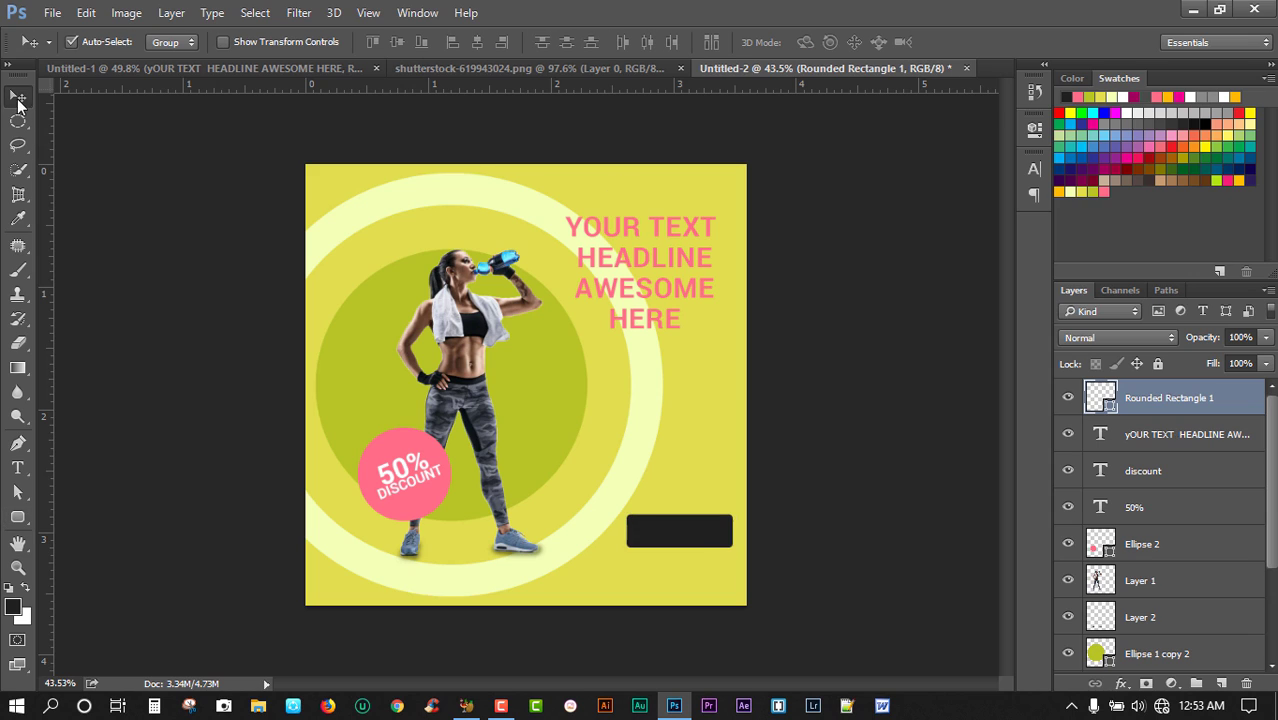
{"action": "left_click_drag", "start_coordinate": [682, 542], "coordinate": [678, 542]}
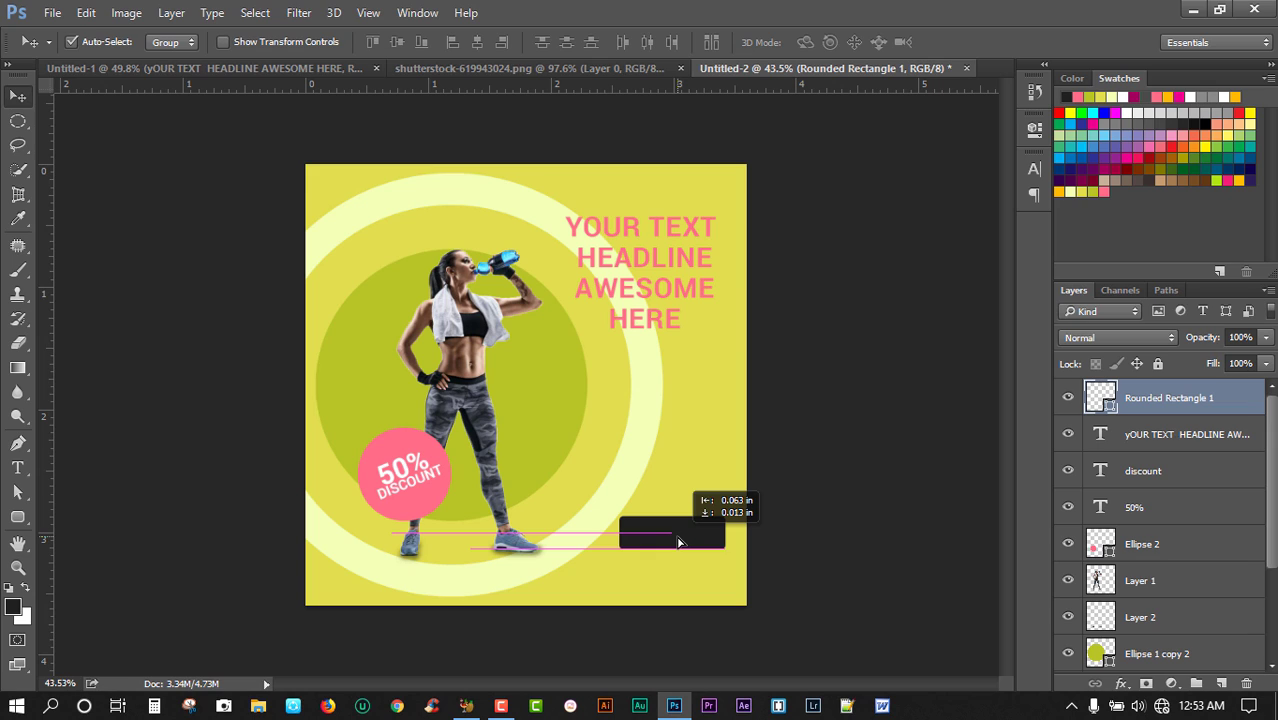
{"action": "mouse_move", "coordinate": [678, 542]}
{"action": "left_mouse_down"}
{"action": "mouse_move", "coordinate": [680, 553]}
{"action": "mouse_move", "coordinate": [670, 545]}
{"action": "left_mouse_up"}
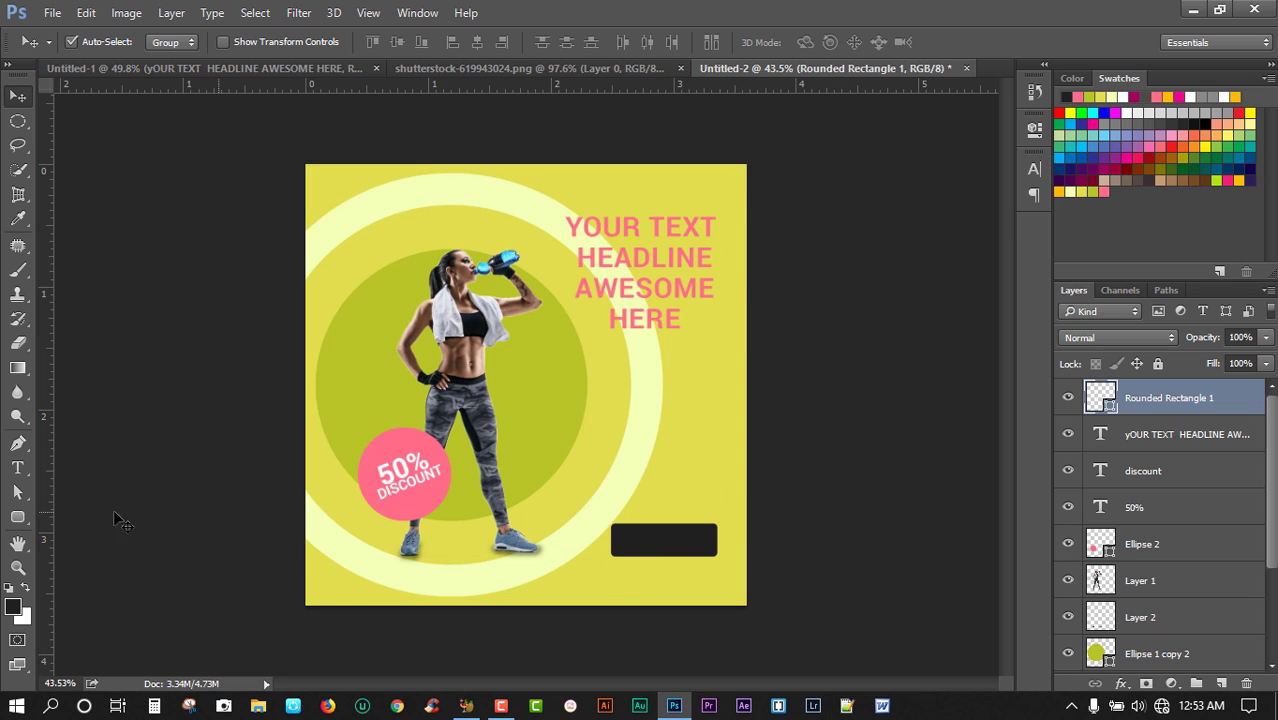
{"action": "left_click", "coordinate": [17, 567]}
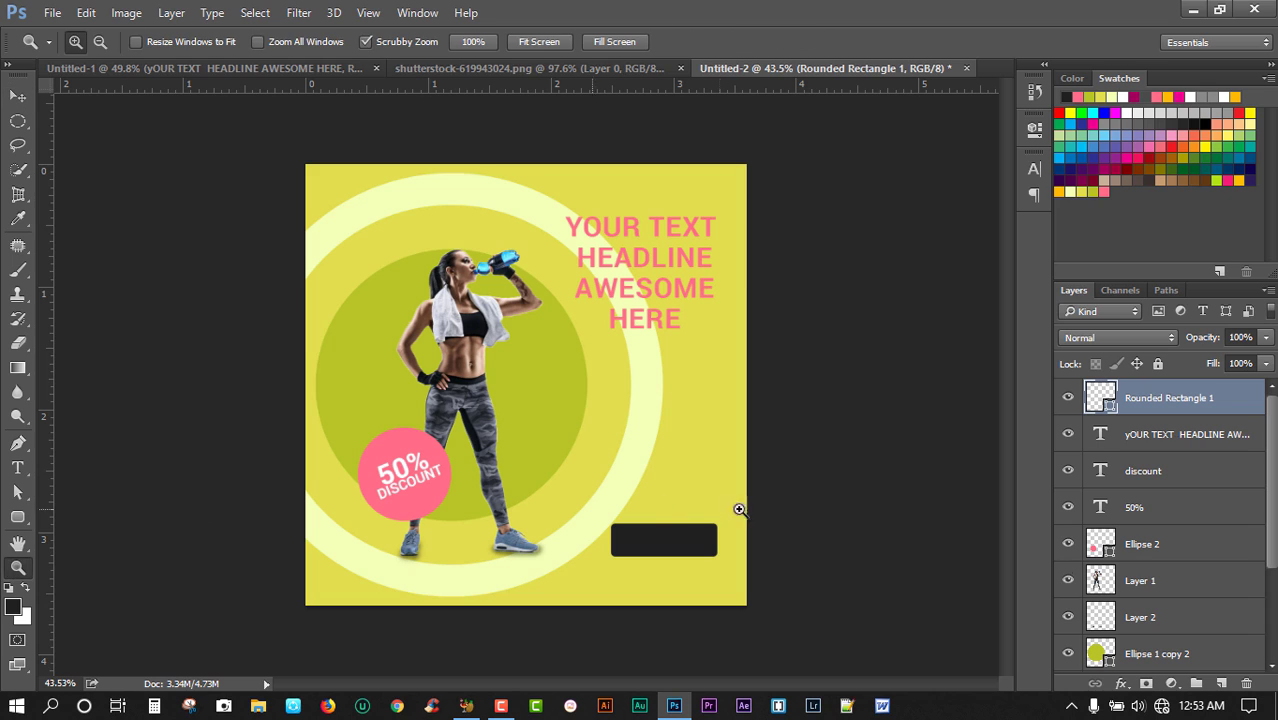
{"action": "key", "text": "ctrl+t"}
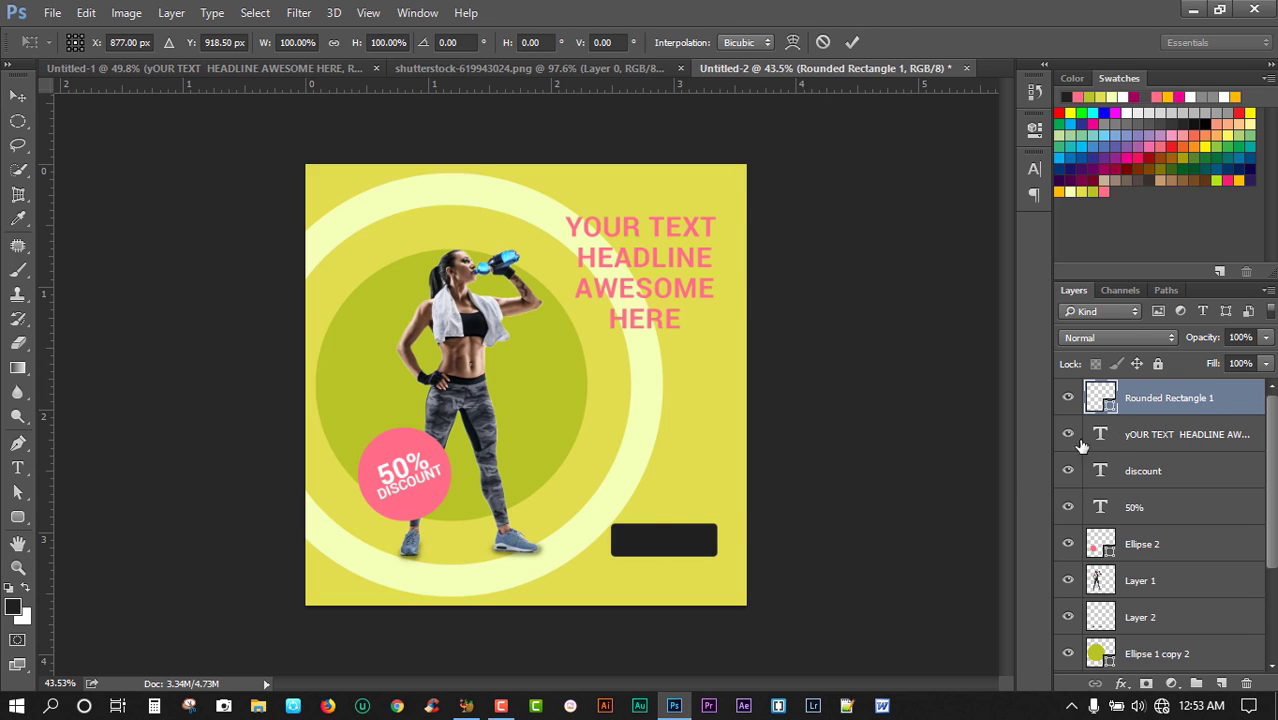
{"action": "left_click_drag", "start_coordinate": [722, 543], "coordinate": [726, 541]}
{"action": "key", "text": "Return"}
{"action": "key", "text": "z"}
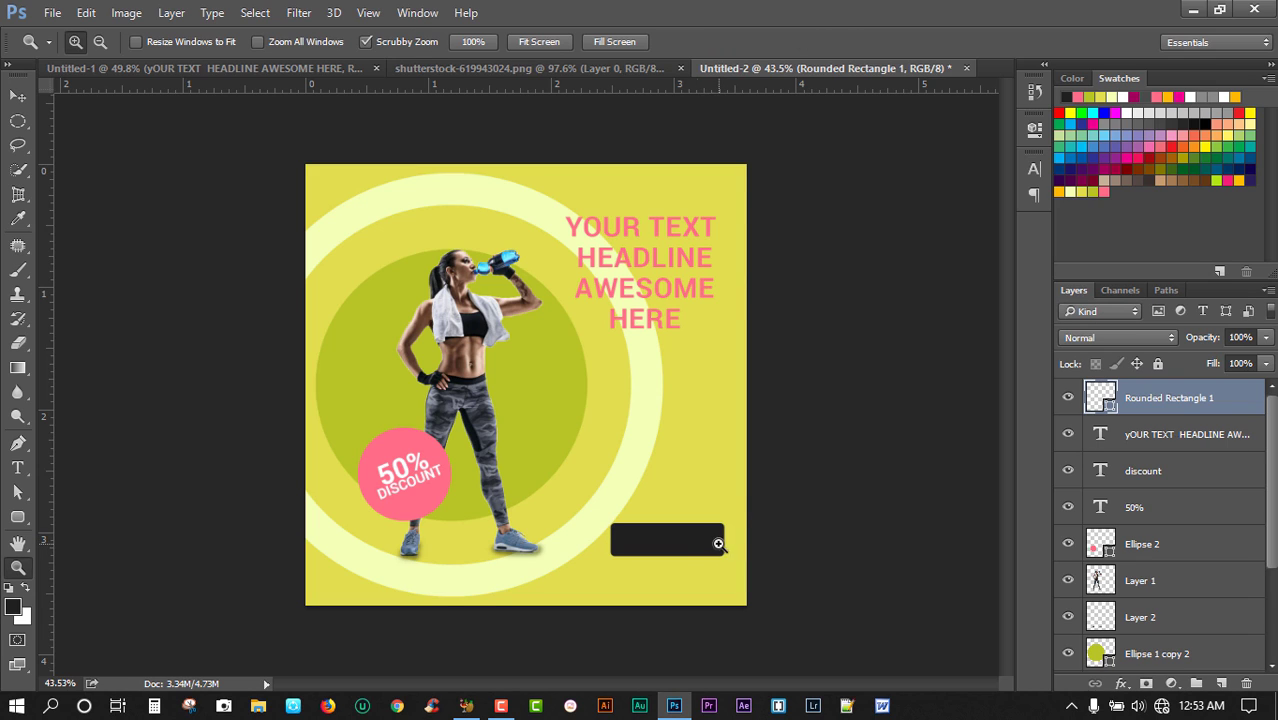
Step: Add the text "BUY NOW" just above the black rounded rectangle
{"action": "left_click", "coordinate": [17, 467]}
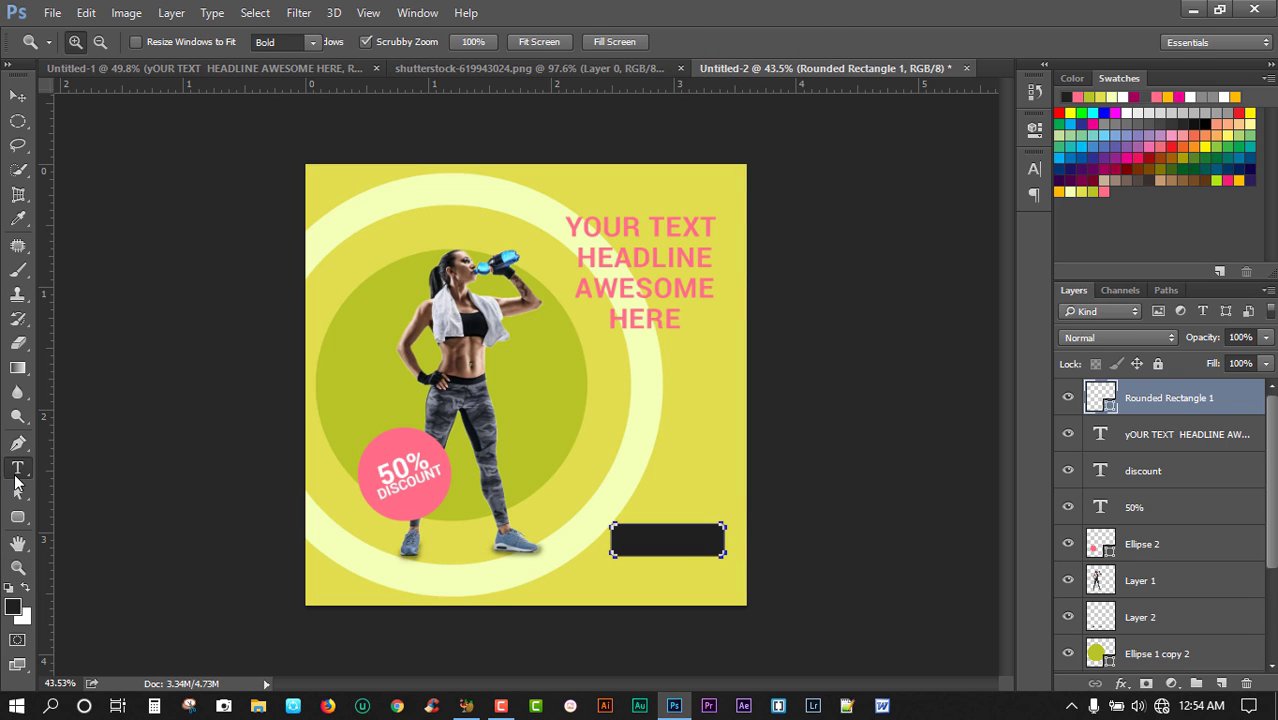
{"action": "left_click", "coordinate": [665, 488]}
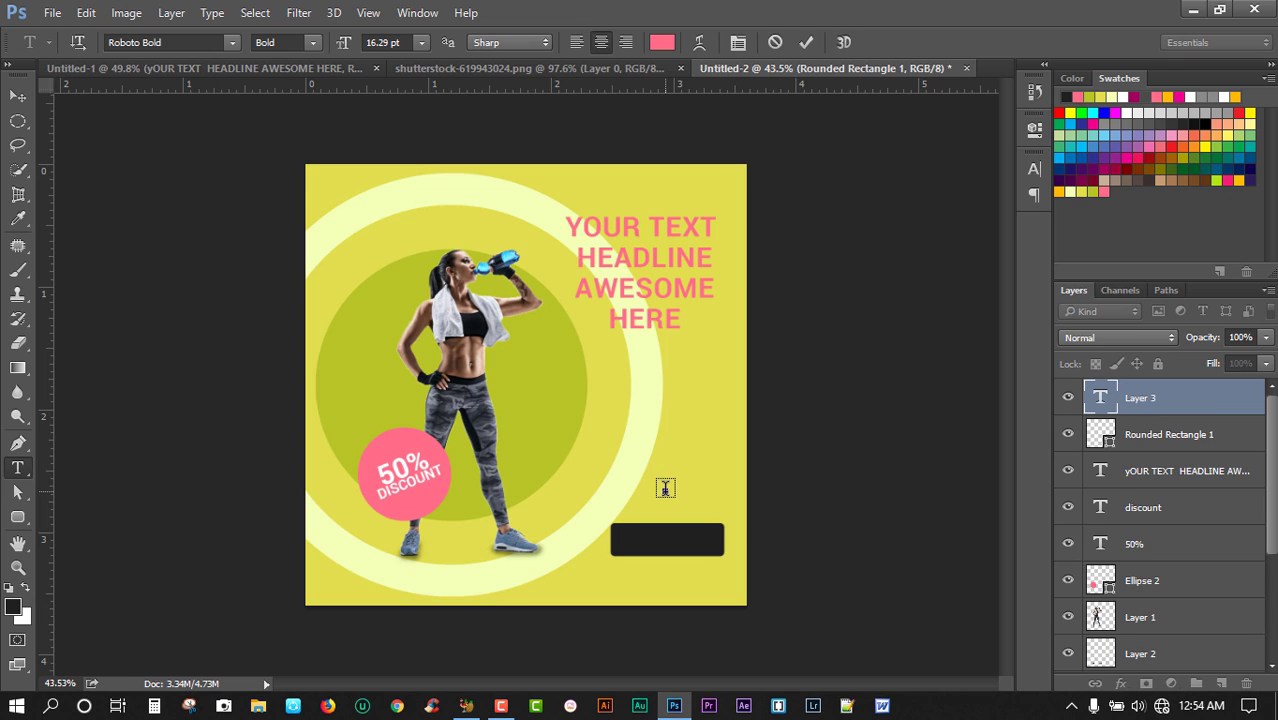
{"action": "type", "text": "BUY NOW"}
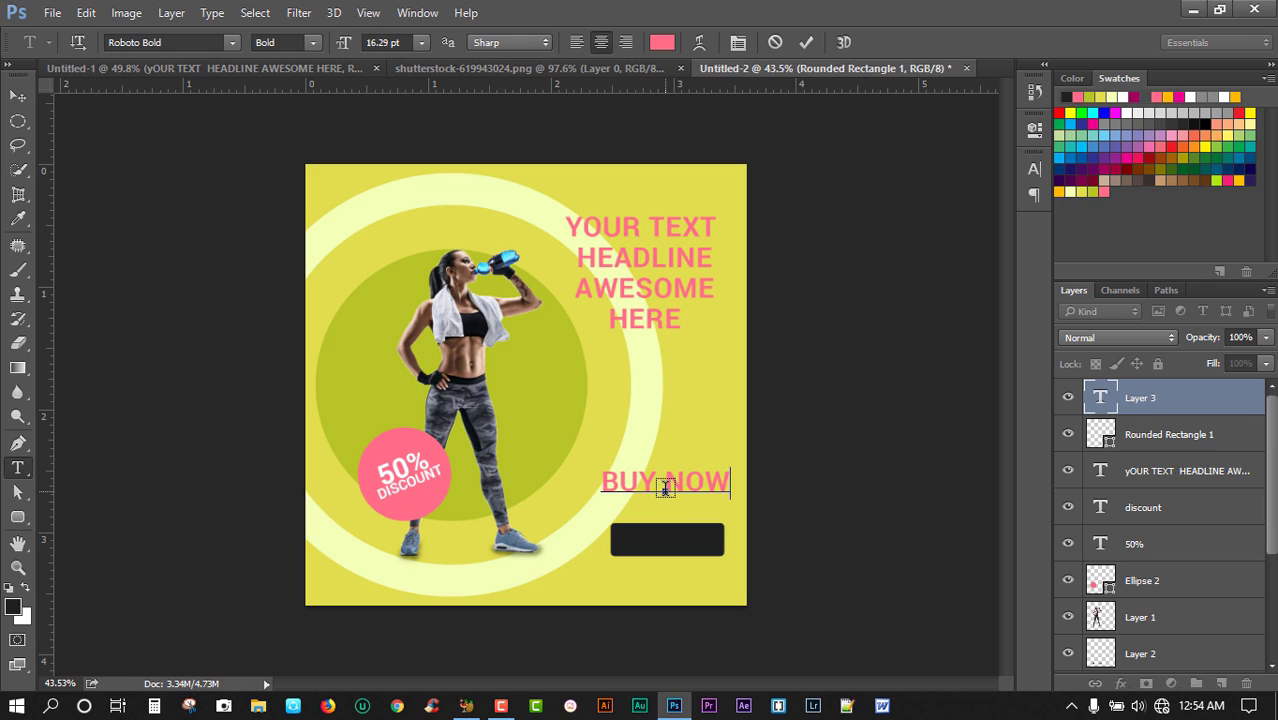
{"action": "left_click", "coordinate": [16, 95]}
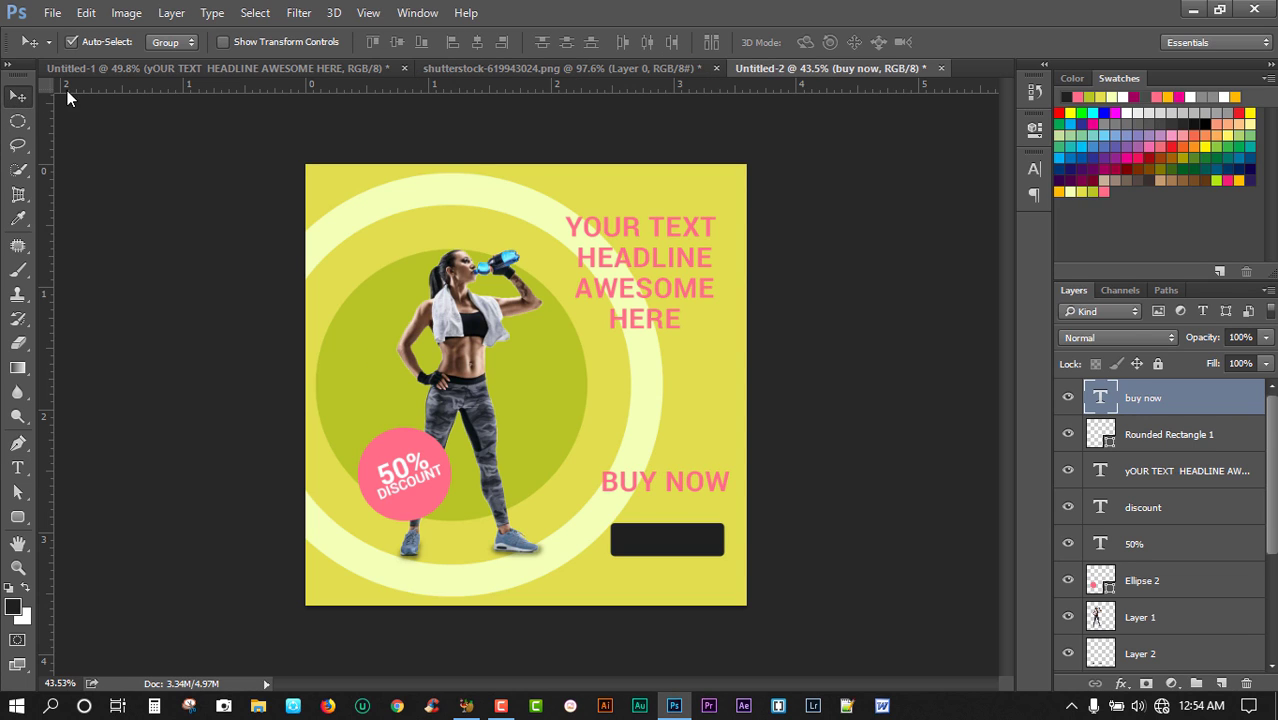
Step: Reduce the BUY NOW text to 12.29 pt and place it on the black rounded rectangle
{"action": "left_click", "coordinate": [1032, 169]}
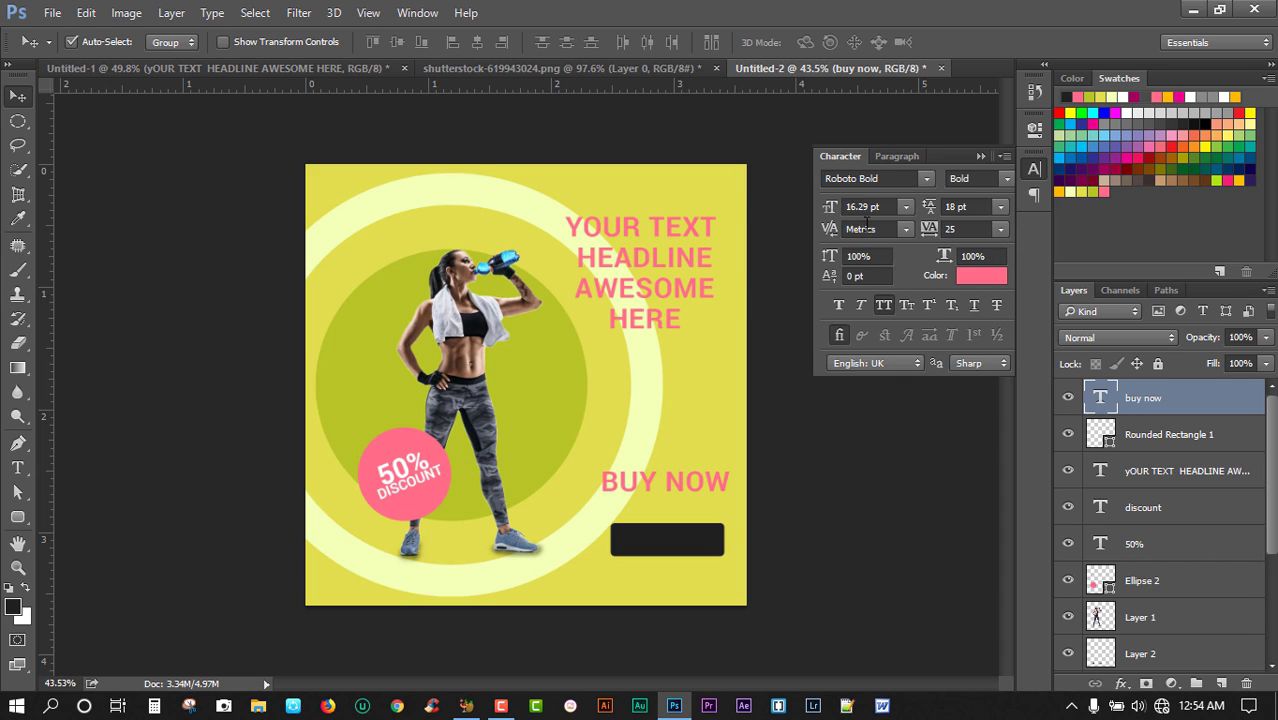
{"action": "left_click_drag", "start_coordinate": [828, 206], "coordinate": [800, 207]}
{"action": "left_click_drag", "start_coordinate": [672, 486], "coordinate": [675, 541]}
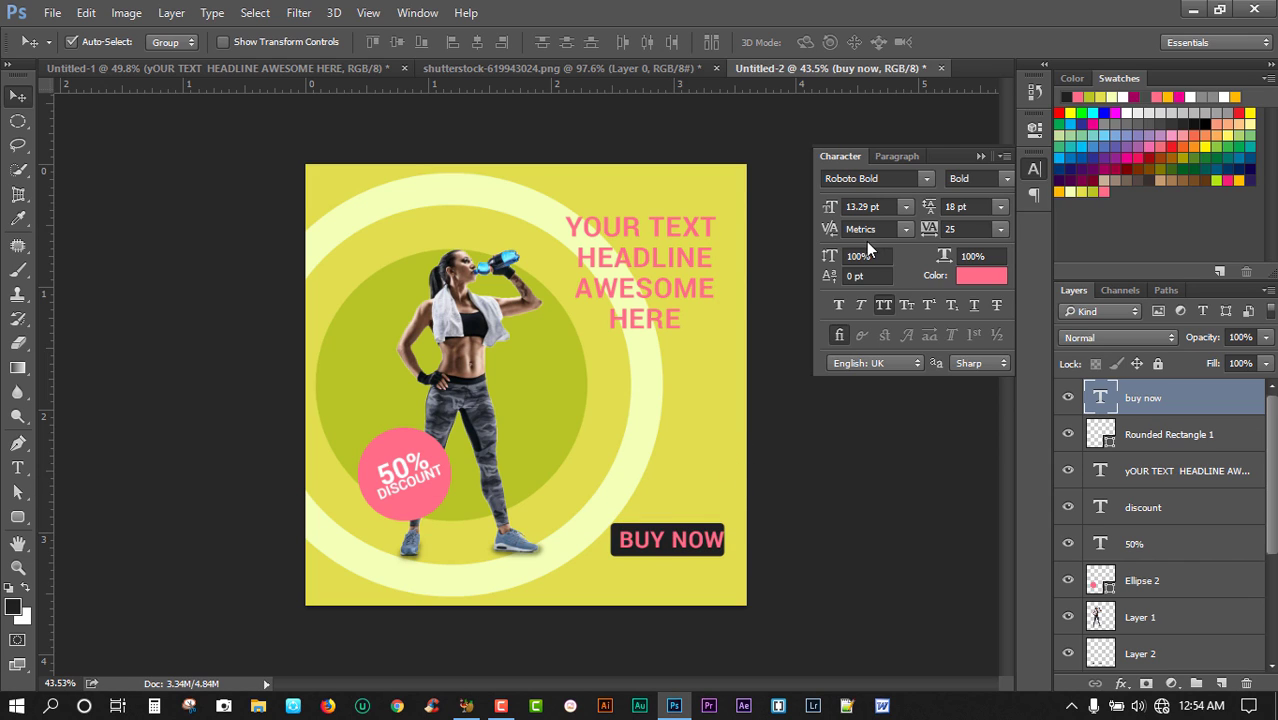
{"action": "left_click_drag", "start_coordinate": [830, 212], "coordinate": [828, 213]}
Step: Centre the BUY NOW text and the black rounded rectangle horizontally on each other
{"action": "left_click", "coordinate": [1187, 436], "text": "shift"}
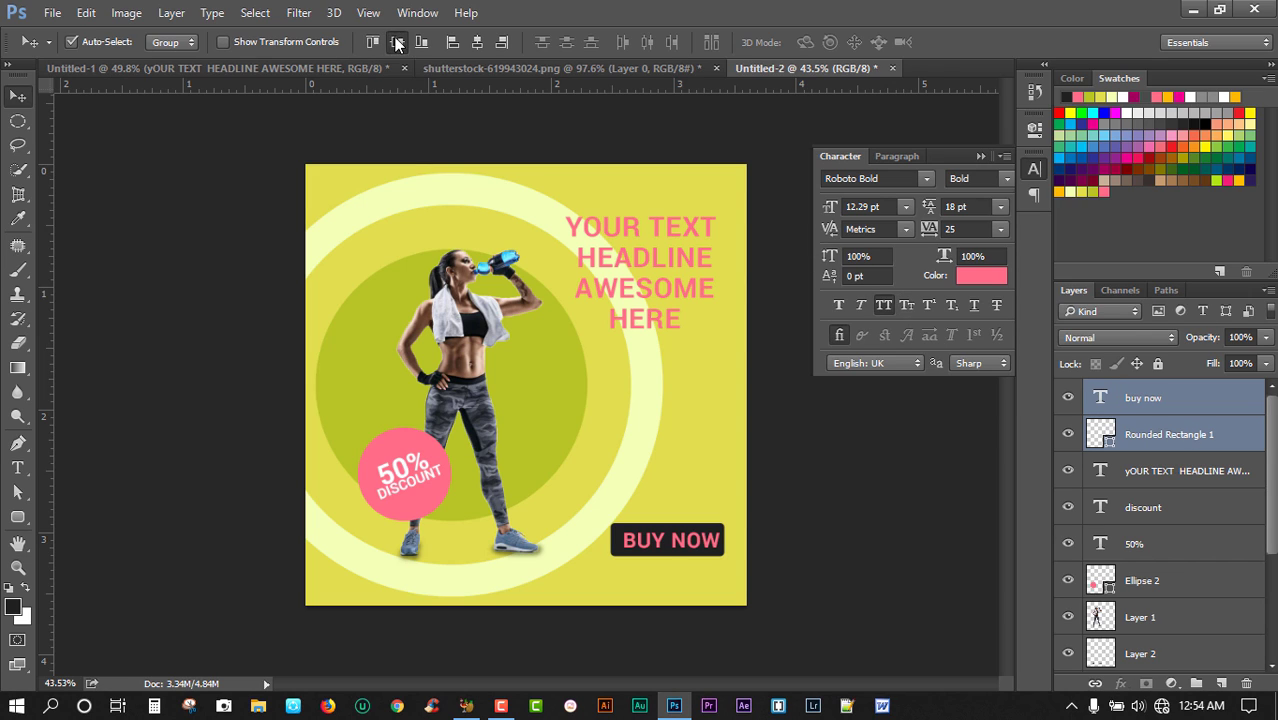
{"action": "left_click", "coordinate": [476, 42]}
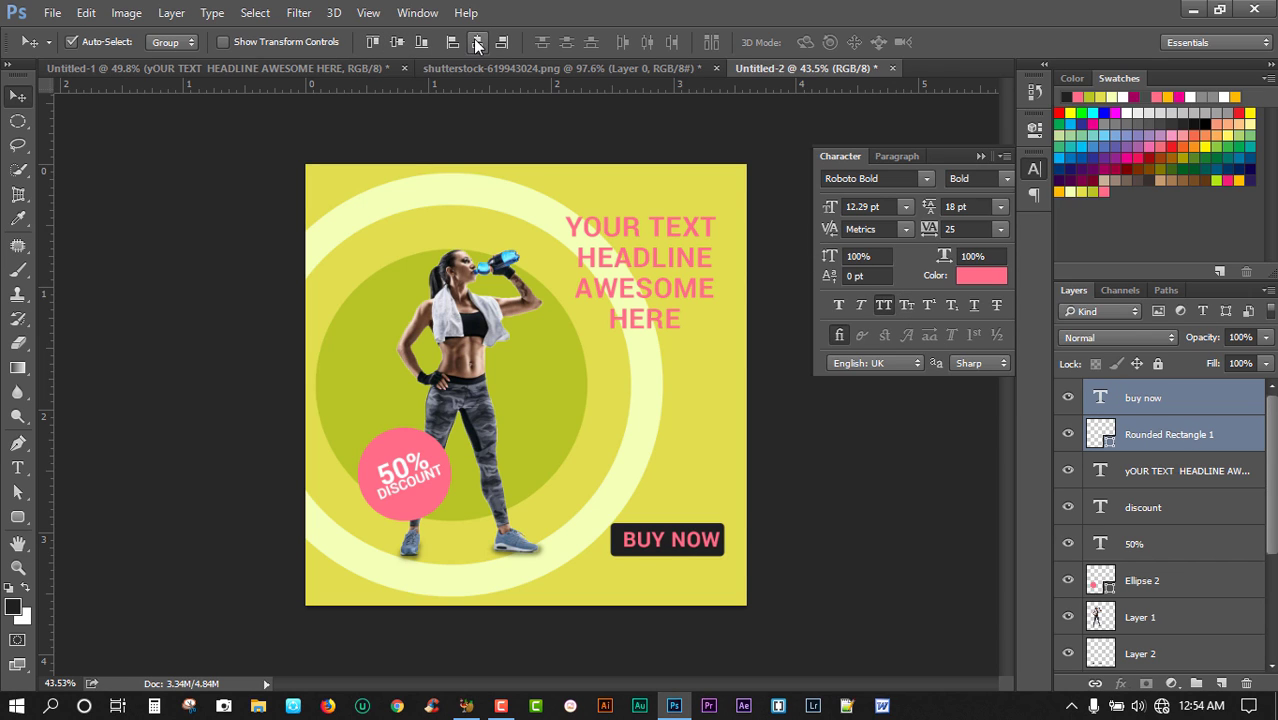
{"action": "left_click", "coordinate": [476, 42]}
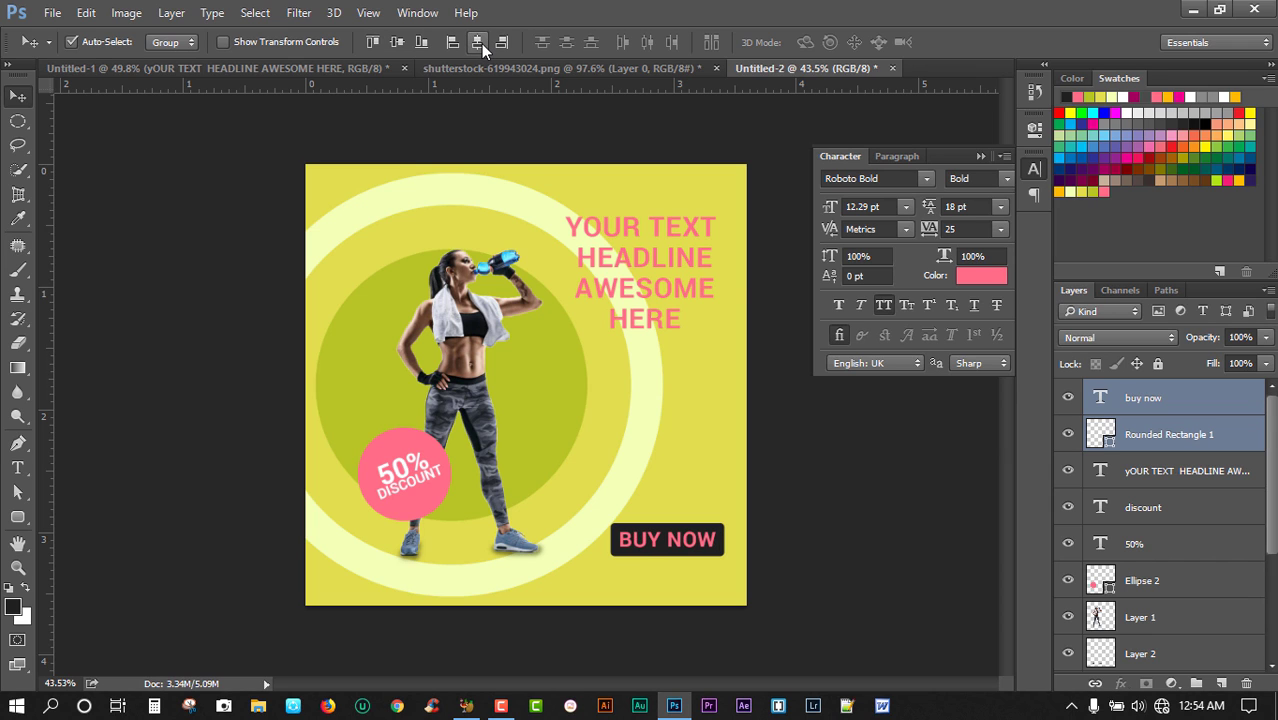
Step: Recolour the BUY NOW text white (ffffff)
{"action": "left_click", "coordinate": [1188, 400]}
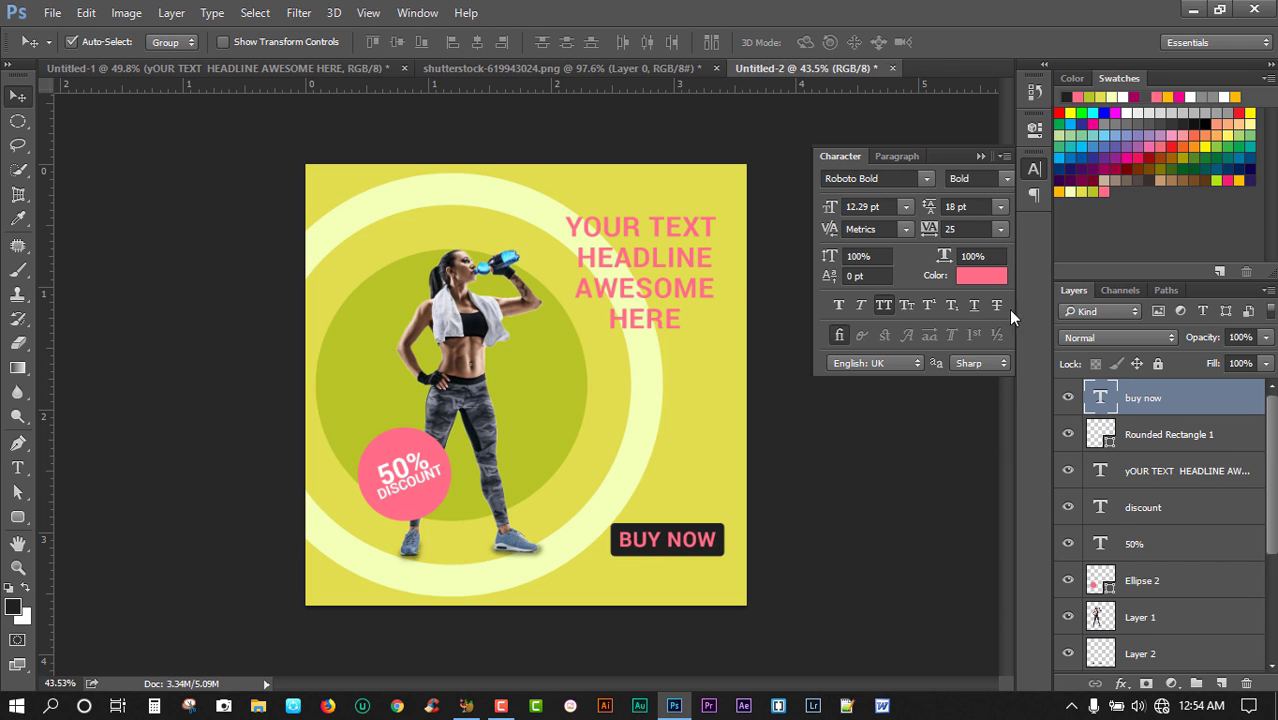
{"action": "left_click", "coordinate": [981, 275]}
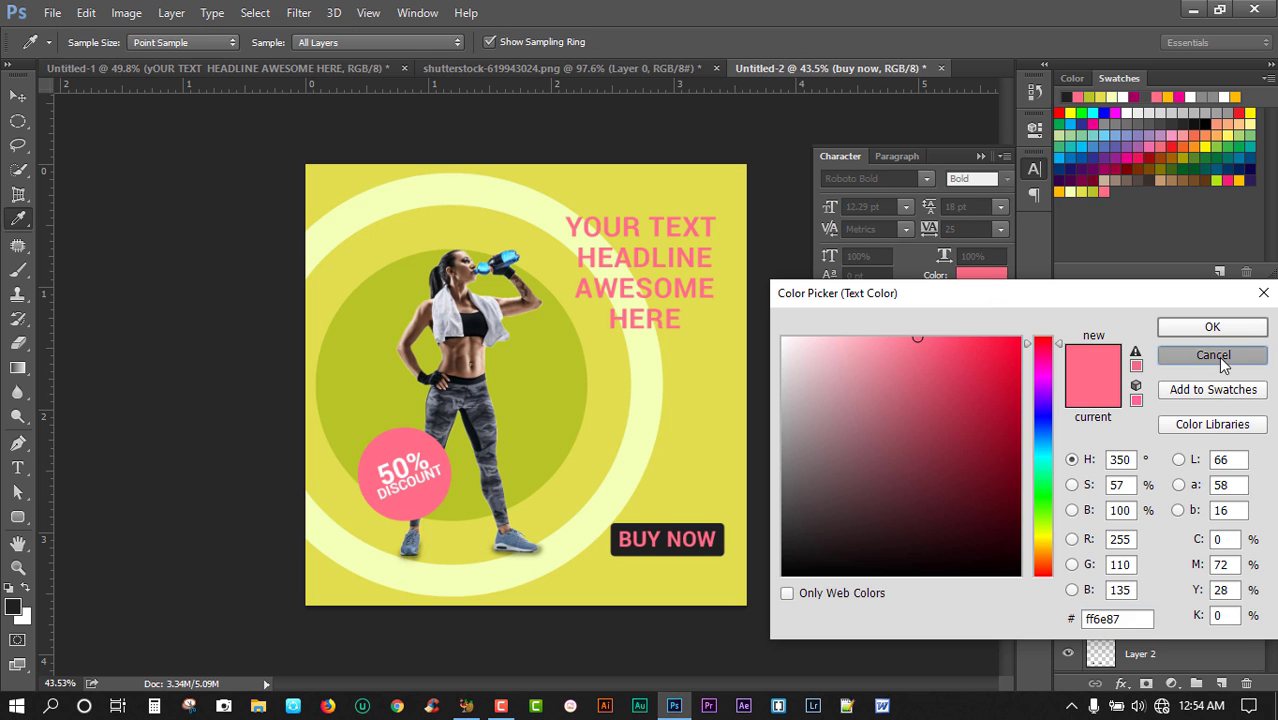
{"action": "left_click", "coordinate": [1214, 356]}
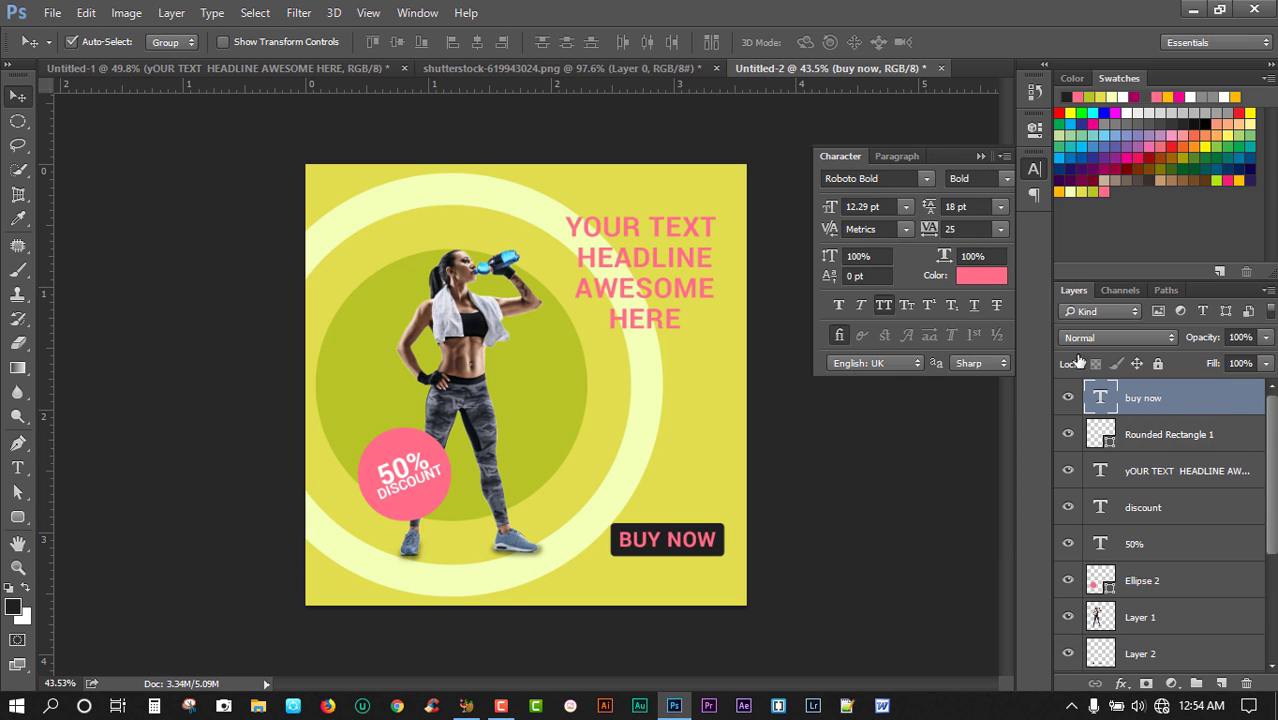
{"action": "left_click", "coordinate": [995, 281]}
{"action": "left_click_drag", "start_coordinate": [883, 348], "coordinate": [677, 312]}
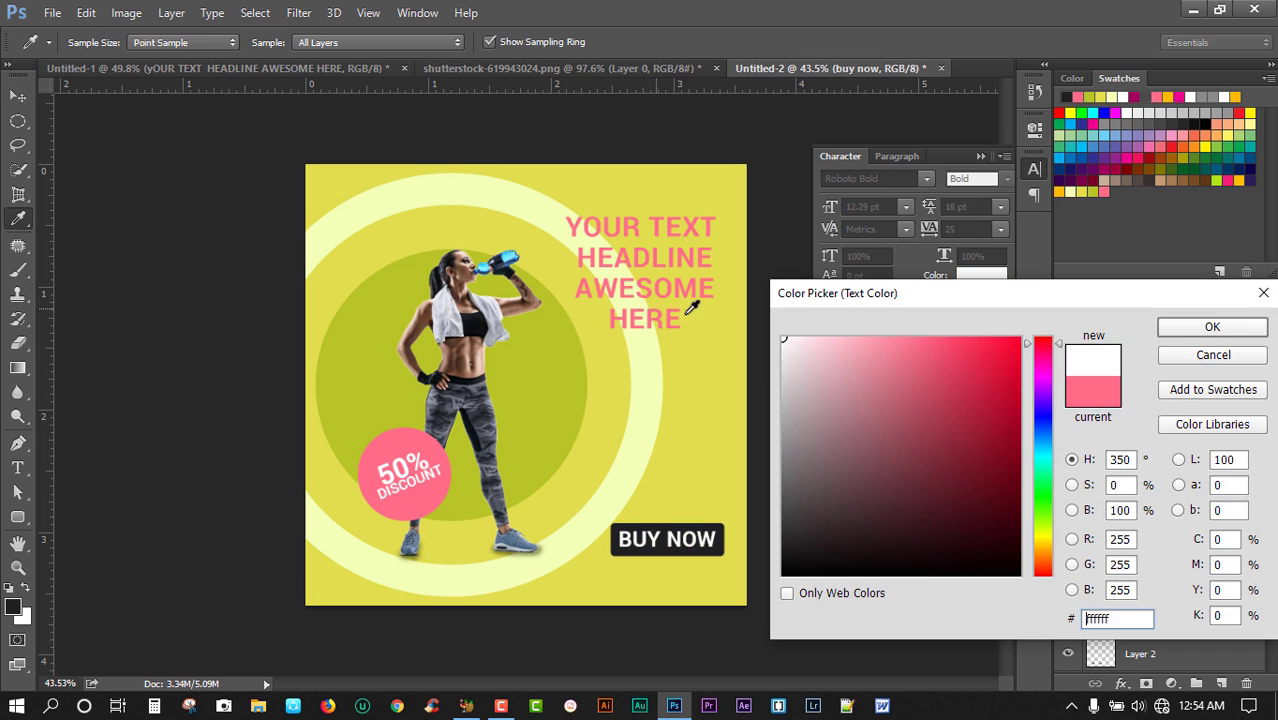
{"action": "left_click", "coordinate": [1212, 327]}
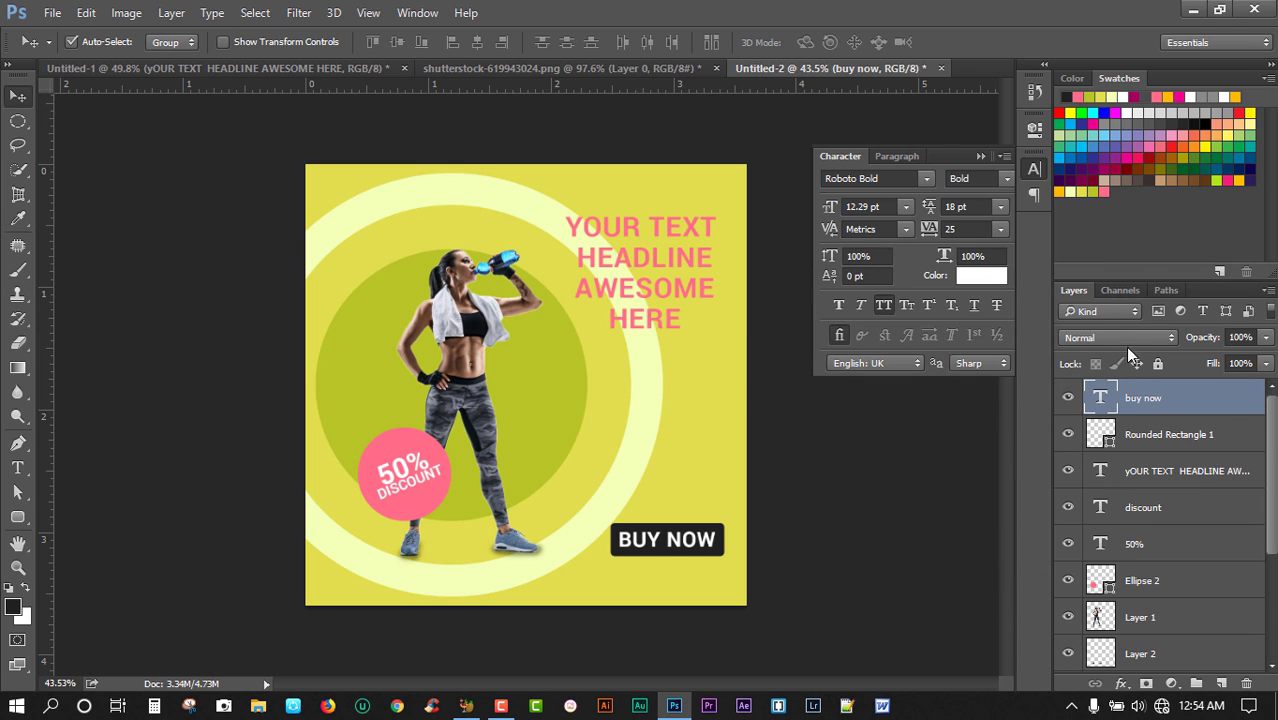
Step: Set the BUY NOW text's letter tracking to 0 and its size to 11.29 pt
{"action": "left_click_drag", "start_coordinate": [830, 211], "coordinate": [825, 213]}
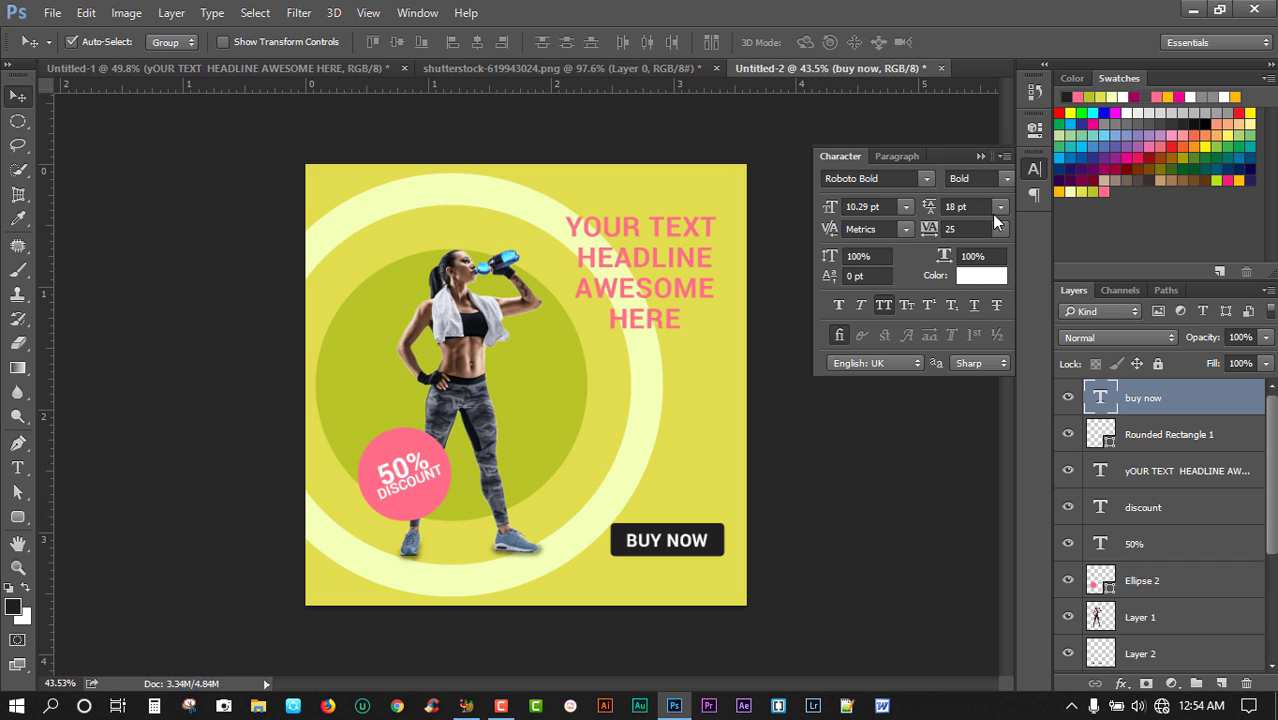
{"action": "left_click", "coordinate": [1000, 230]}
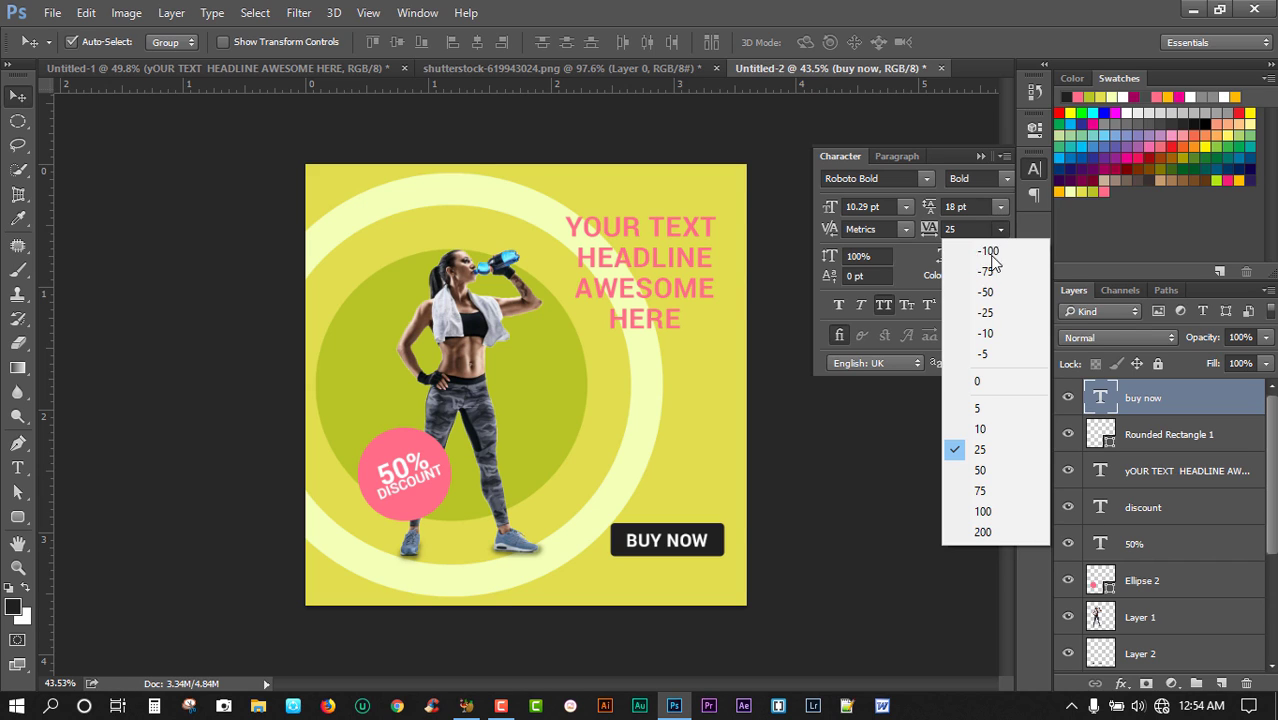
{"action": "left_click", "coordinate": [990, 380]}
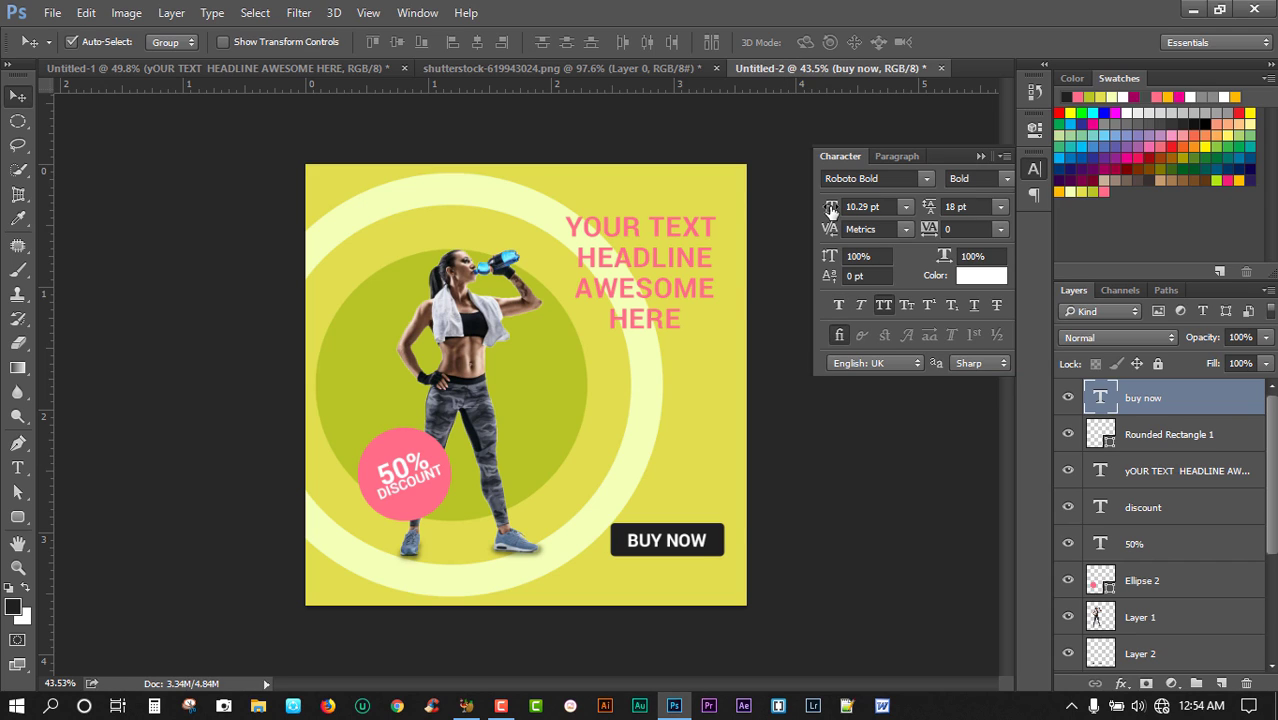
{"action": "left_click_drag", "start_coordinate": [831, 210], "coordinate": [832, 211]}
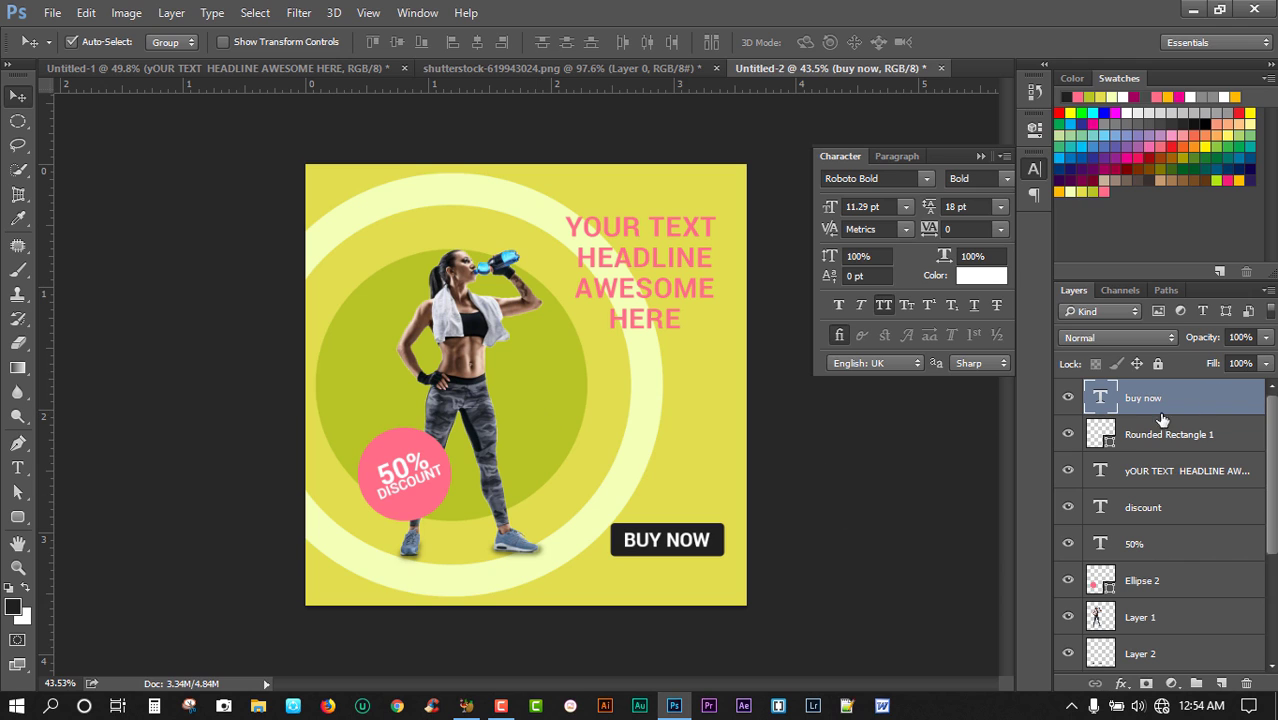
Step: Recolour the rounded rectangle behind BUY NOW with the cyan-blue swatch (00aeef)
{"action": "double_click", "coordinate": [1104, 432]}
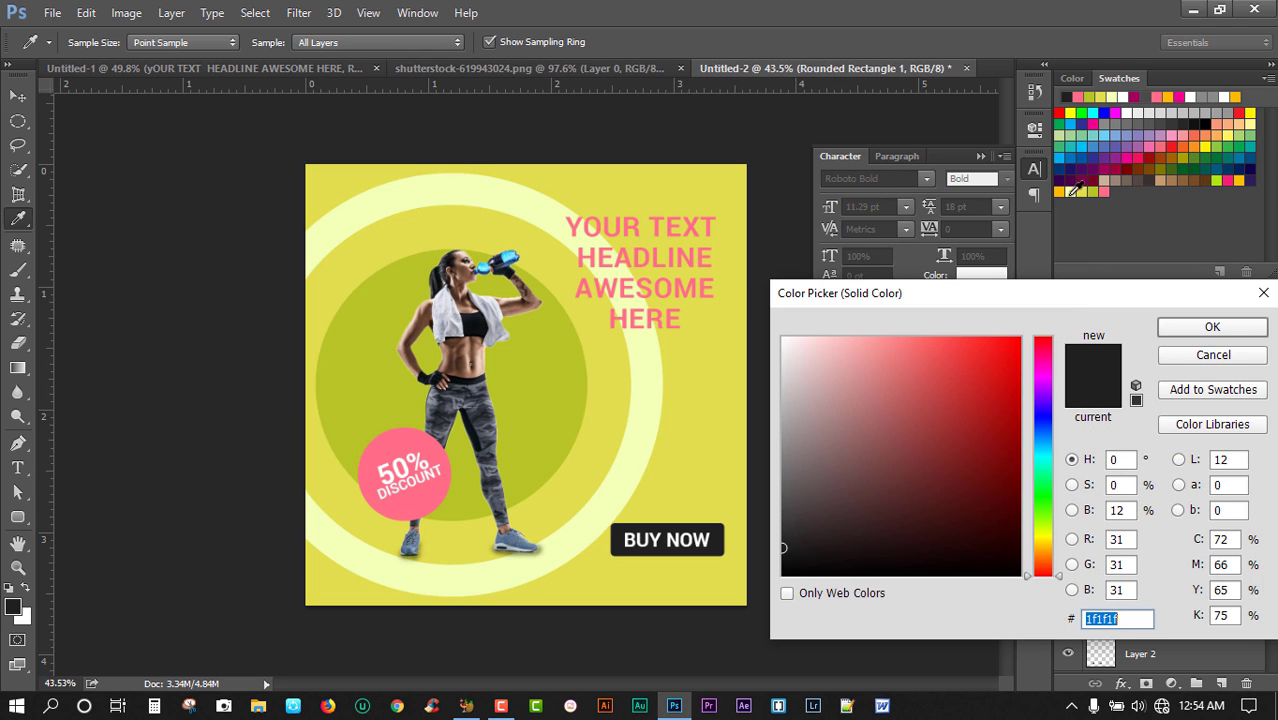
{"action": "left_click", "coordinate": [1061, 150]}
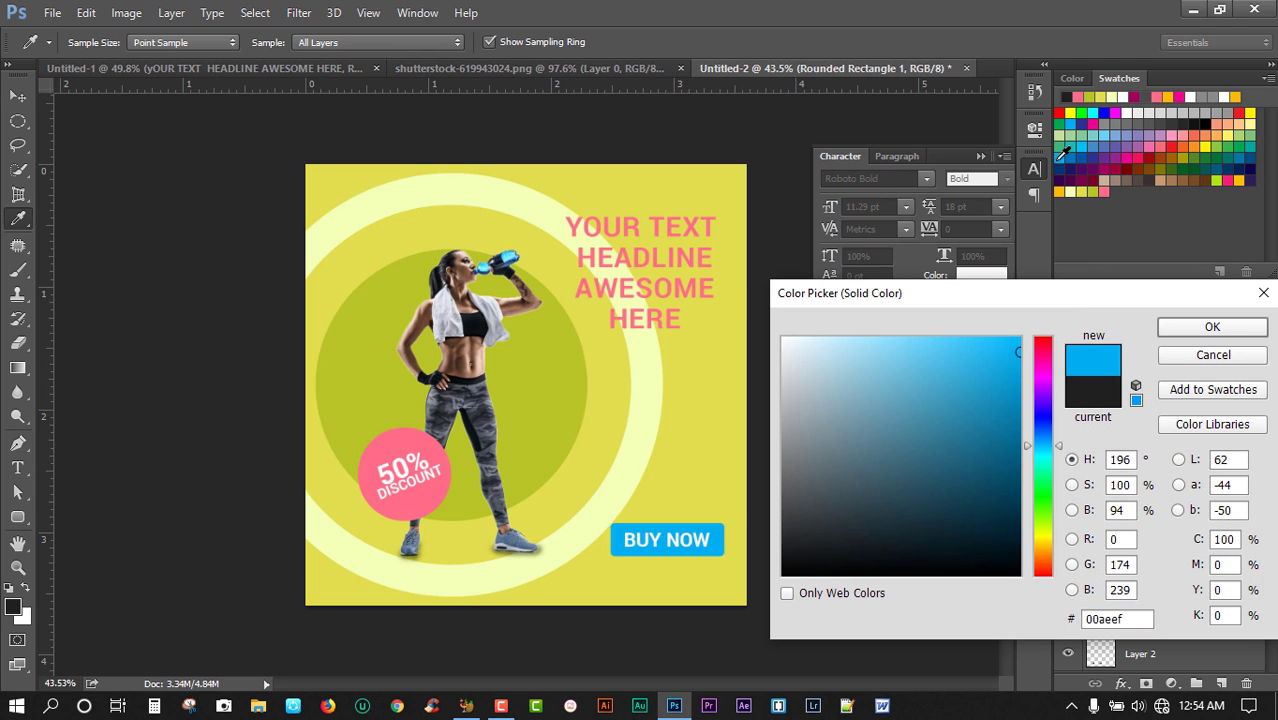
{"action": "left_click", "coordinate": [1212, 327]}
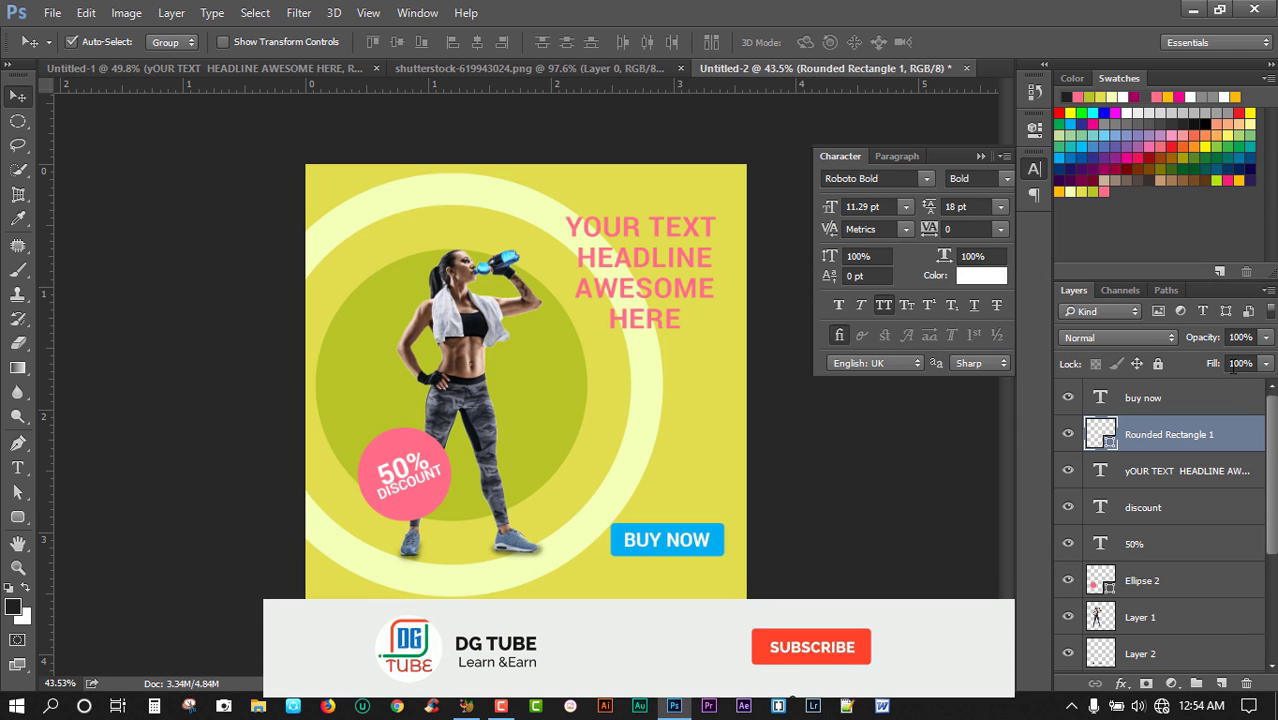
Step: Draw a small blue triangle with the Custom Shape tool above the BUY NOW button
{"action": "left_click", "coordinate": [18, 567]}
{"action": "left_click_drag", "start_coordinate": [519, 393], "coordinate": [529, 441]}
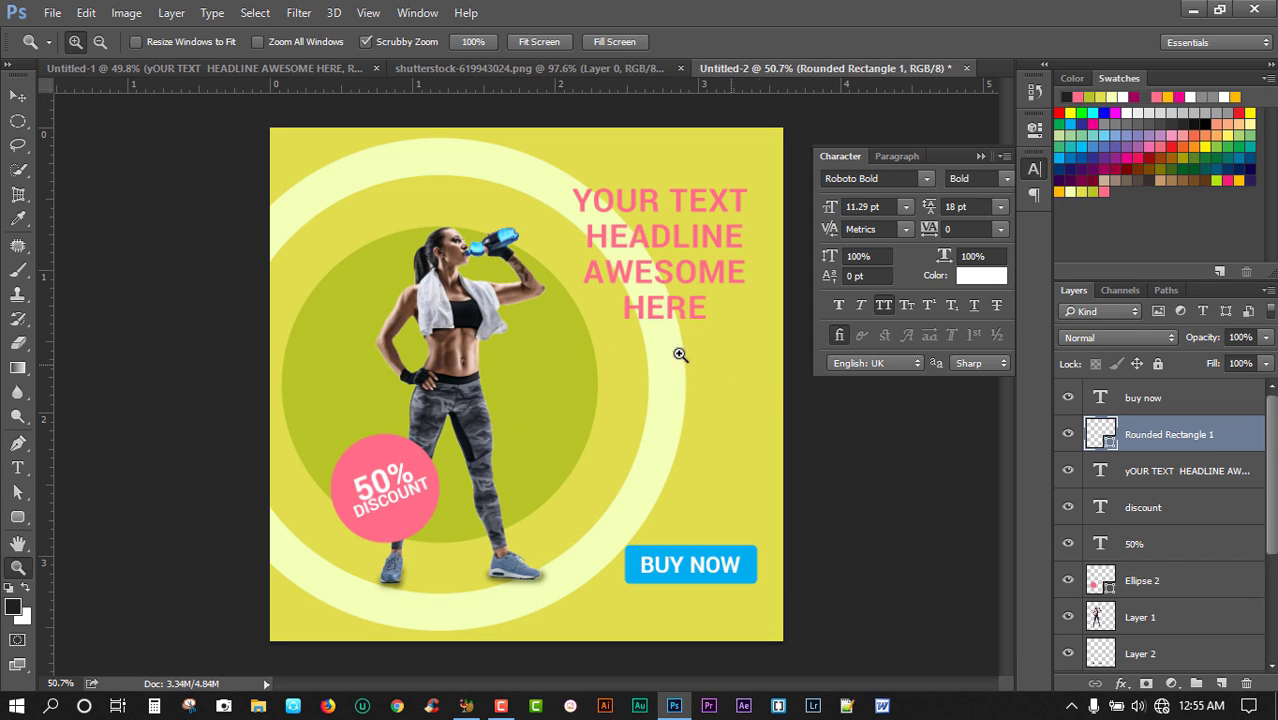
{"action": "left_click", "coordinate": [17, 519]}
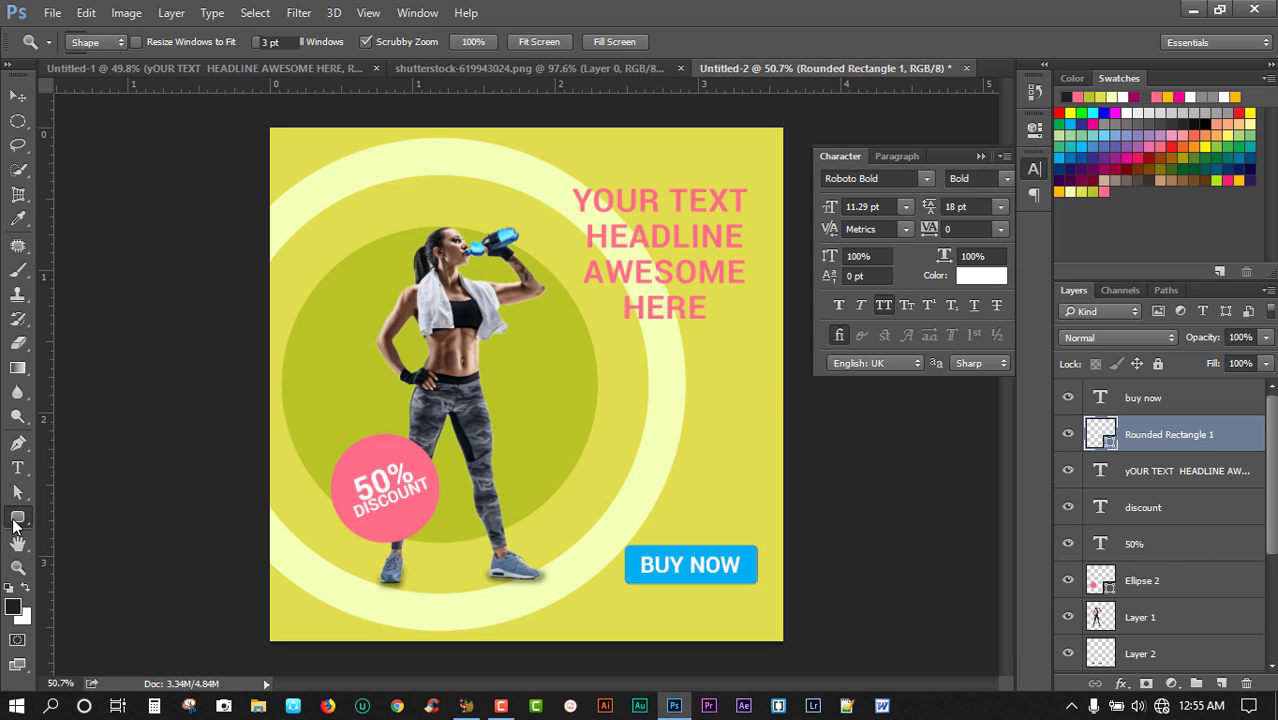
{"action": "right_click", "coordinate": [17, 519]}
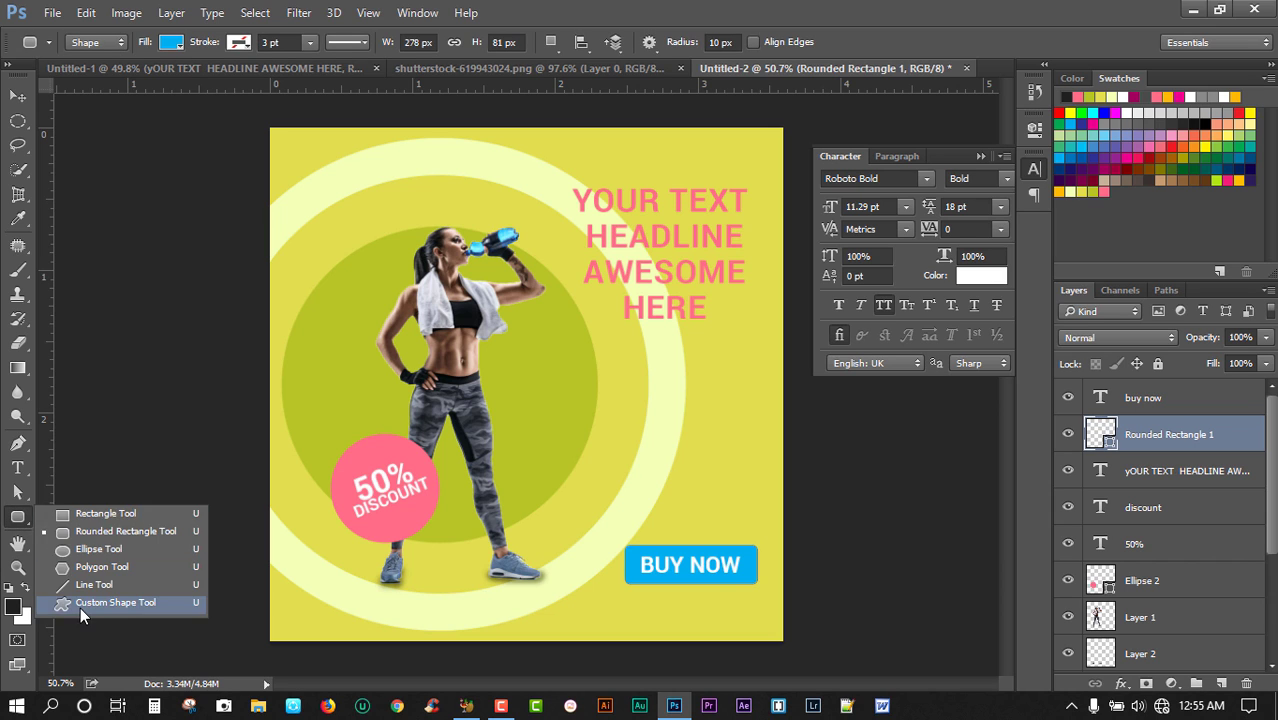
{"action": "left_click", "coordinate": [80, 607]}
{"action": "left_click", "coordinate": [718, 44]}
{"action": "left_click", "coordinate": [978, 9]}
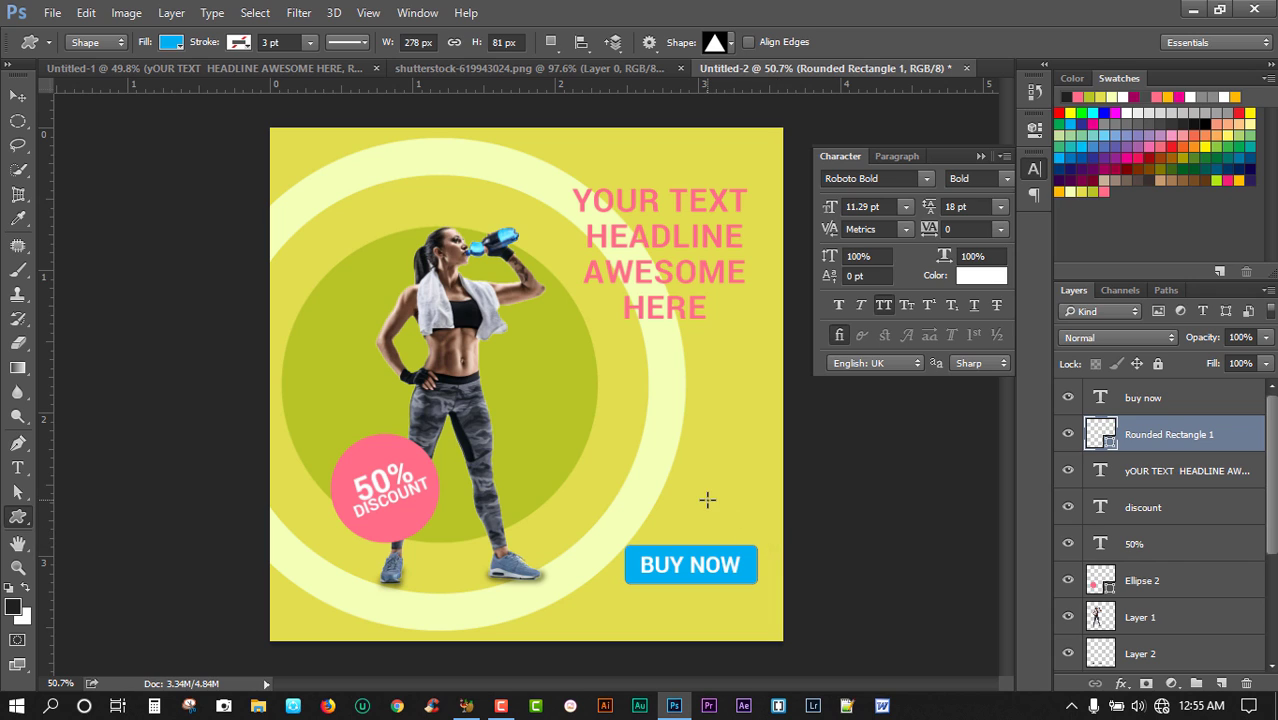
{"action": "left_click_drag", "start_coordinate": [707, 499], "coordinate": [720, 513]}
Step: Rotate the small triangle so one tip points up and right, and place it at the button's upper-right corner
{"action": "key", "text": "ctrl+t"}
{"action": "left_click_drag", "start_coordinate": [727, 458], "coordinate": [758, 491]}
{"action": "key", "text": "Return"}
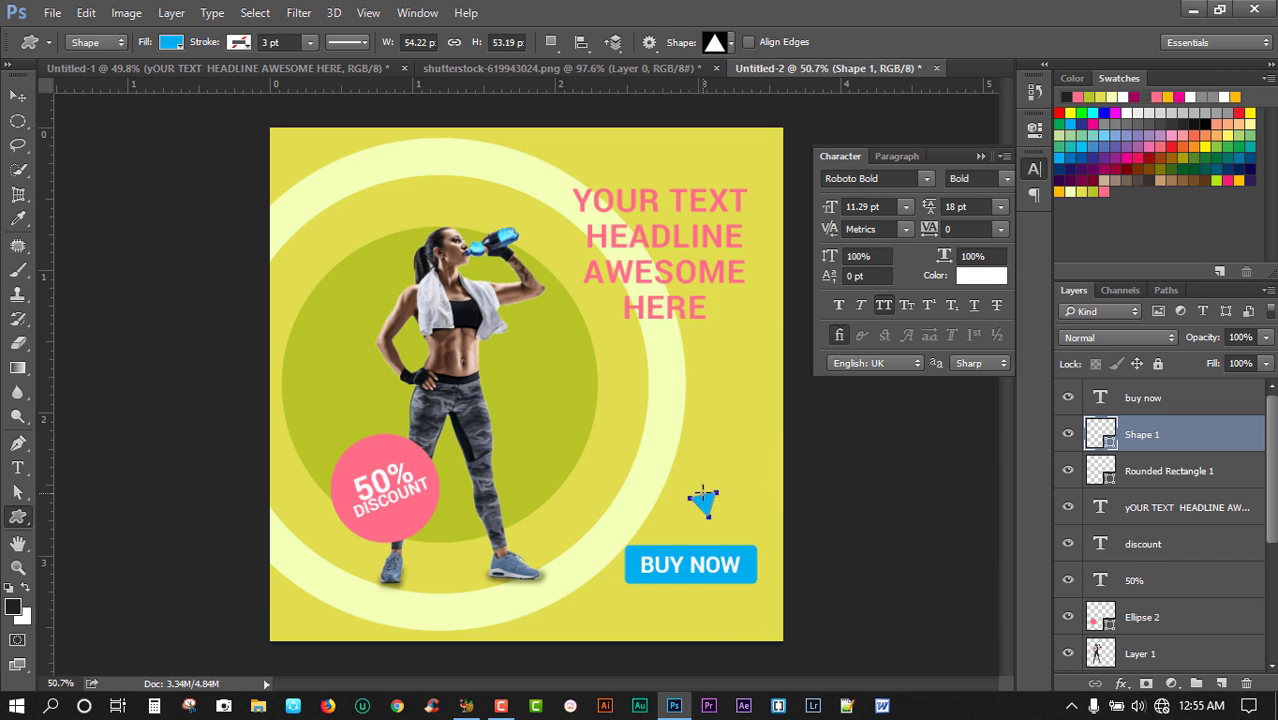
{"action": "left_click", "coordinate": [18, 95]}
{"action": "left_click_drag", "start_coordinate": [705, 502], "coordinate": [747, 536]}
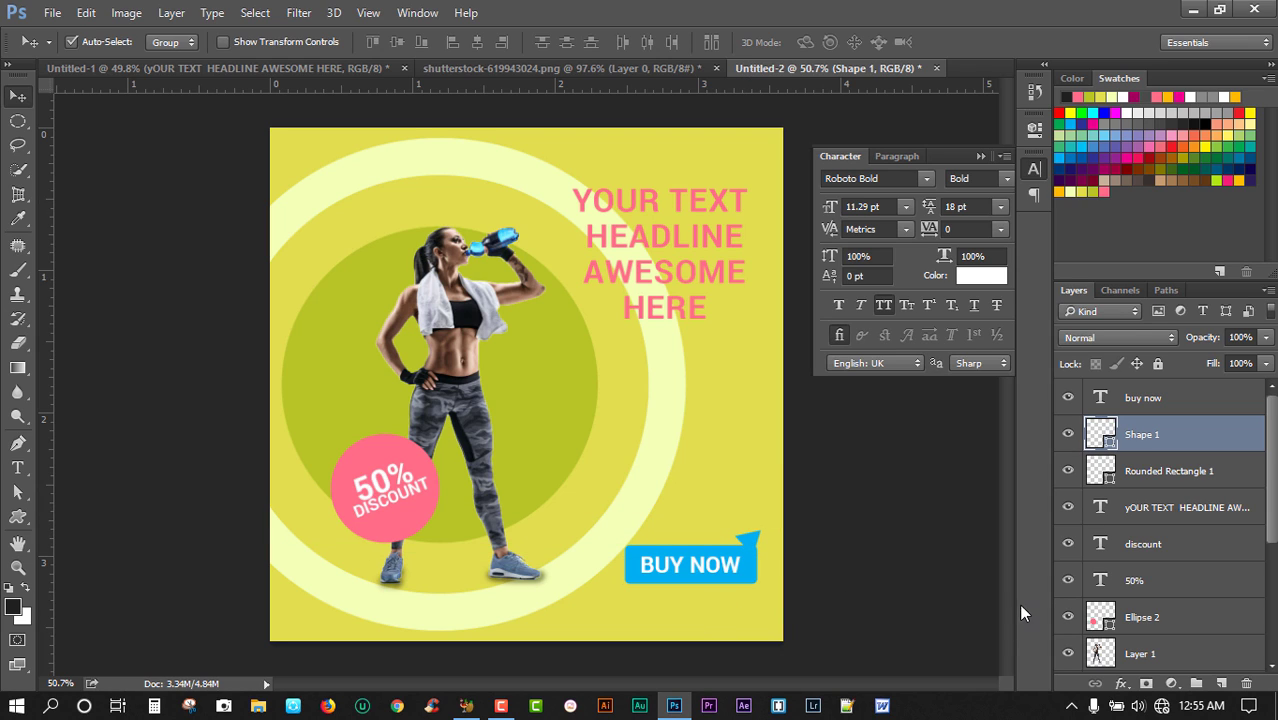
Step: Recolour the triangle with the pale yellow sampled from the large ring (f3ffb7) and layer it behind the button
{"action": "double_click", "coordinate": [1104, 436]}
{"action": "left_click", "coordinate": [669, 407]}
{"action": "left_click", "coordinate": [670, 406]}
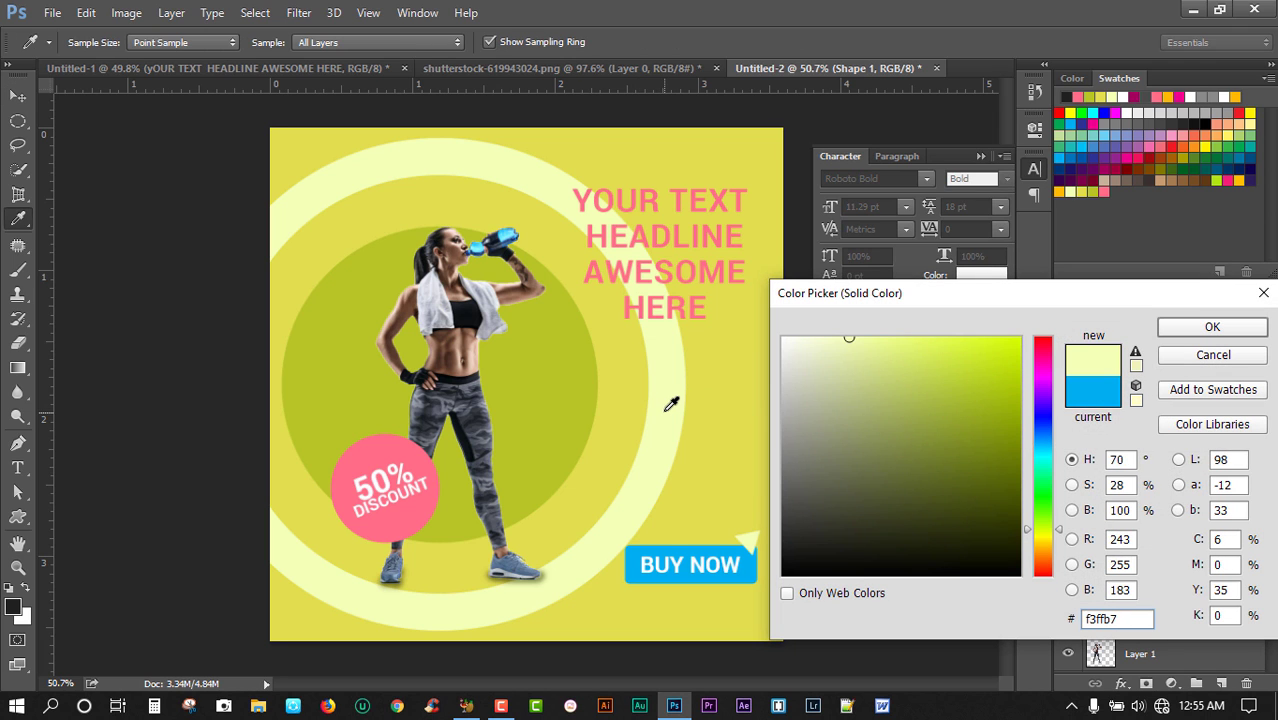
{"action": "left_click", "coordinate": [1214, 330]}
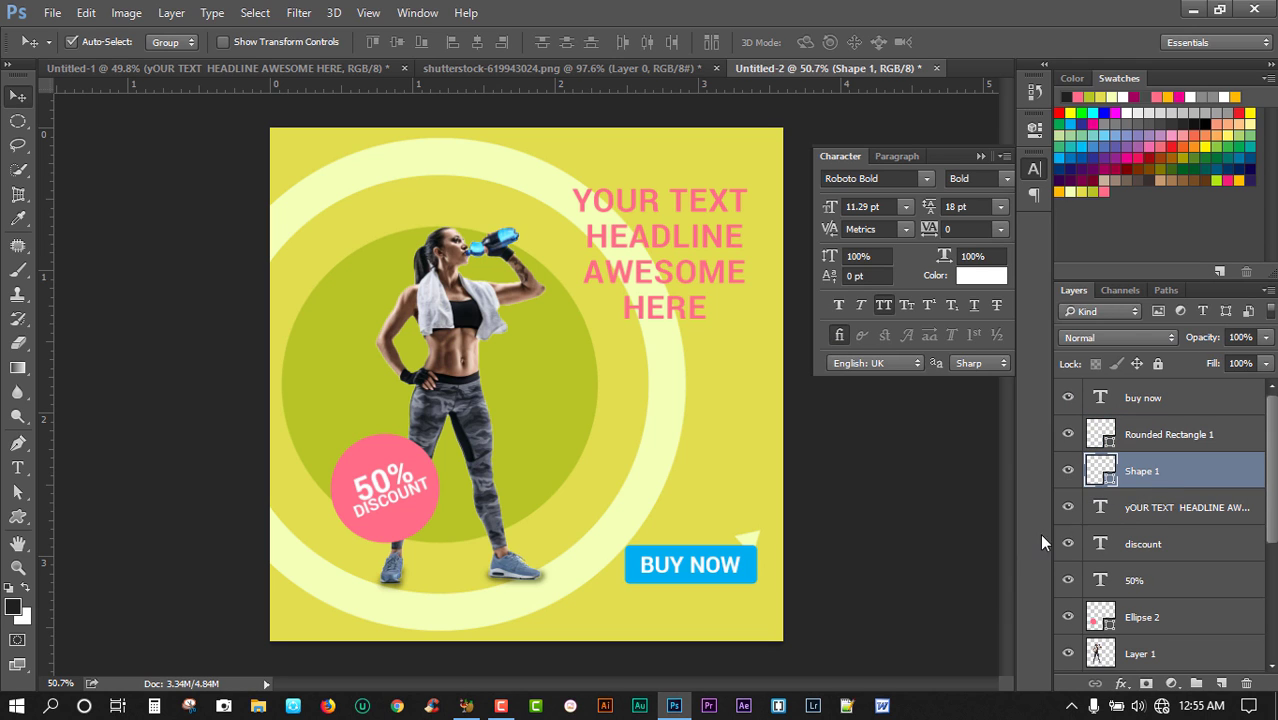
{"action": "left_click", "coordinate": [52, 12]}
{"action": "mouse_move", "coordinate": [86, 12]}
{"action": "left_click", "coordinate": [490, 8]}
Step: Change the pink headline's font weight to Roboto Regular
{"action": "left_click", "coordinate": [686, 296]}
{"action": "left_click", "coordinate": [1007, 188]}
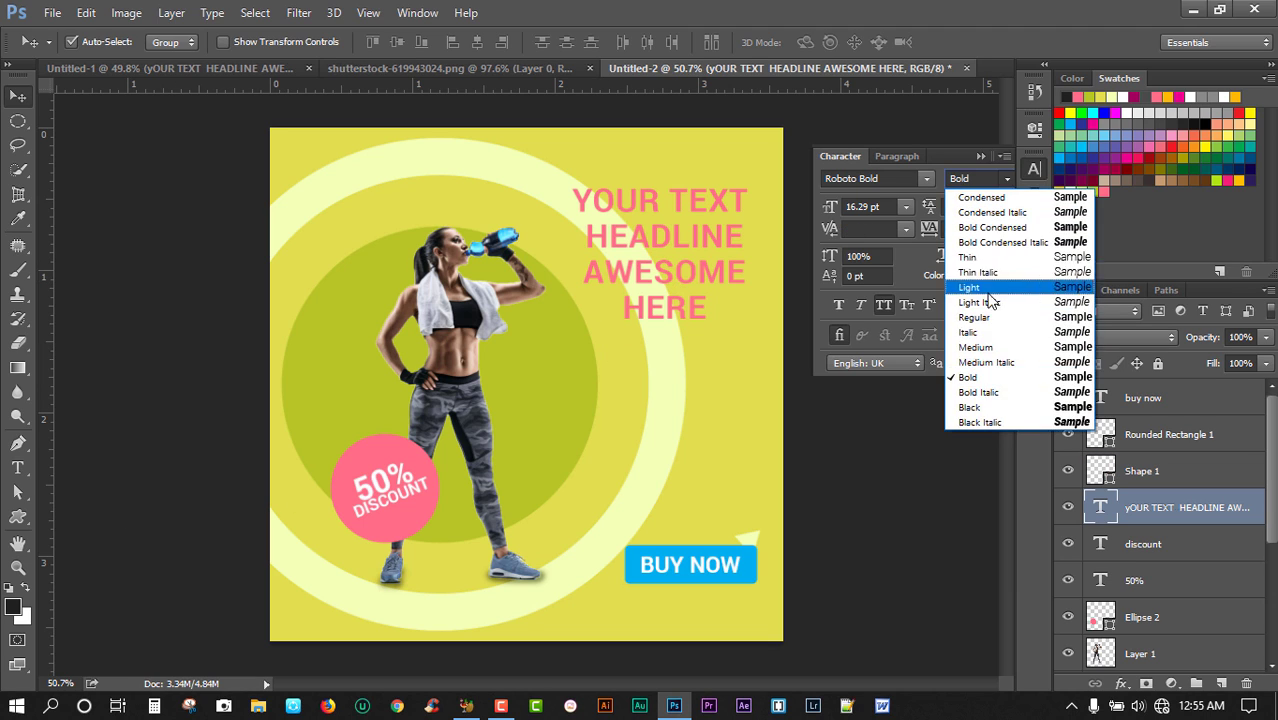
{"action": "left_click", "coordinate": [990, 322]}
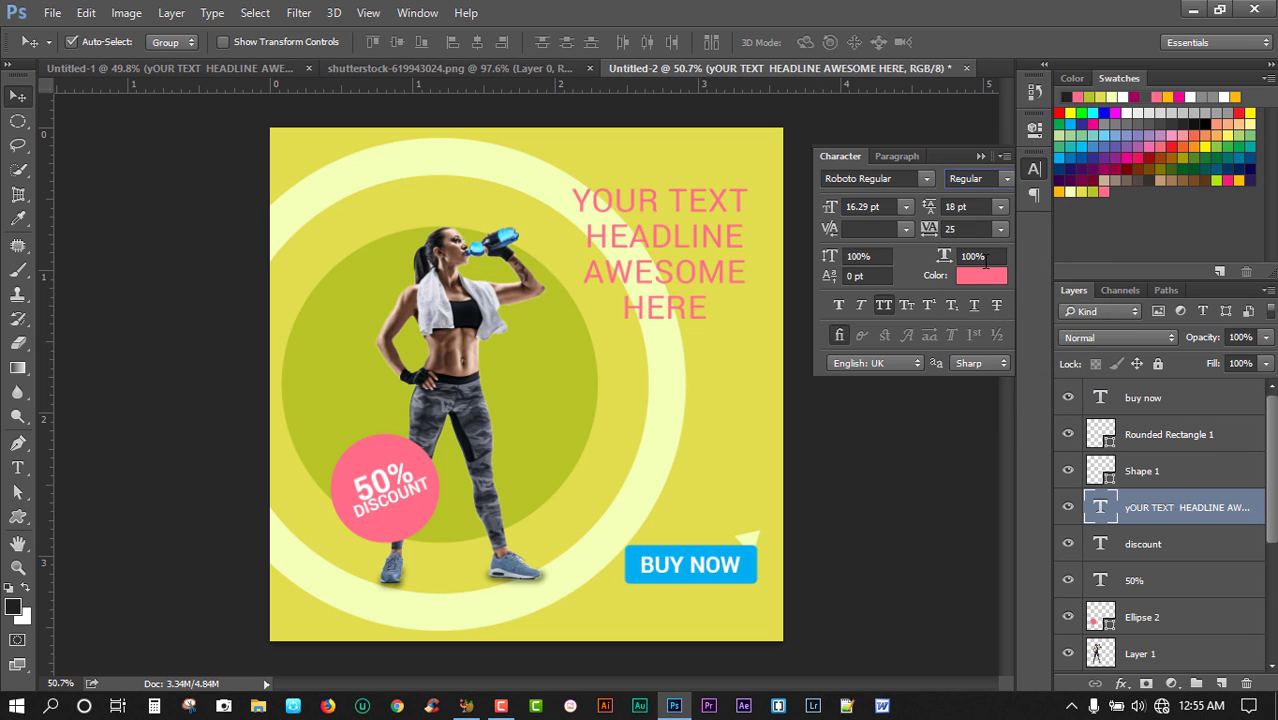
{"action": "left_click", "coordinate": [52, 12]}
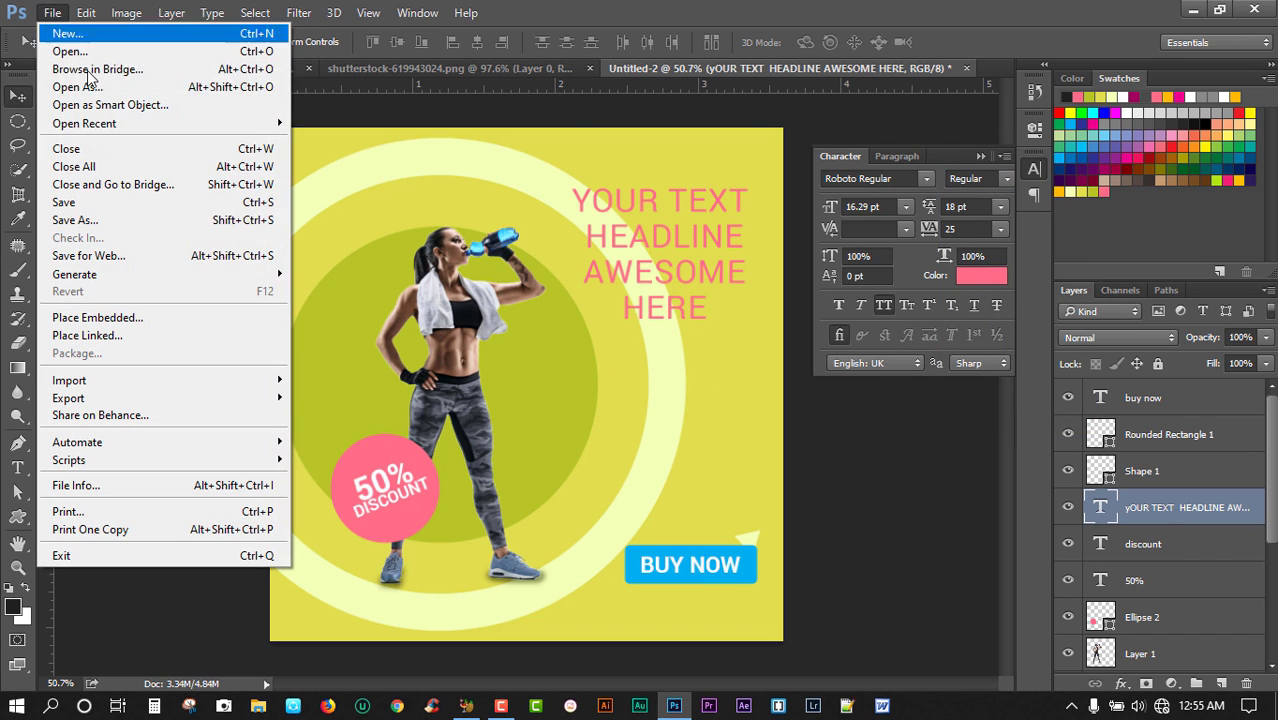
{"action": "left_click", "coordinate": [125, 258]}
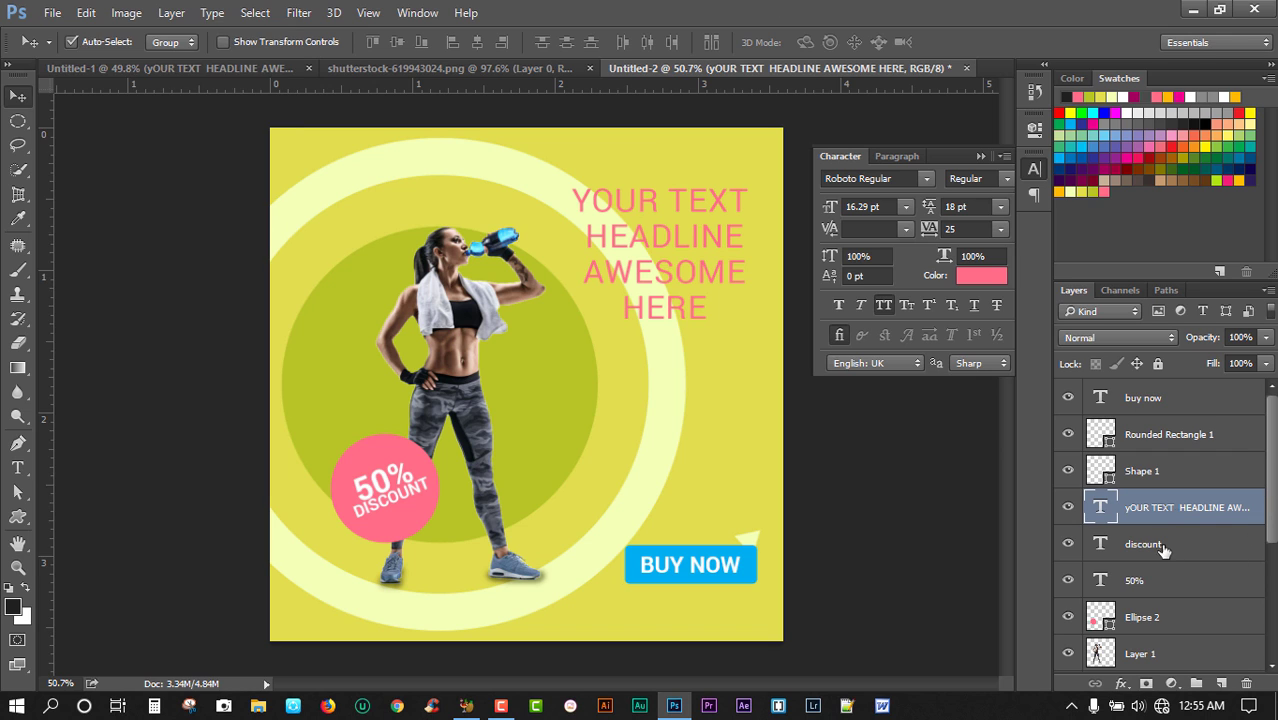
Step: Add a drop shadow to the athlete cutout's layer with a size of 10 px
{"action": "scroll", "coordinate": [1165, 556], "scroll_direction": "down", "scroll_amount": 2}
{"action": "left_click", "coordinate": [1190, 582]}
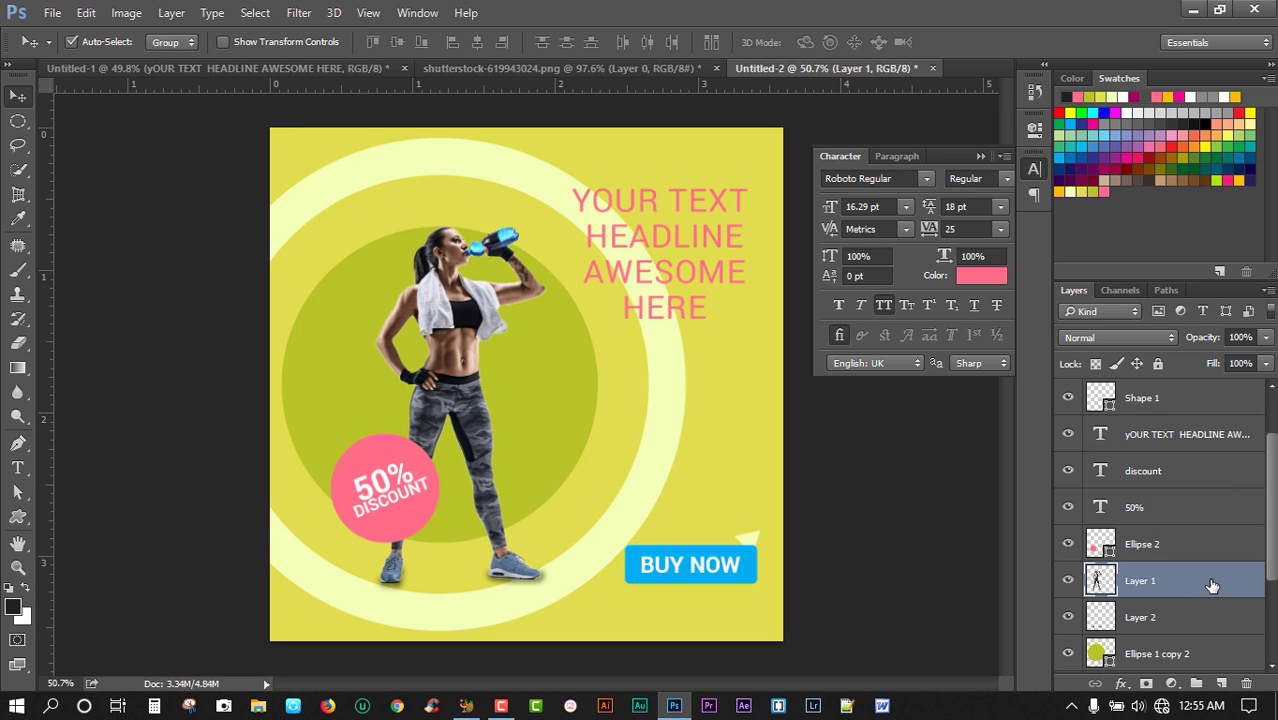
{"action": "double_click", "coordinate": [1205, 580]}
{"action": "left_click_drag", "start_coordinate": [632, 74], "coordinate": [975, 88]}
{"action": "left_click", "coordinate": [725, 385]}
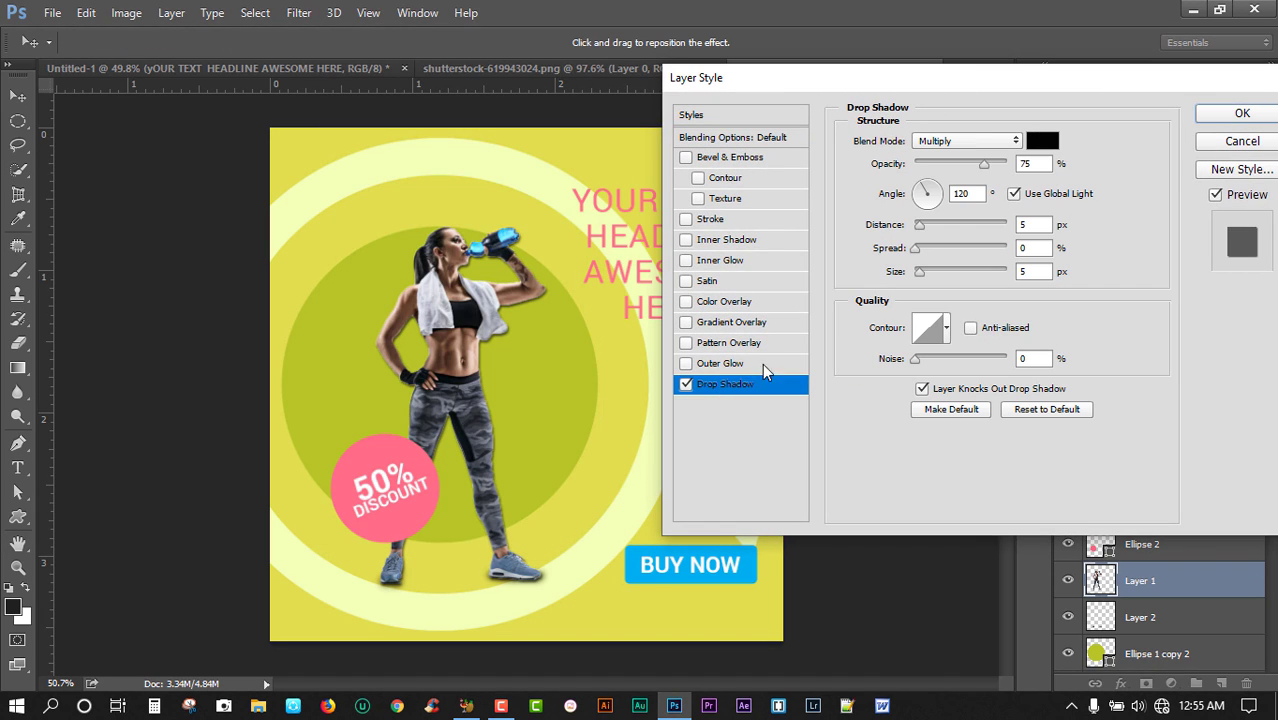
{"action": "left_click_drag", "start_coordinate": [919, 272], "coordinate": [923, 273]}
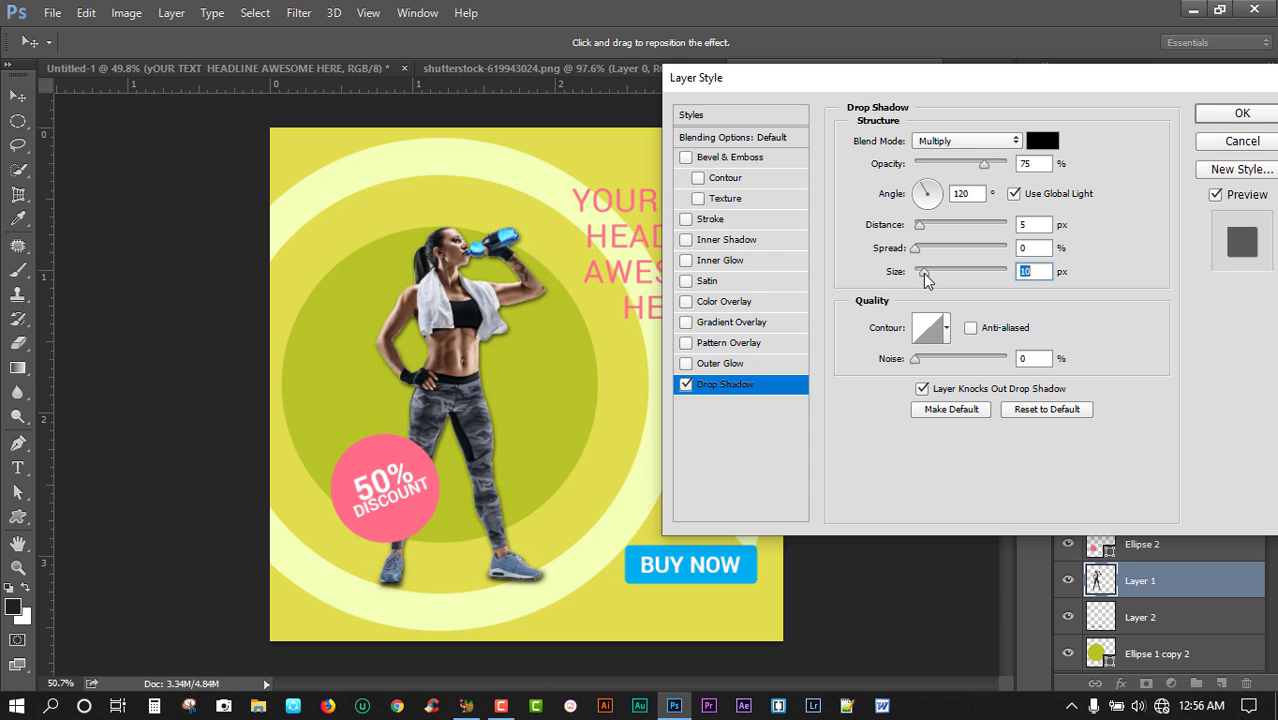
{"action": "left_click", "coordinate": [1255, 114]}
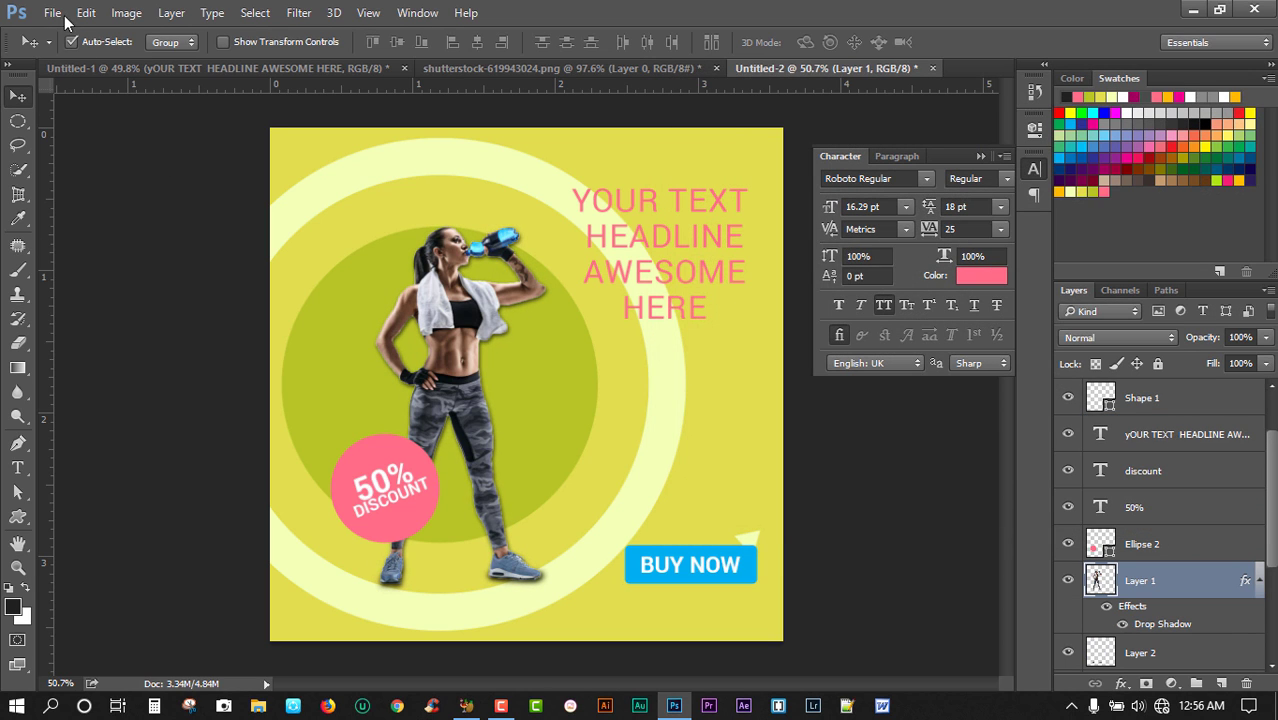
Step: Save a JPEG version of the finished post to the Desktop at Maximum quality 12 with the Baseline ("Standard") format
{"action": "left_click", "coordinate": [56, 15]}
{"action": "left_click", "coordinate": [162, 221]}
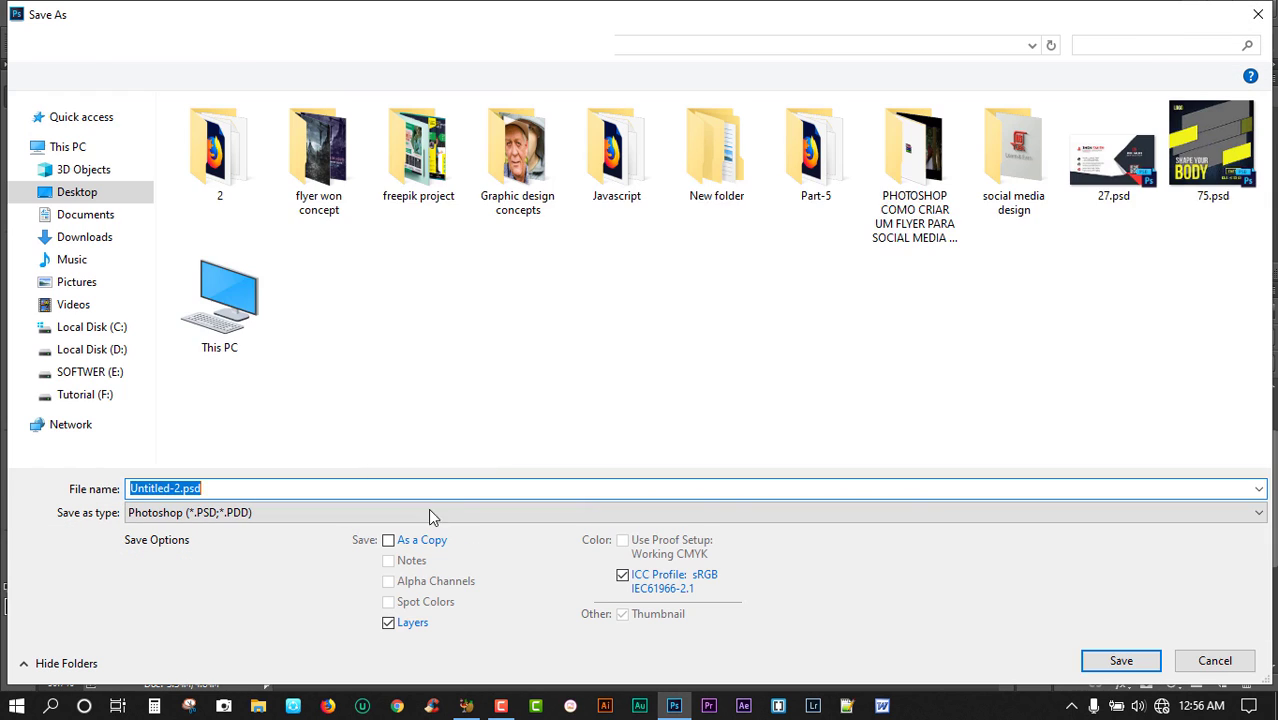
{"action": "left_click", "coordinate": [432, 513]}
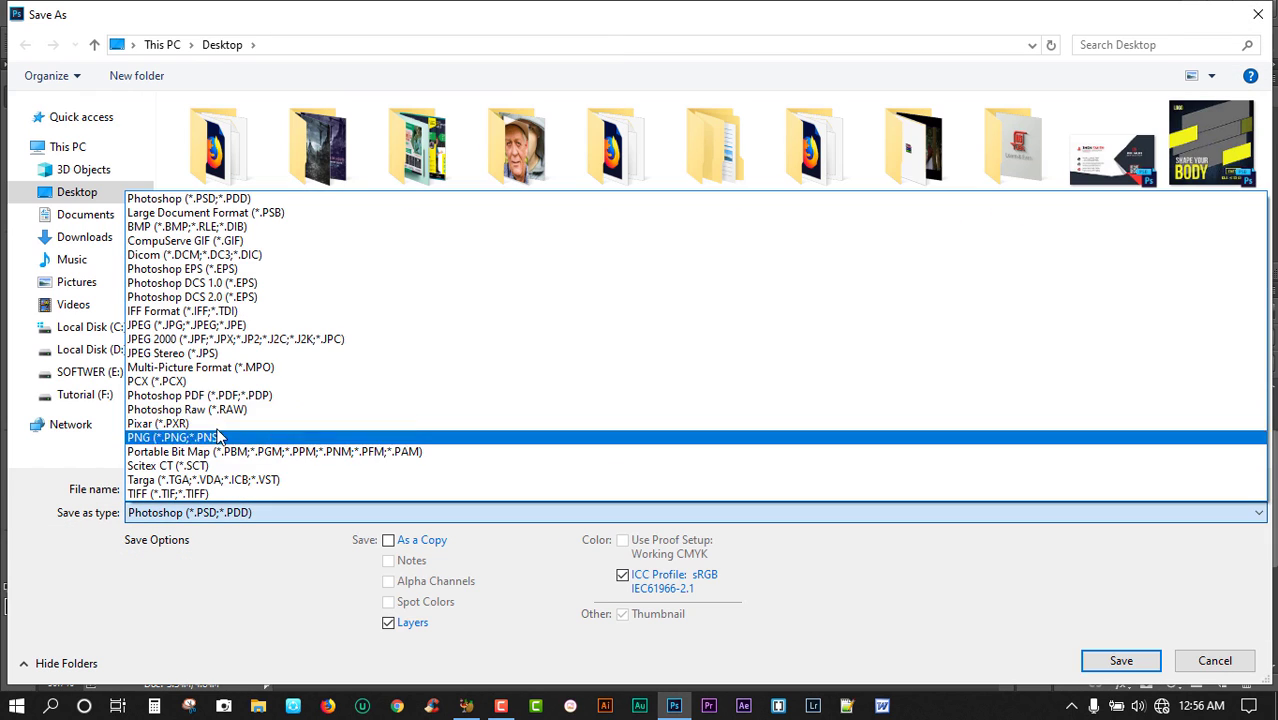
{"action": "left_click", "coordinate": [245, 329]}
{"action": "left_click", "coordinate": [1120, 661]}
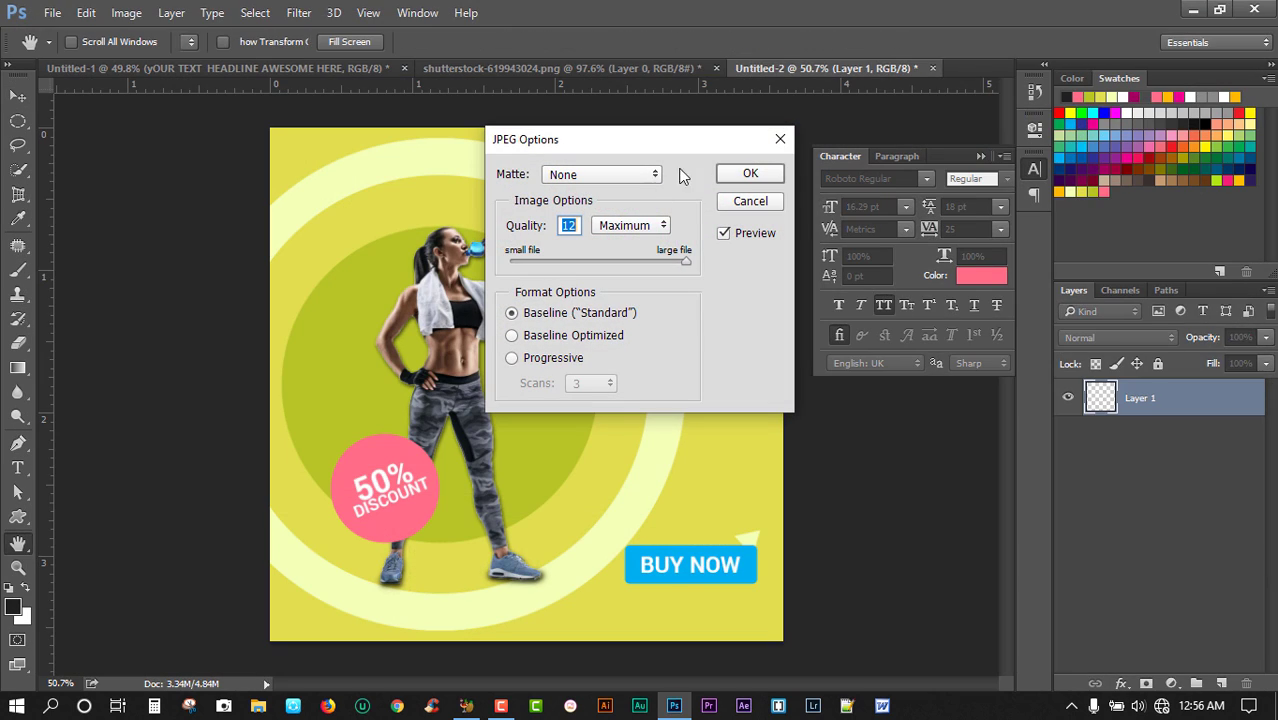
{"action": "left_click", "coordinate": [751, 178]}
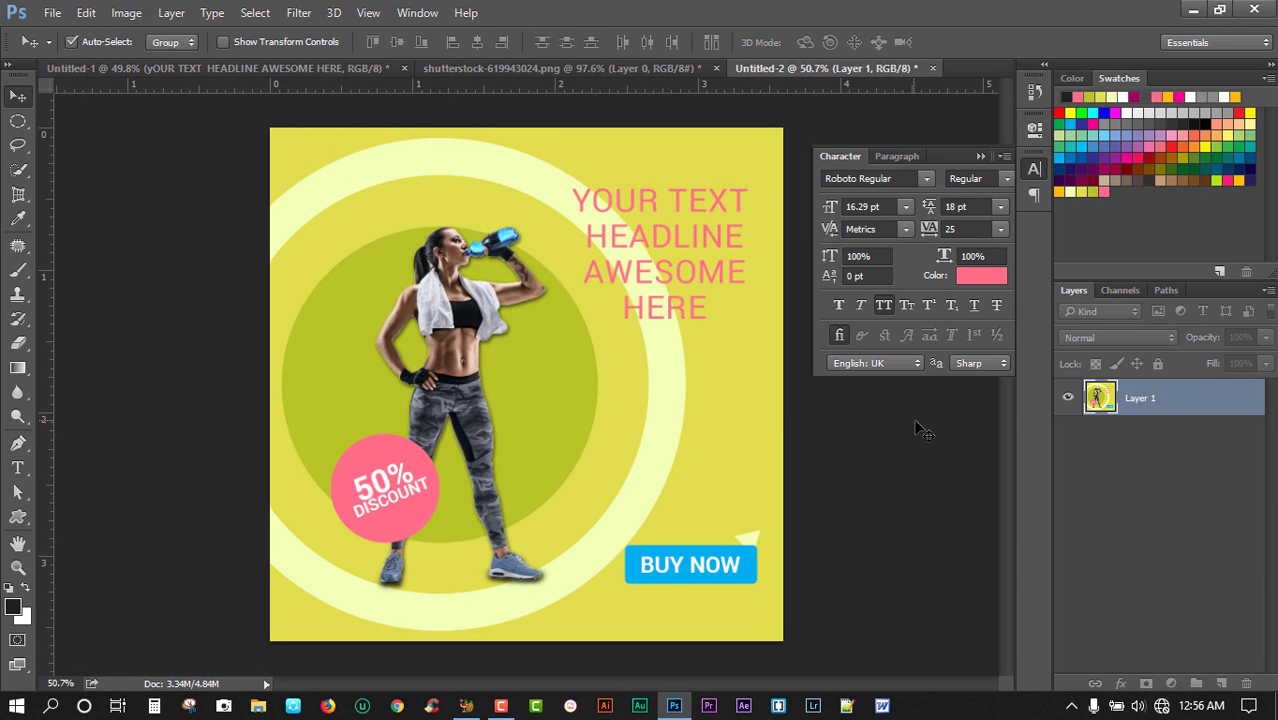